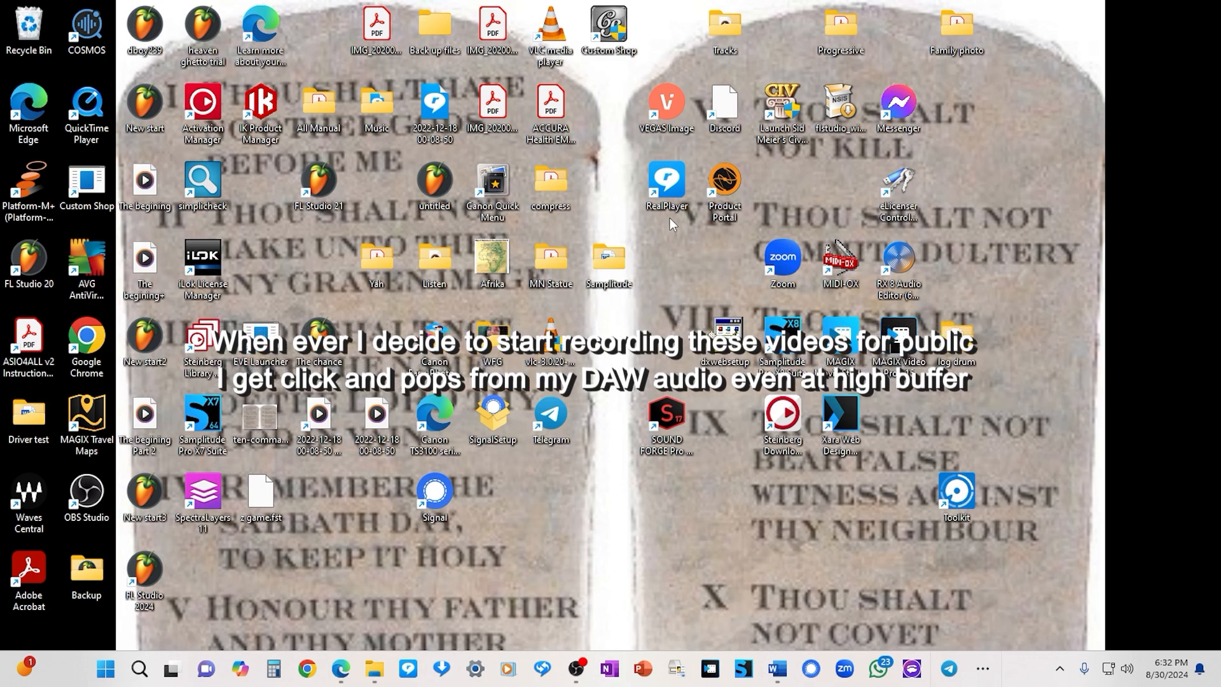
# Step: Switch to Samplitude Pro X8 Suite and start creating a new multi-track project
pyautogui.moveTo(352, 677)
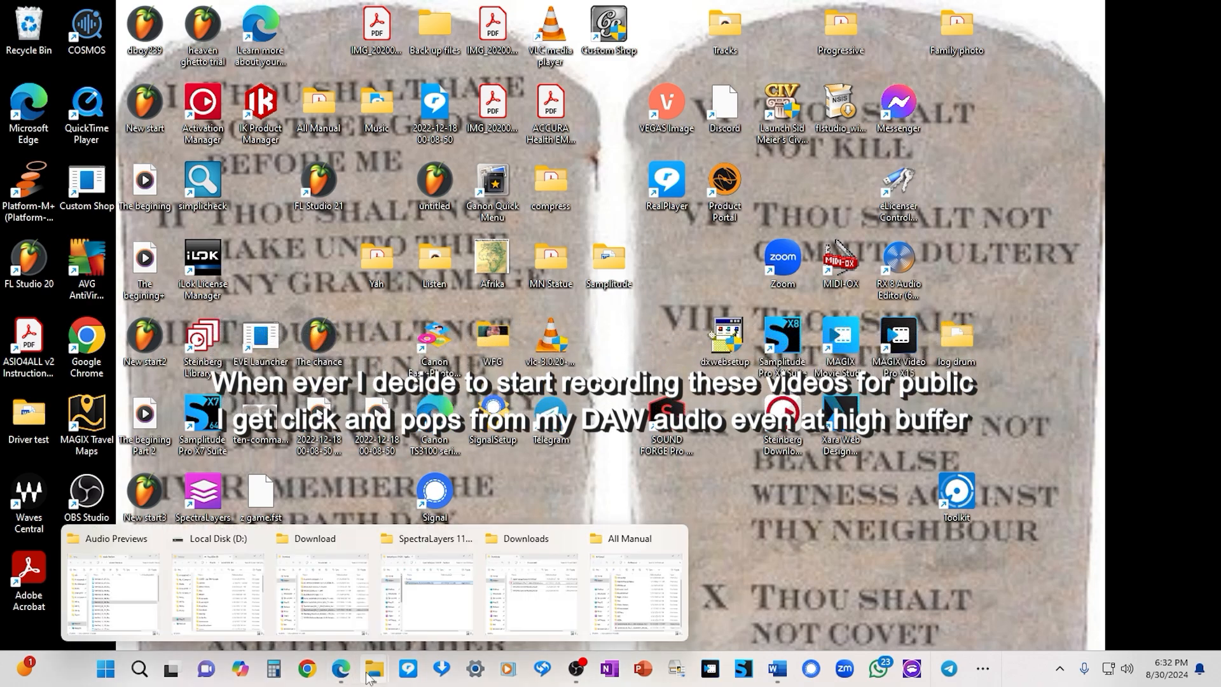
pyautogui.moveTo(595, 601)
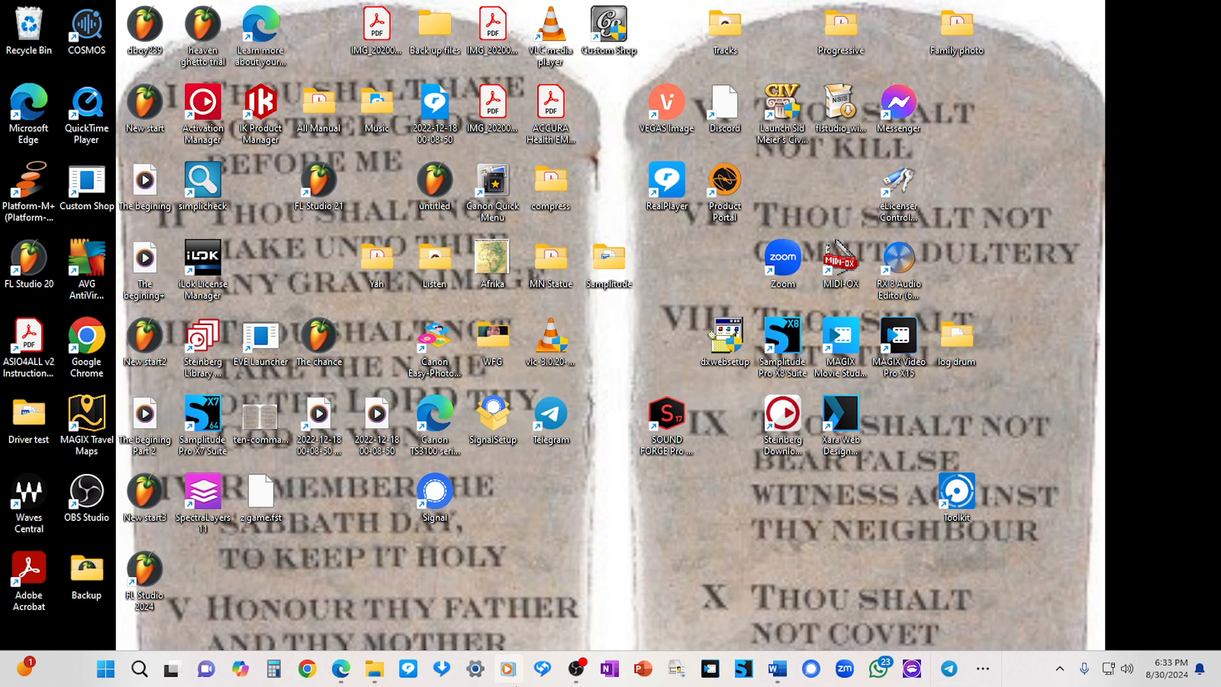
pyautogui.click(749, 672)
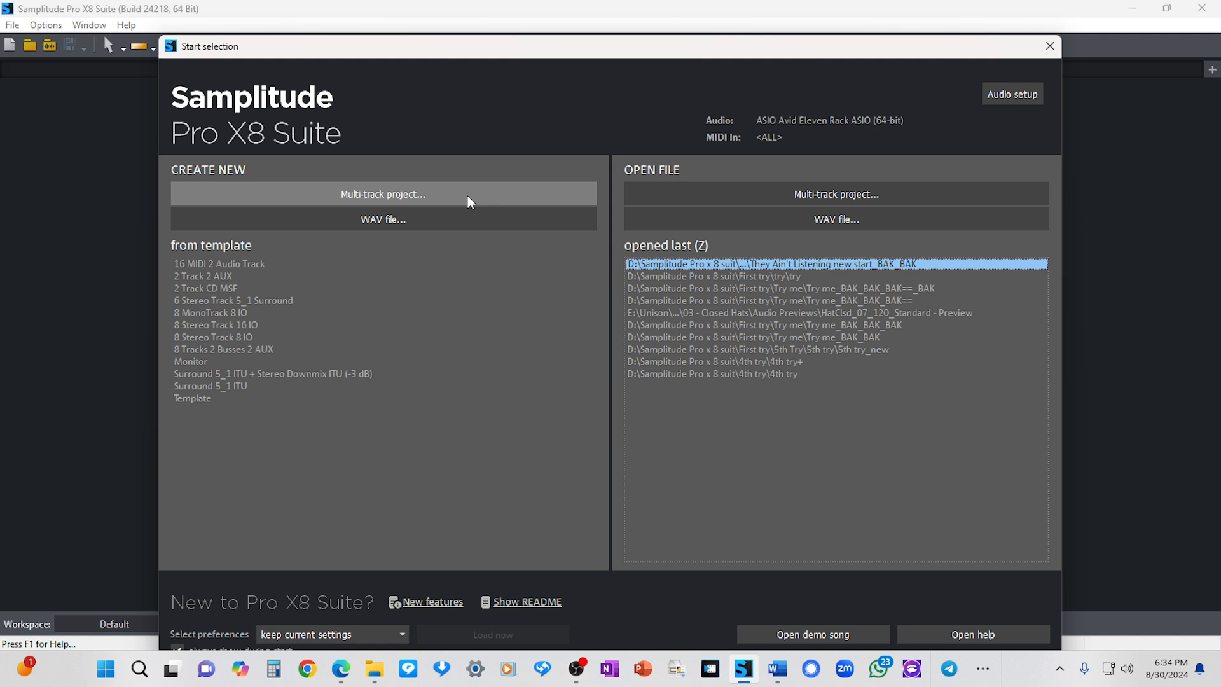
pyautogui.click(402, 194)
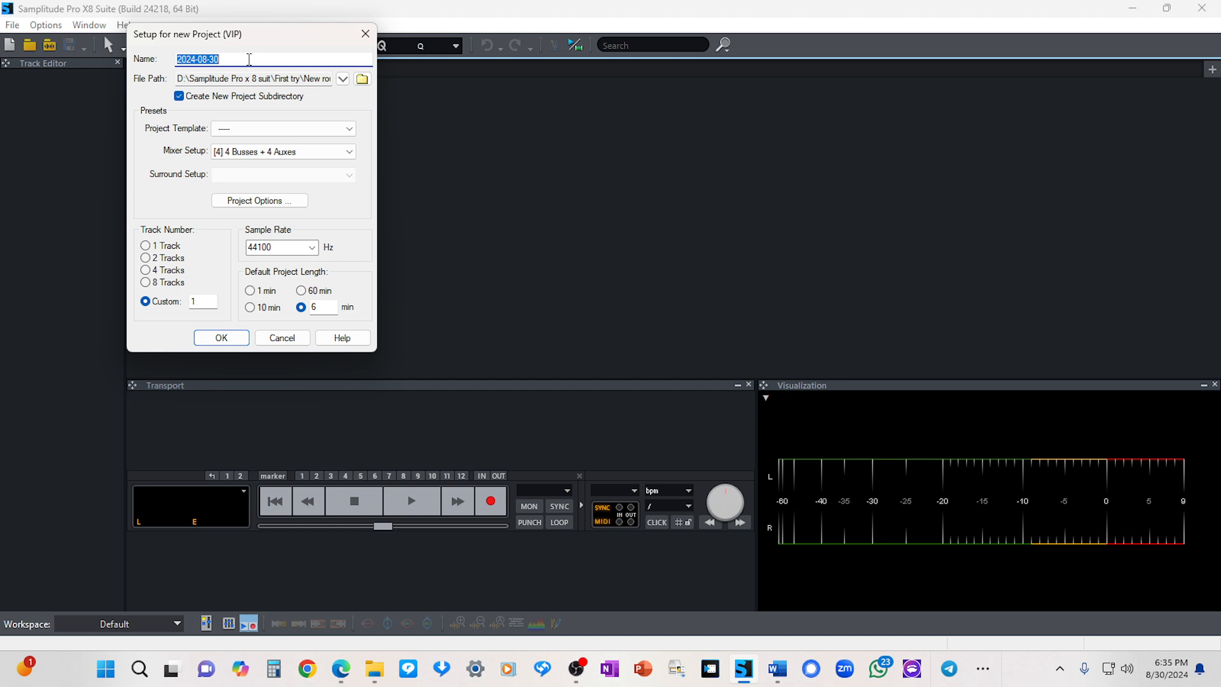
# Step: Name the project "Try it agian", set its path to the First try folder, and create it
pyautogui.write('Try it agian')
pyautogui.click(363, 80)
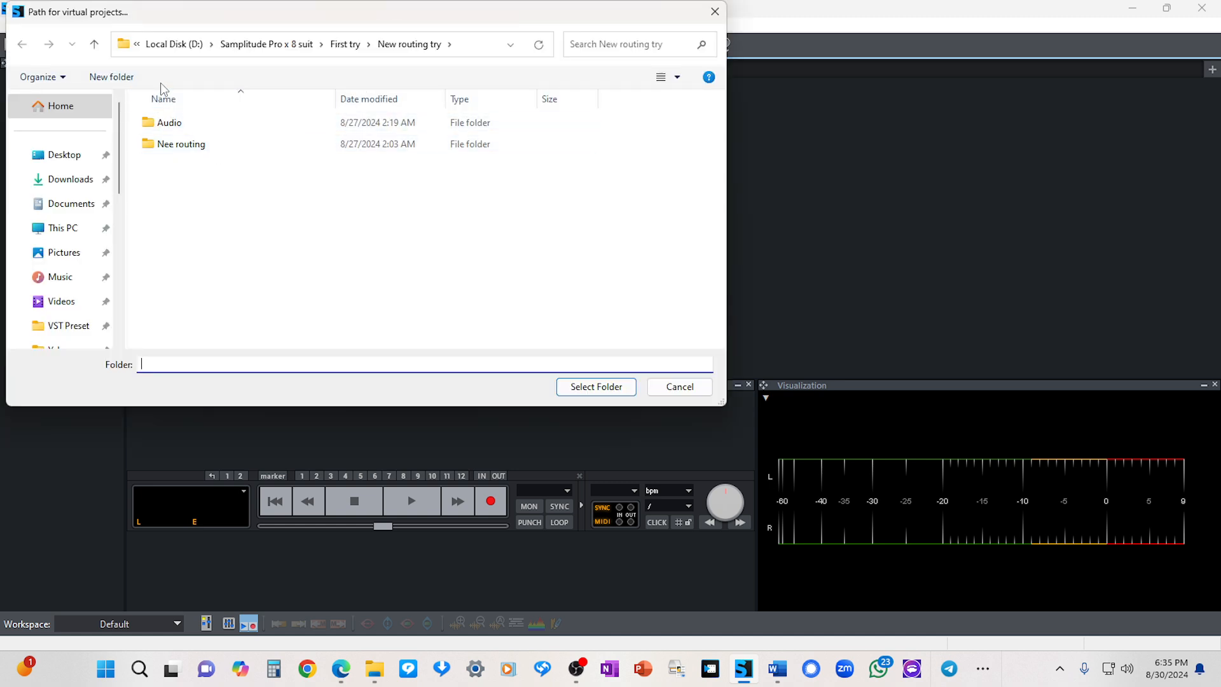
pyautogui.click(94, 44)
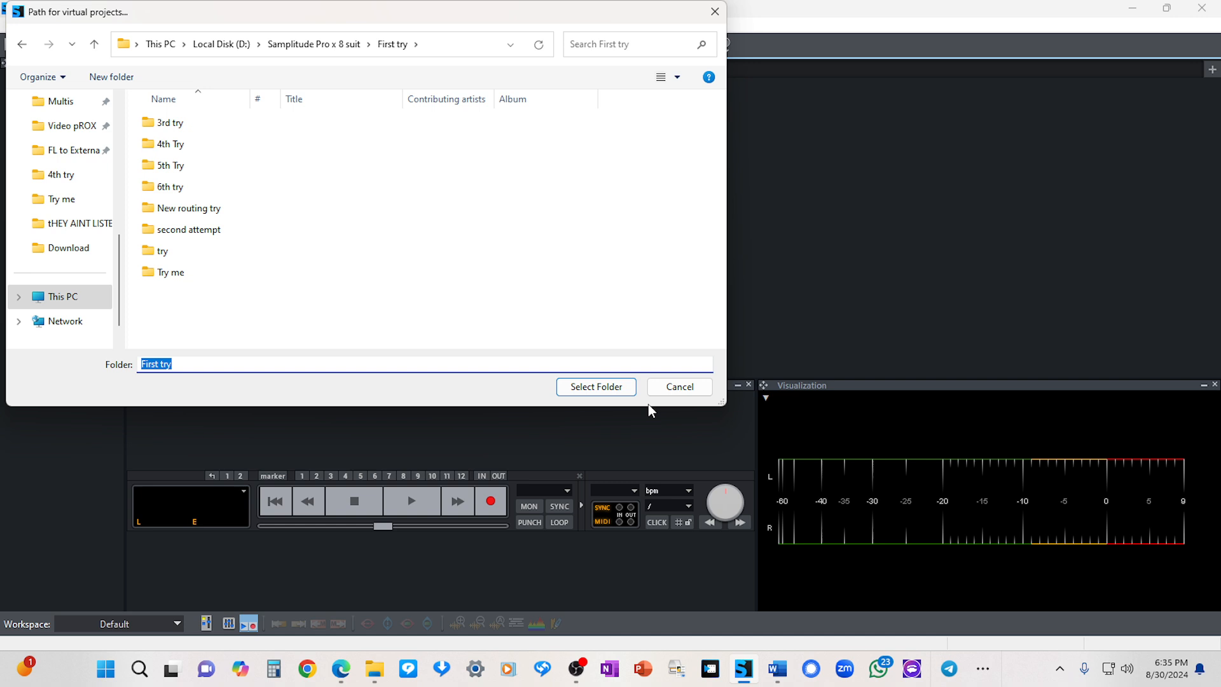
pyautogui.click(595, 386)
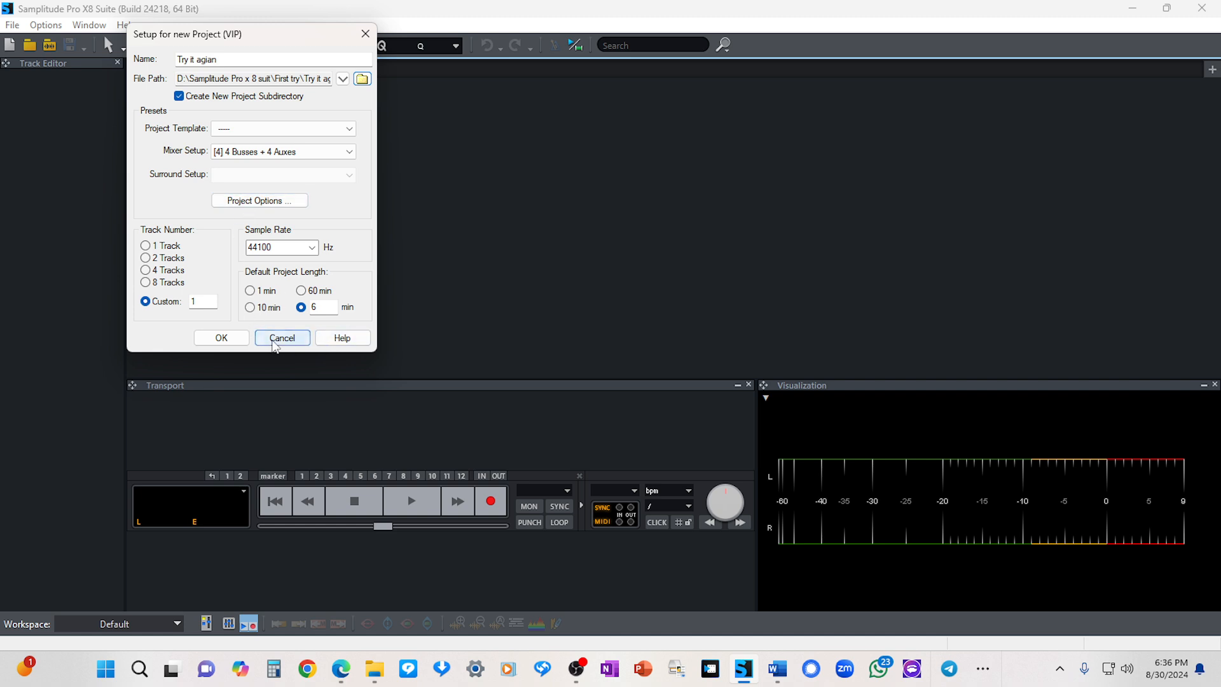
pyautogui.click(216, 337)
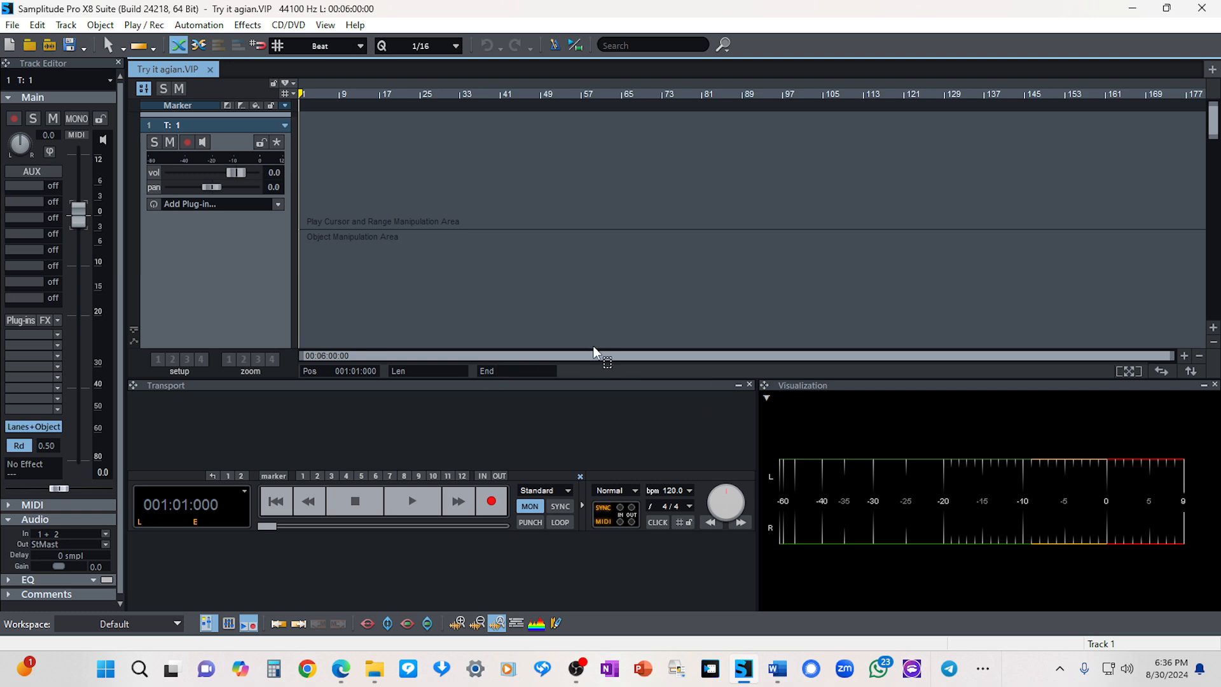
# Step: Enlarge the arranger area and insert a new MIDI track below track 1
pyautogui.moveTo(599, 385); pyautogui.dragTo(599, 514)
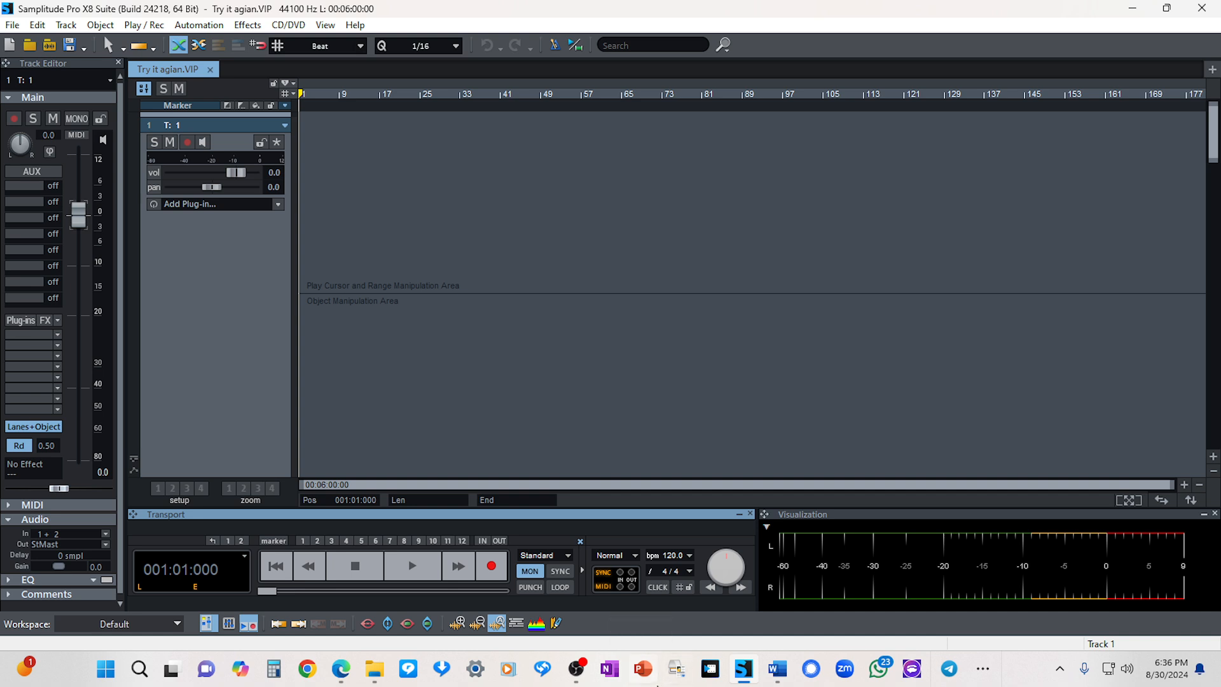
pyautogui.moveTo(340, 680)
pyautogui.rightClick(219, 135)
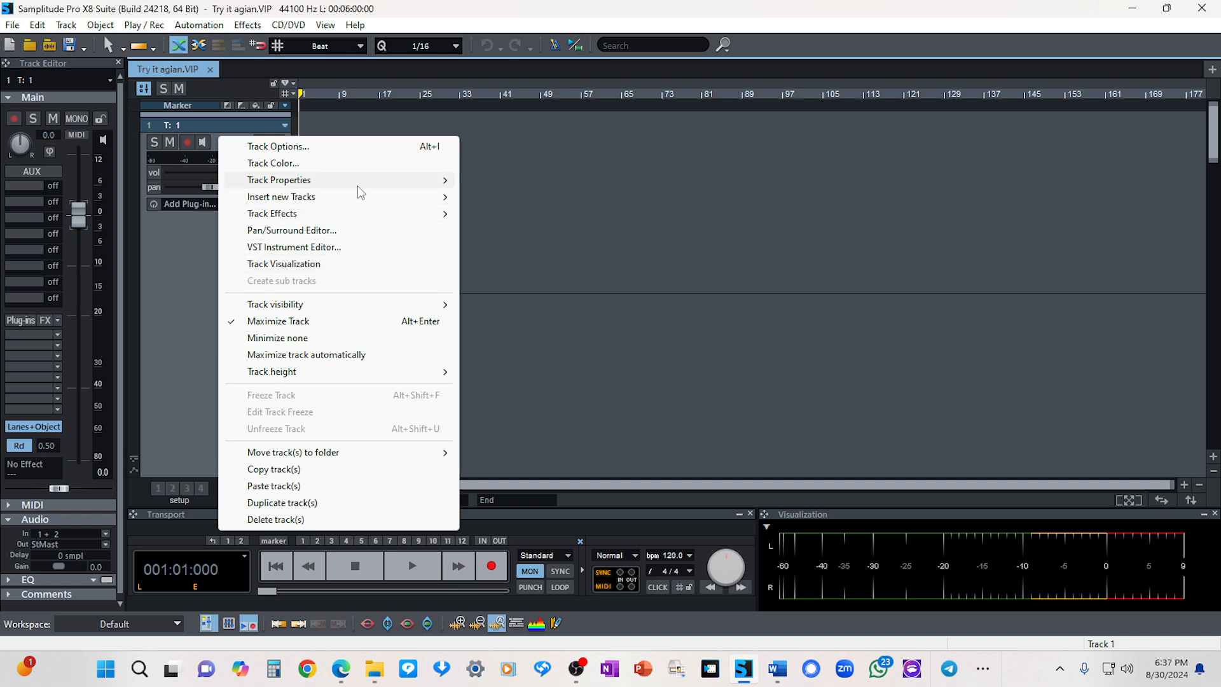
pyautogui.moveTo(381, 198)
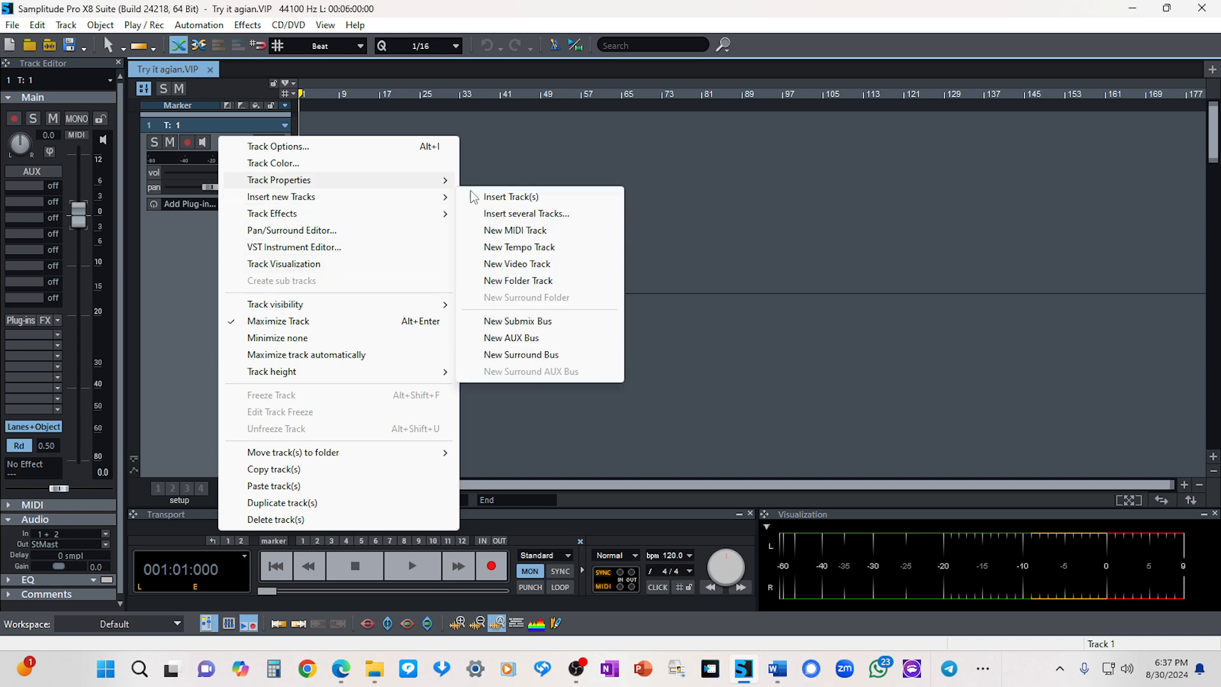
pyautogui.click(537, 237)
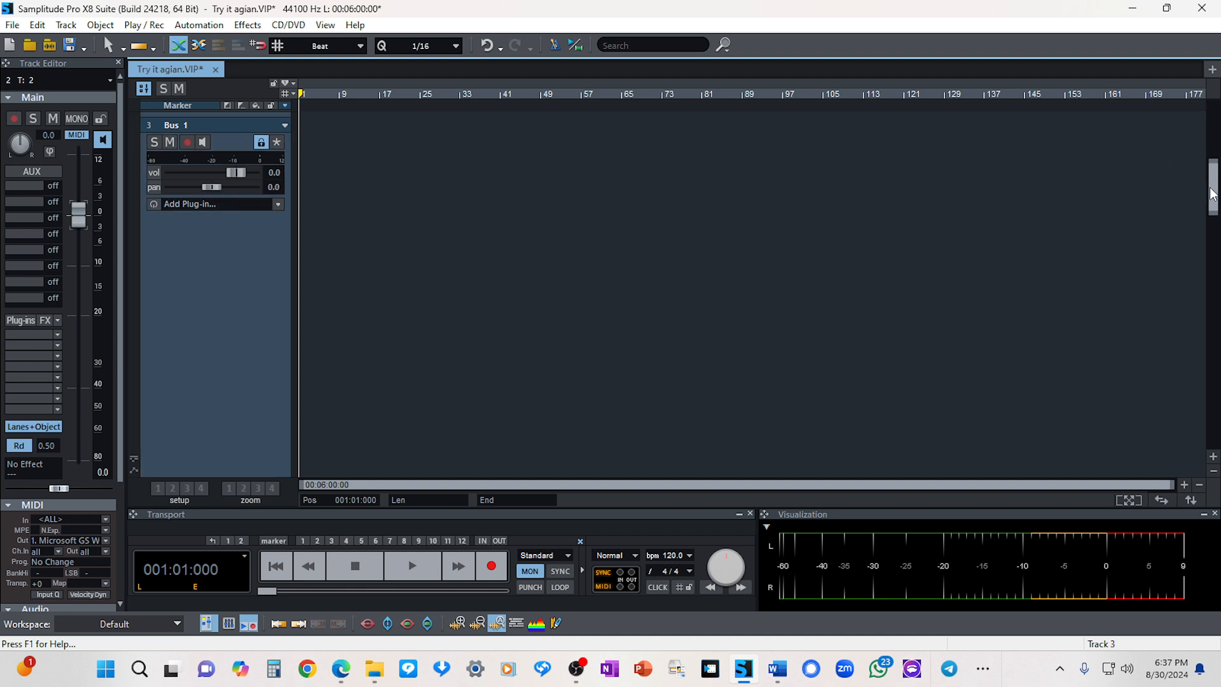
pyautogui.moveTo(1212, 189); pyautogui.dragTo(1213, 259)
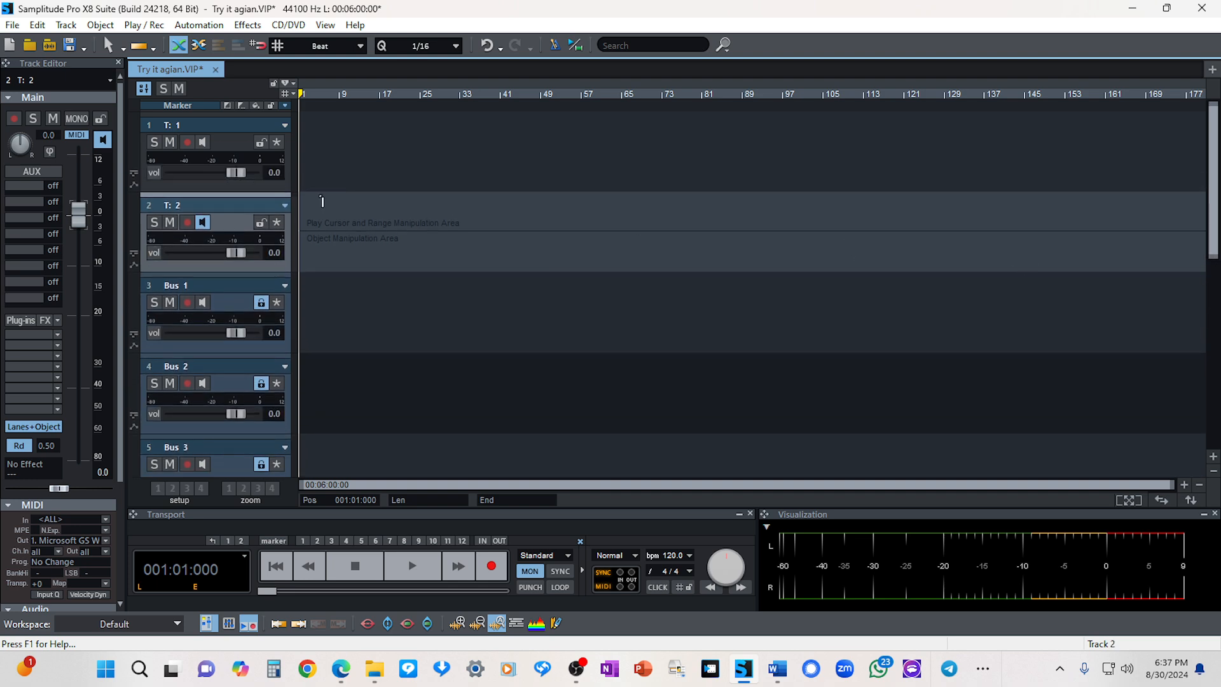
# Step: Load Saxophonia with the Sax Pad 1 preset as track 1's MIDI output instrument and audition a note
pyautogui.click(229, 143)
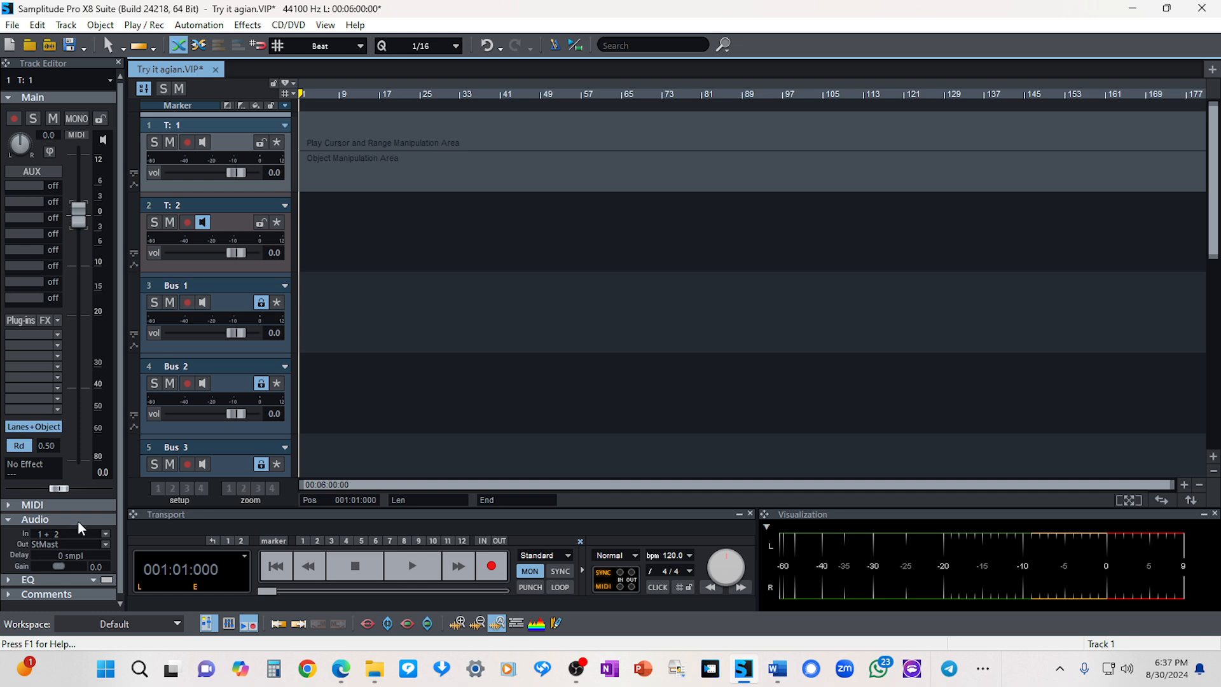
pyautogui.click(10, 505)
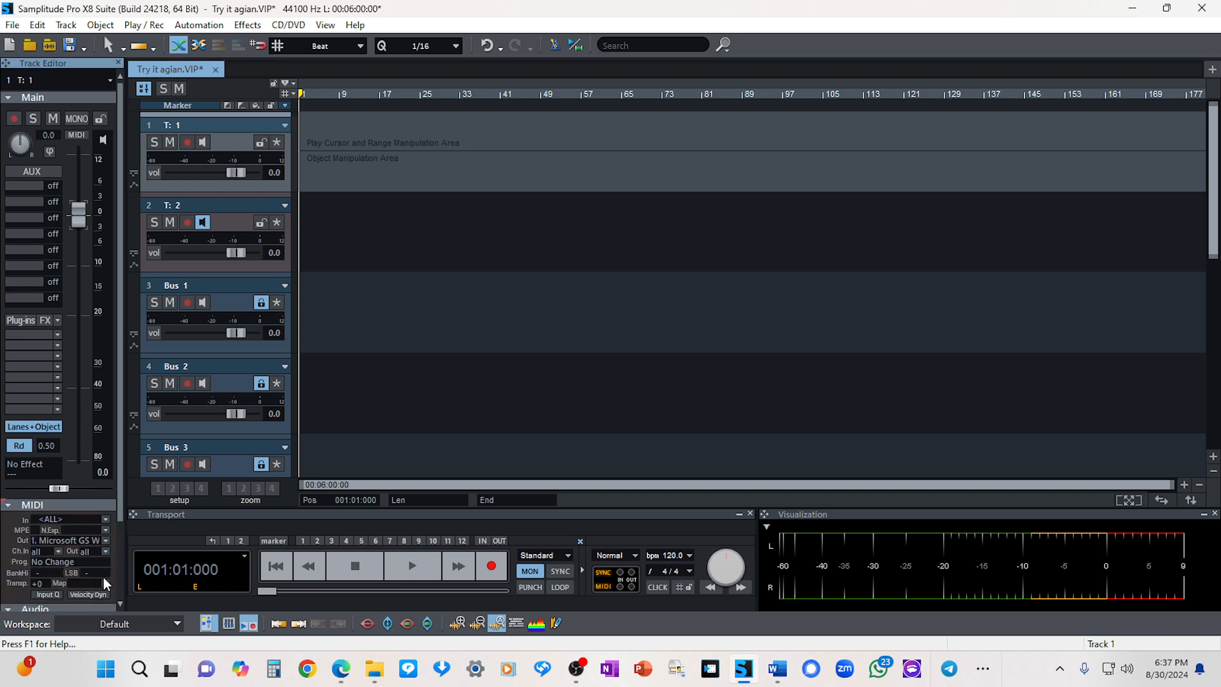
pyautogui.click(105, 540)
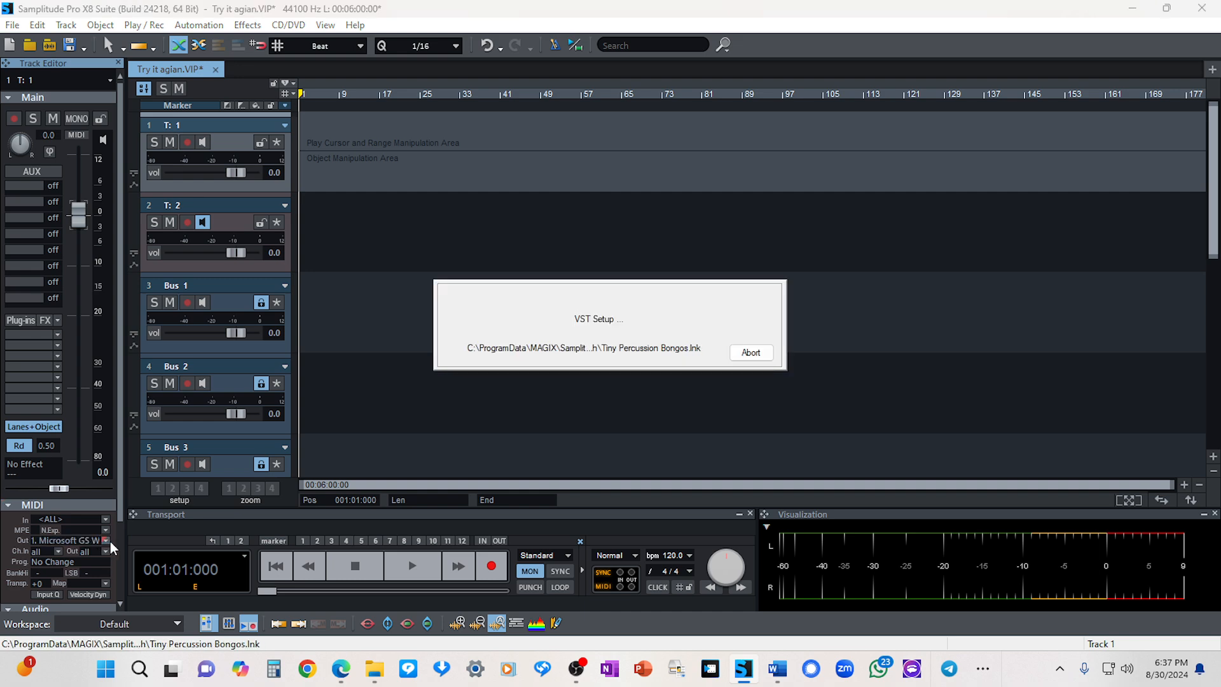
pyautogui.moveTo(236, 330)
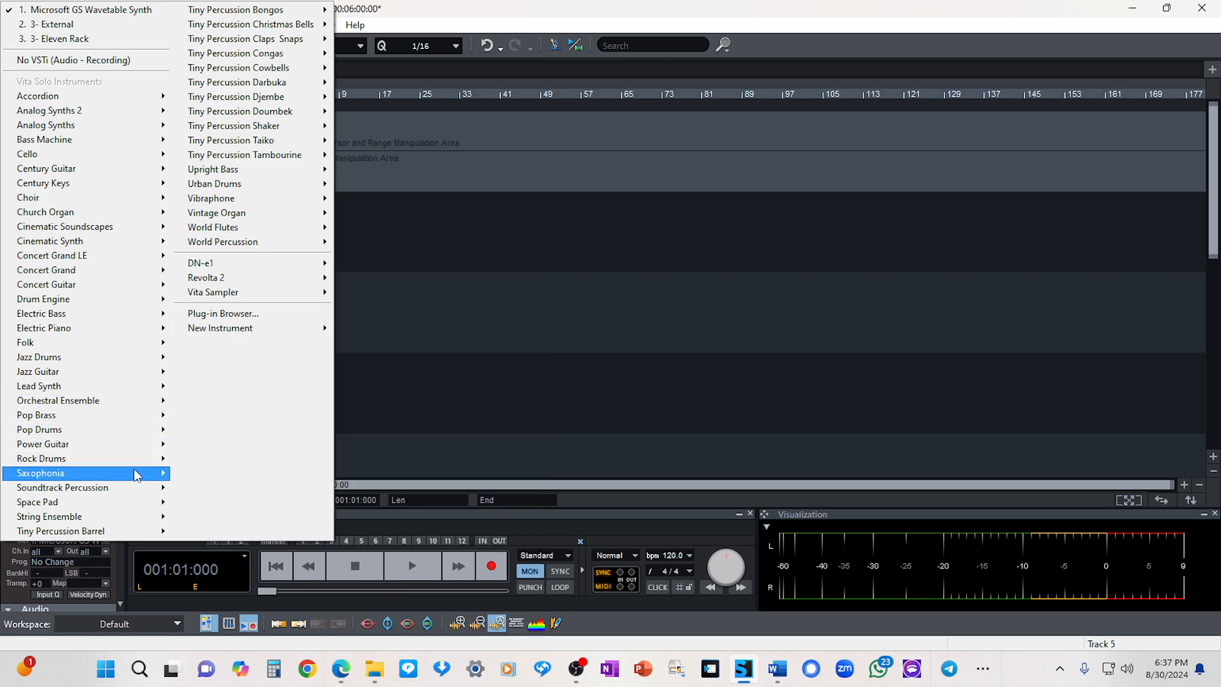
pyautogui.moveTo(140, 475)
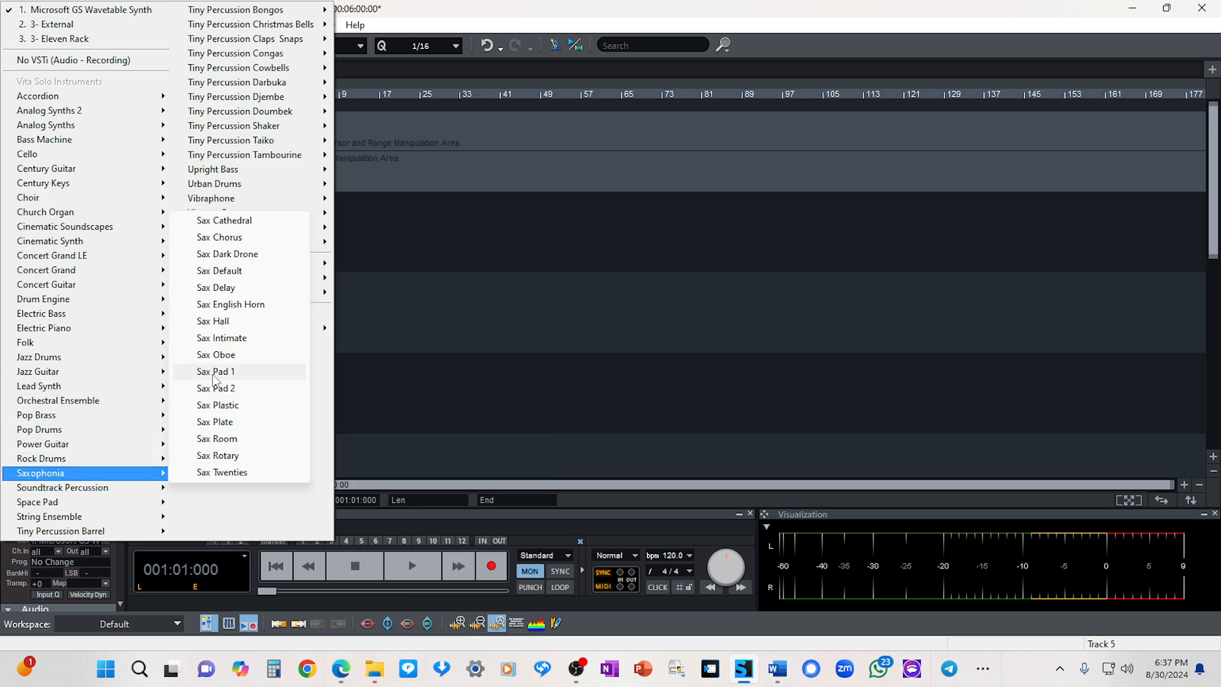
pyautogui.click(213, 373)
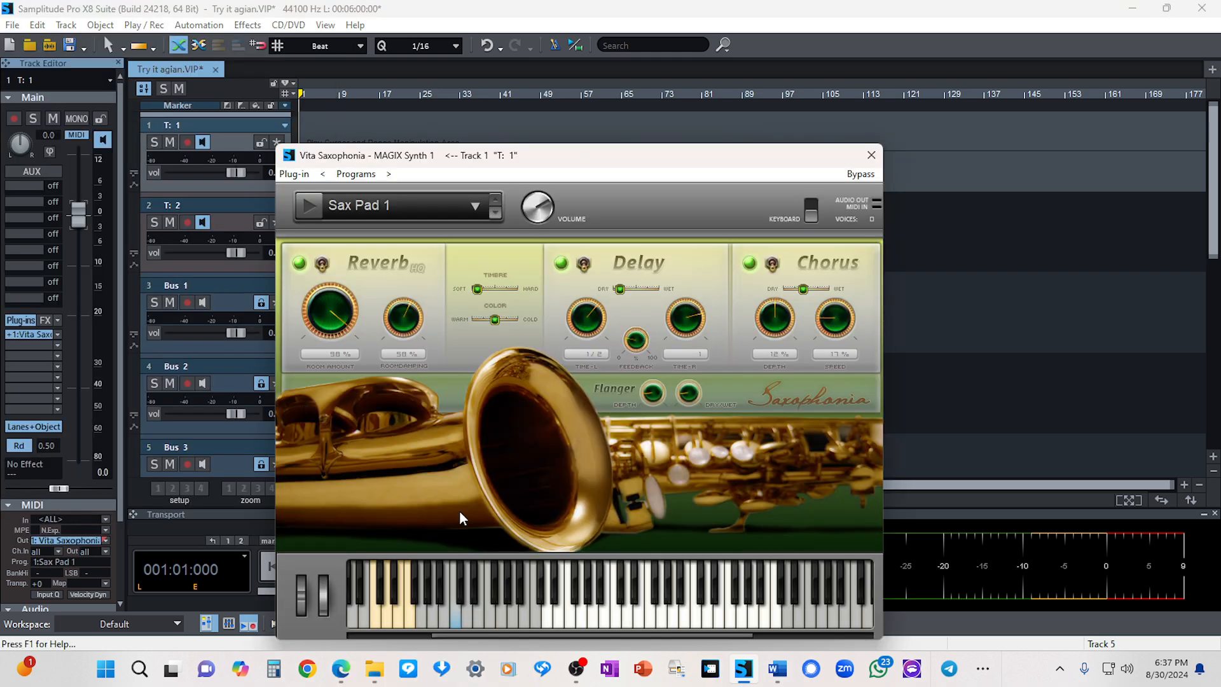
pyautogui.click(618, 621)
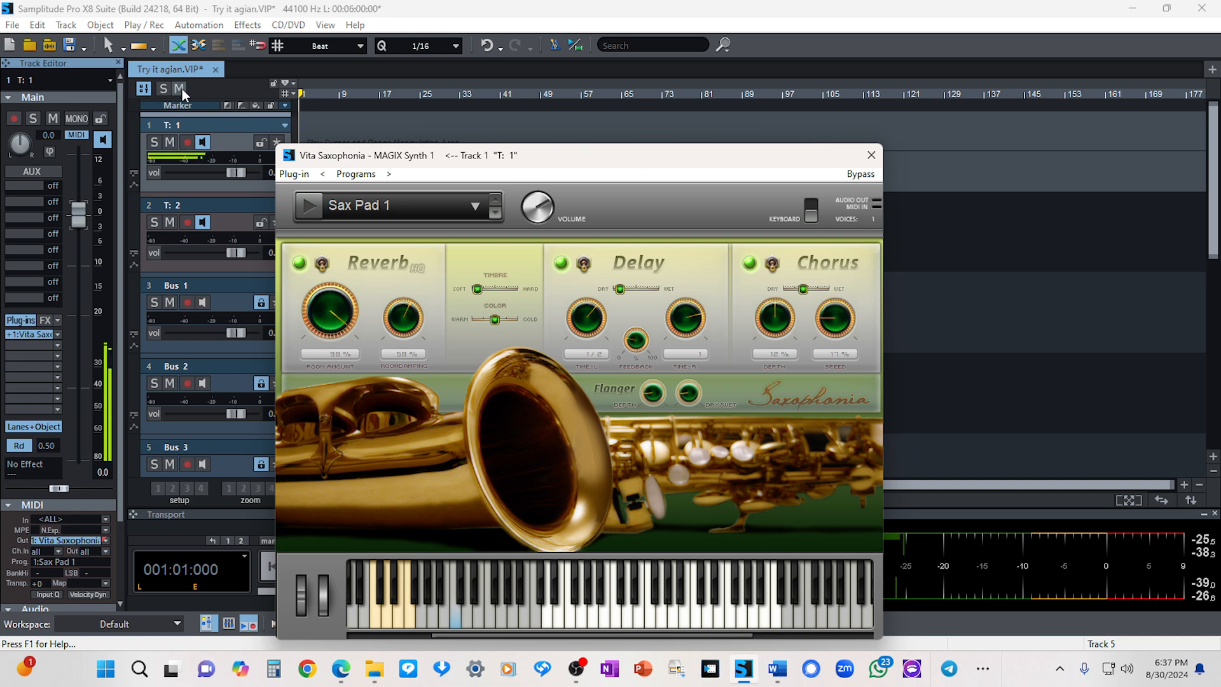
# Step: Open the mixer and load the recently used reastream-standalone plug-in in the first master plug-in slot
pyautogui.click(468, 12)
pyautogui.press('m')
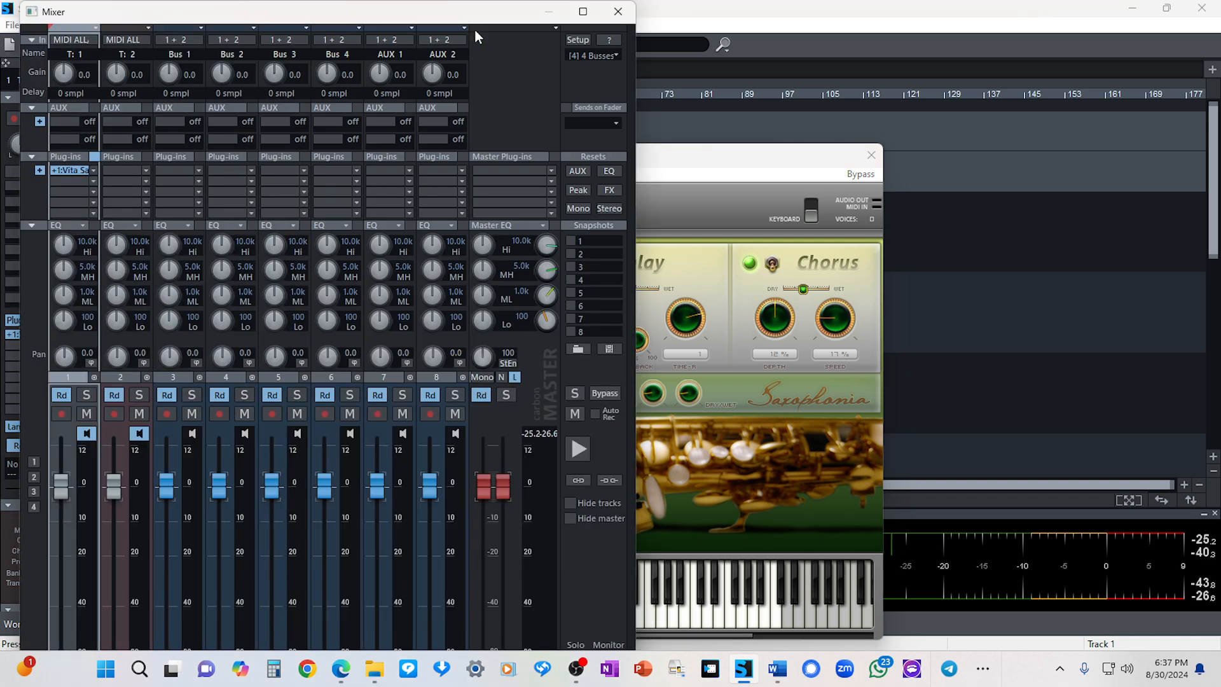
pyautogui.click(551, 171)
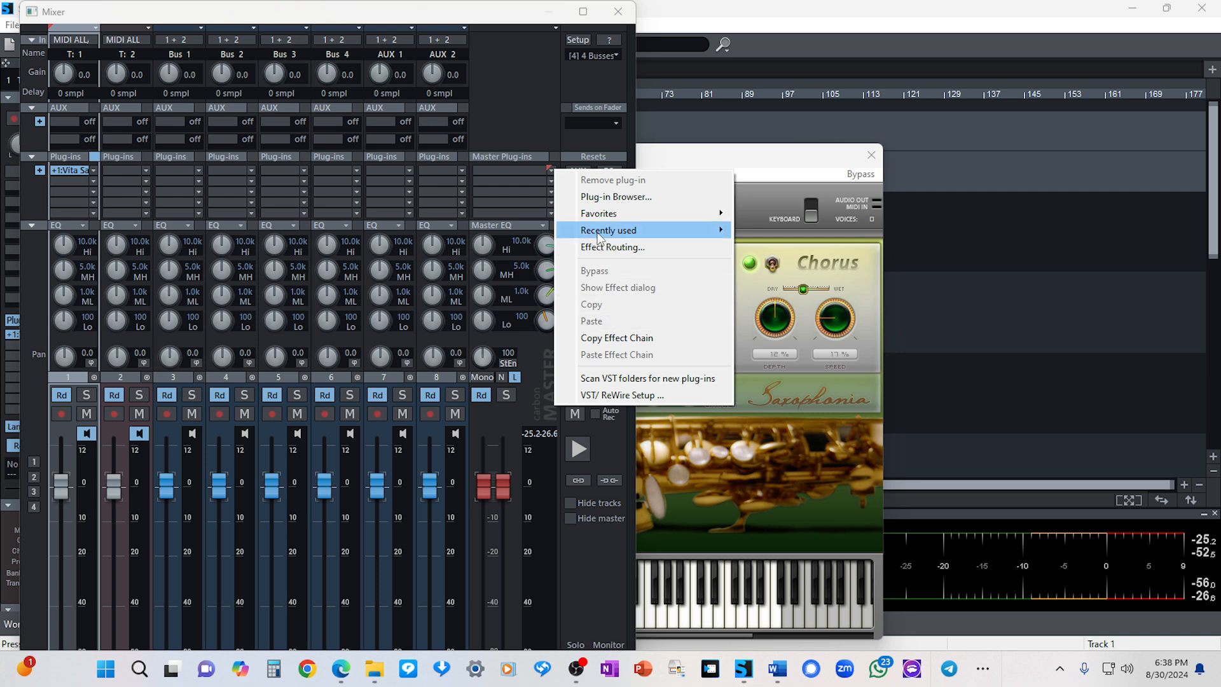
pyautogui.moveTo(599, 237)
pyautogui.click(840, 231)
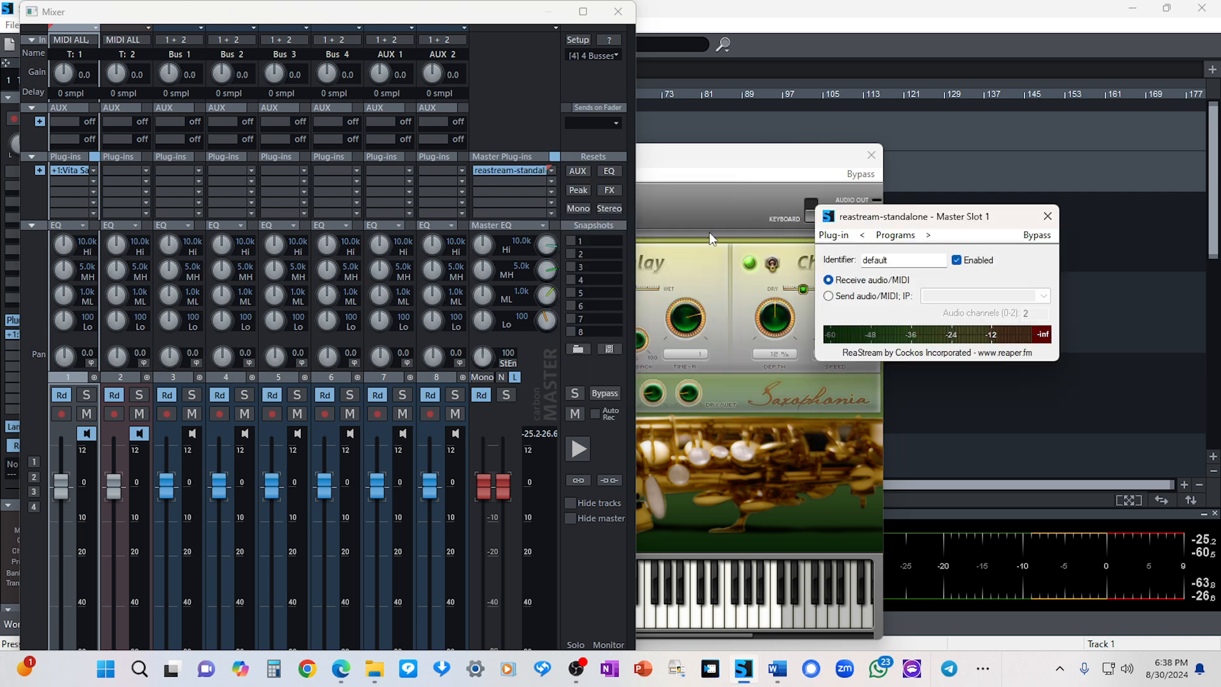
# Step: Enter the person's first name as the ReaStream identifier, and close the plug-in and mixer windows
pyautogui.doubleClick(918, 260)
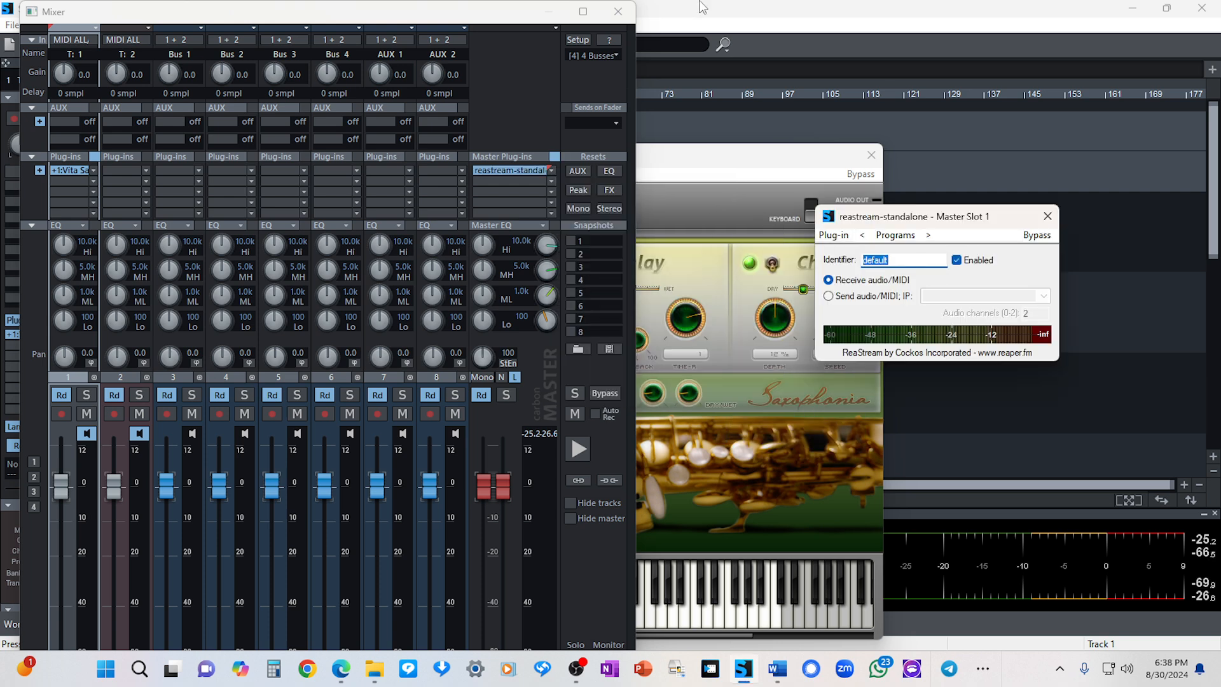
pyautogui.write('Nate')
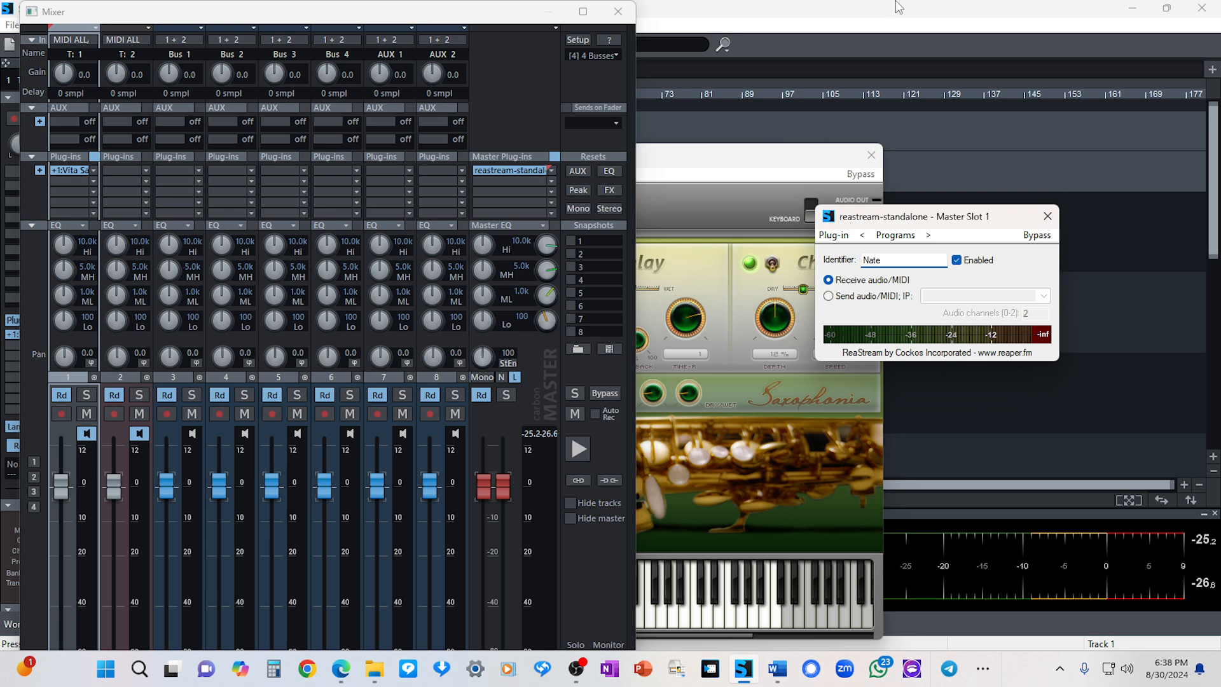
pyautogui.click(1047, 217)
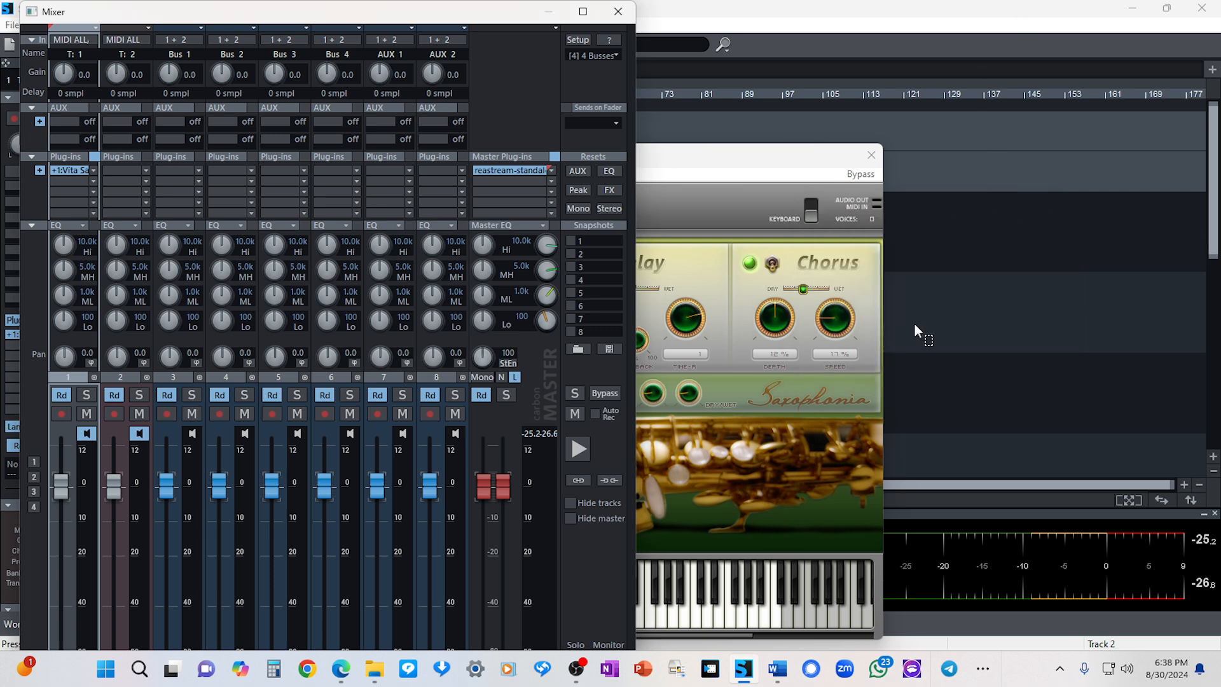
pyautogui.click(616, 13)
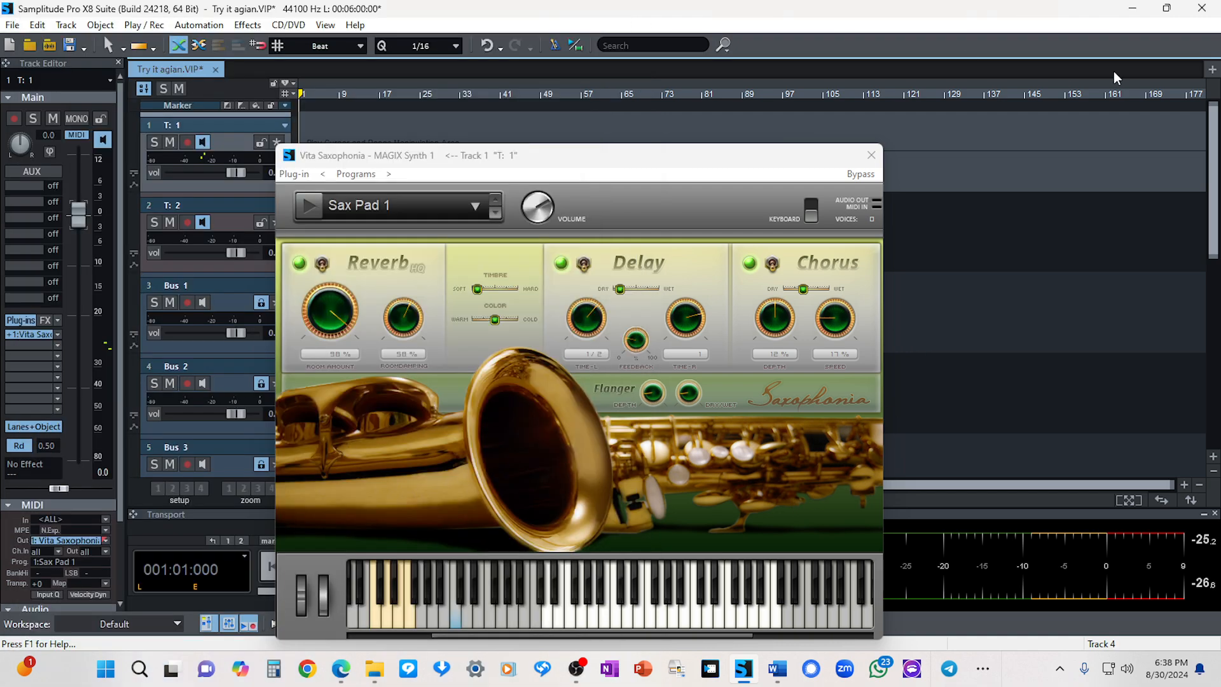
# Step: Move the instrument window aside, arm track 1, and record and keep a MIDI take about 10 seconds long
pyautogui.moveTo(430, 155); pyautogui.dragTo(891, 205)
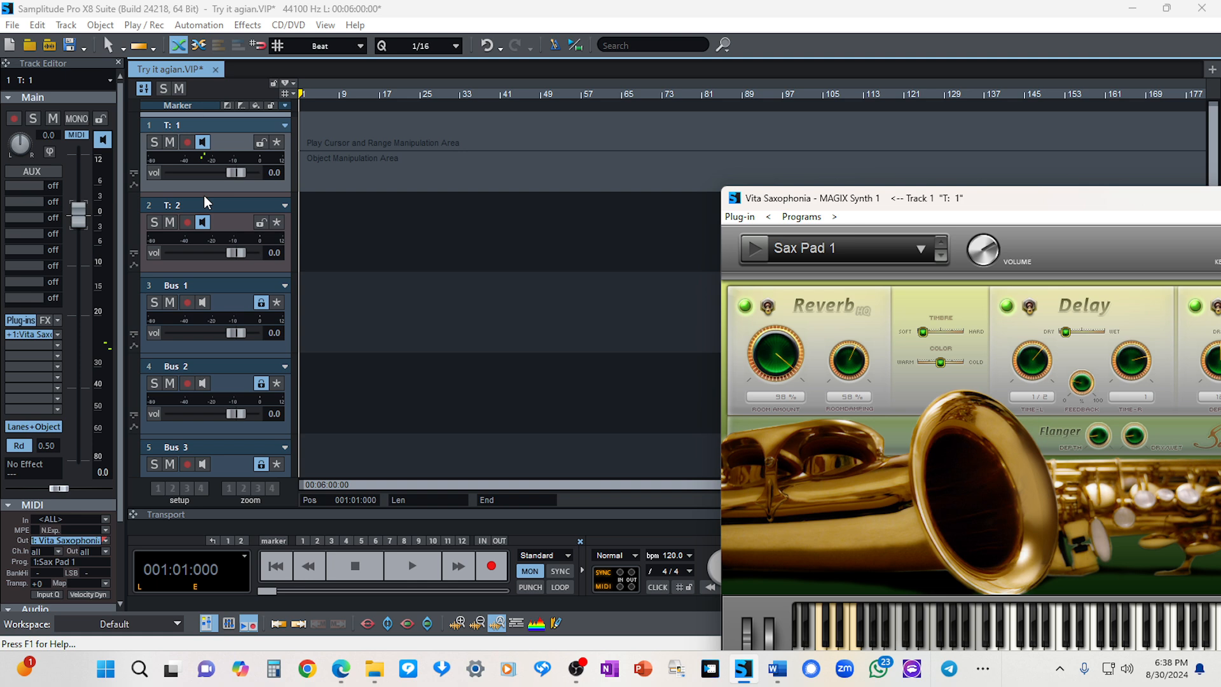
pyautogui.click(188, 142)
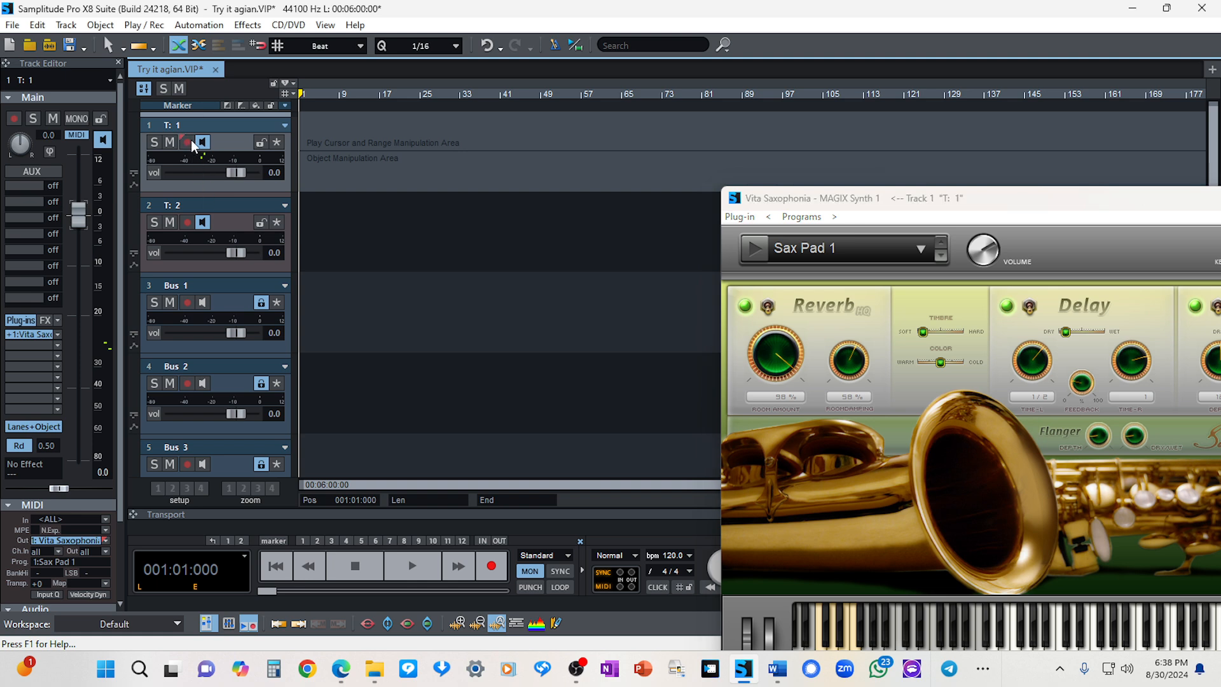
pyautogui.click(491, 568)
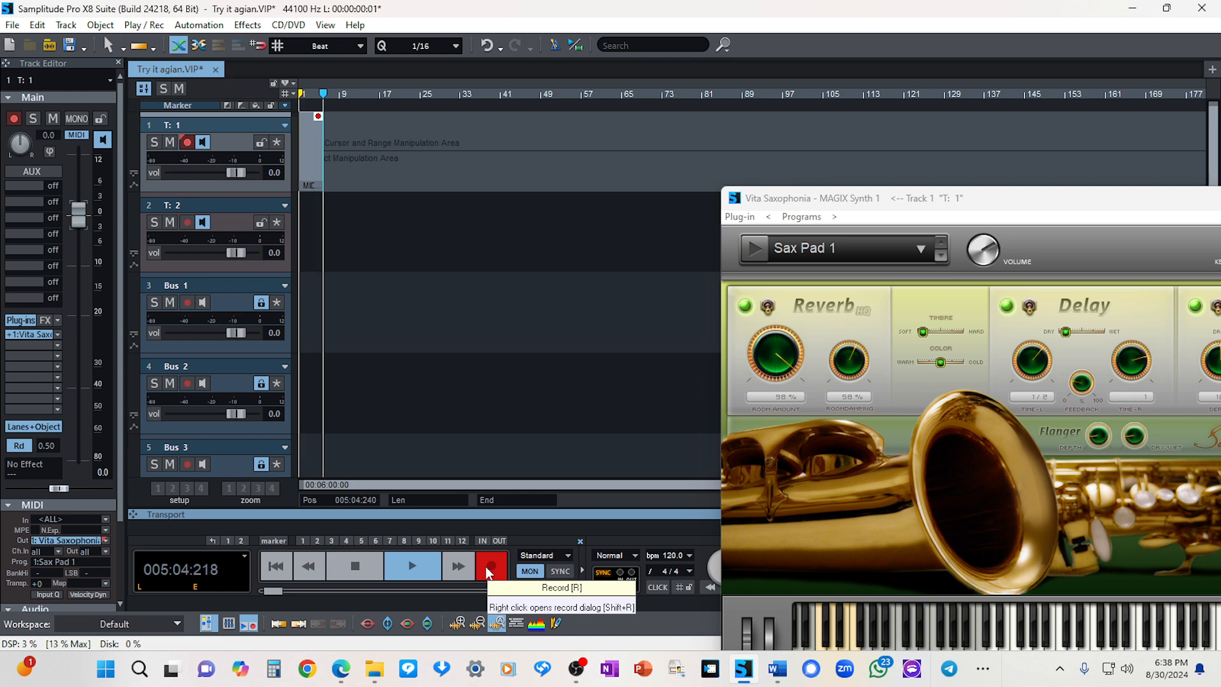
pyautogui.click(485, 566)
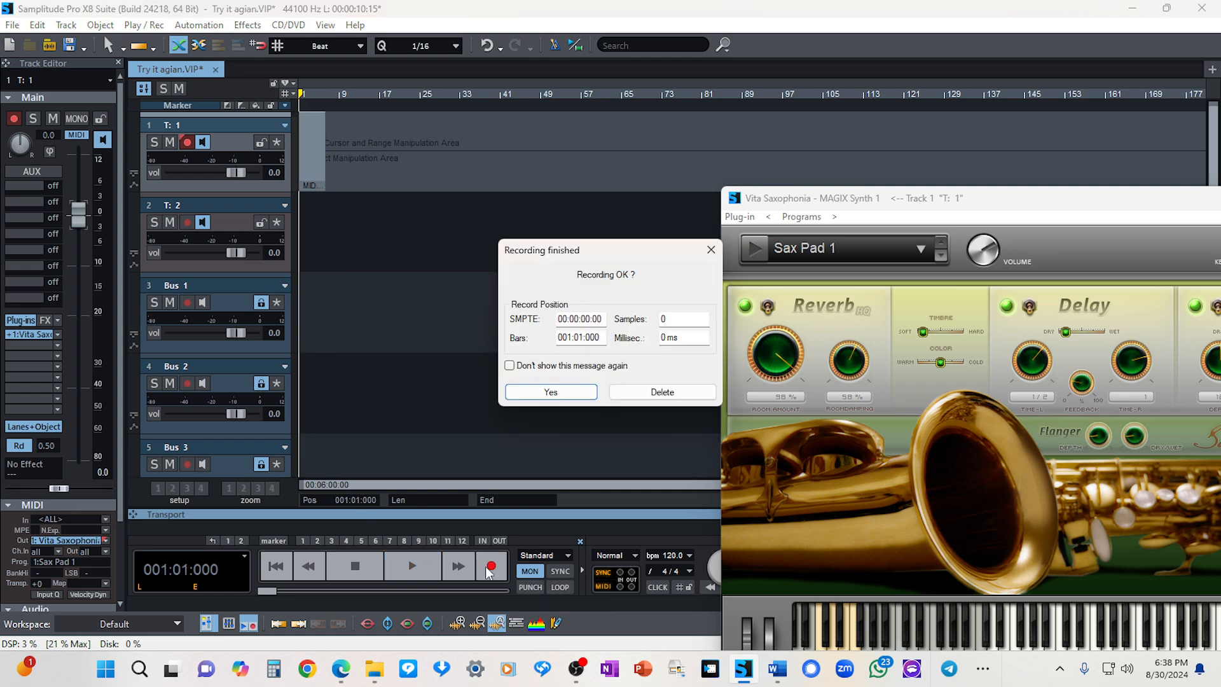
pyautogui.click(571, 396)
# Step: Close the Saxophonia window and open the recorded MIDI object on track 1 for editing
pyautogui.moveTo(1060, 209); pyautogui.dragTo(505, 176)
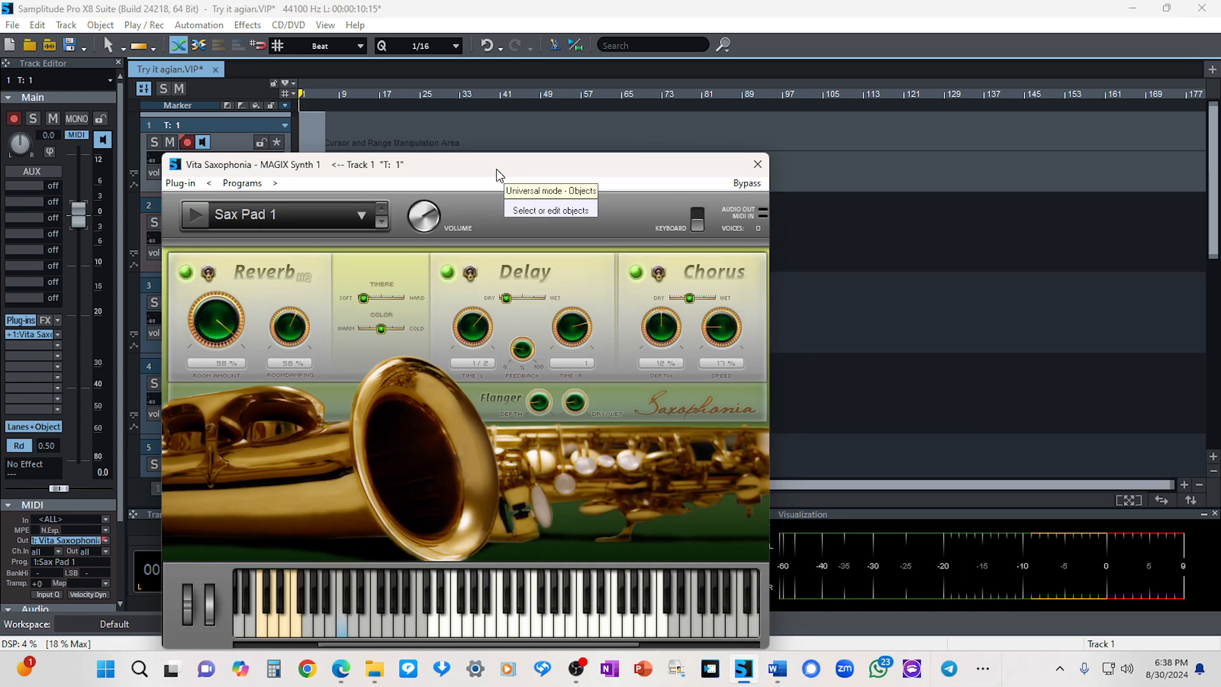
pyautogui.moveTo(1171, 487); pyautogui.dragTo(703, 537)
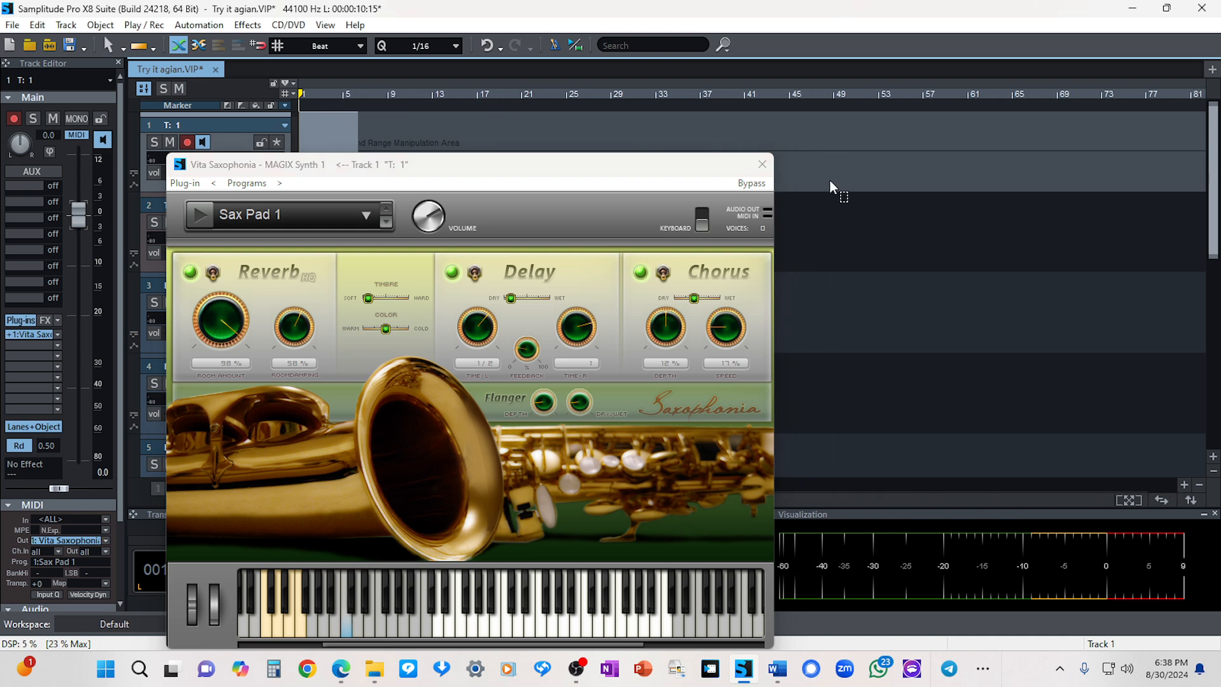
pyautogui.click(762, 164)
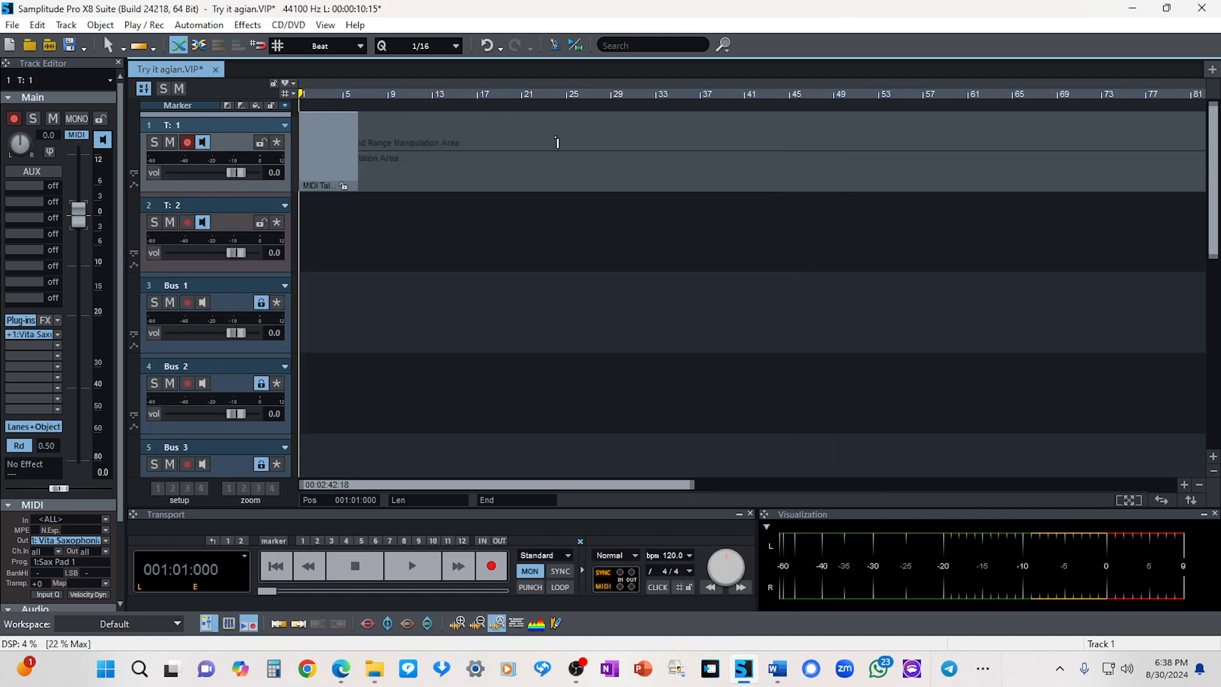
pyautogui.doubleClick(331, 153)
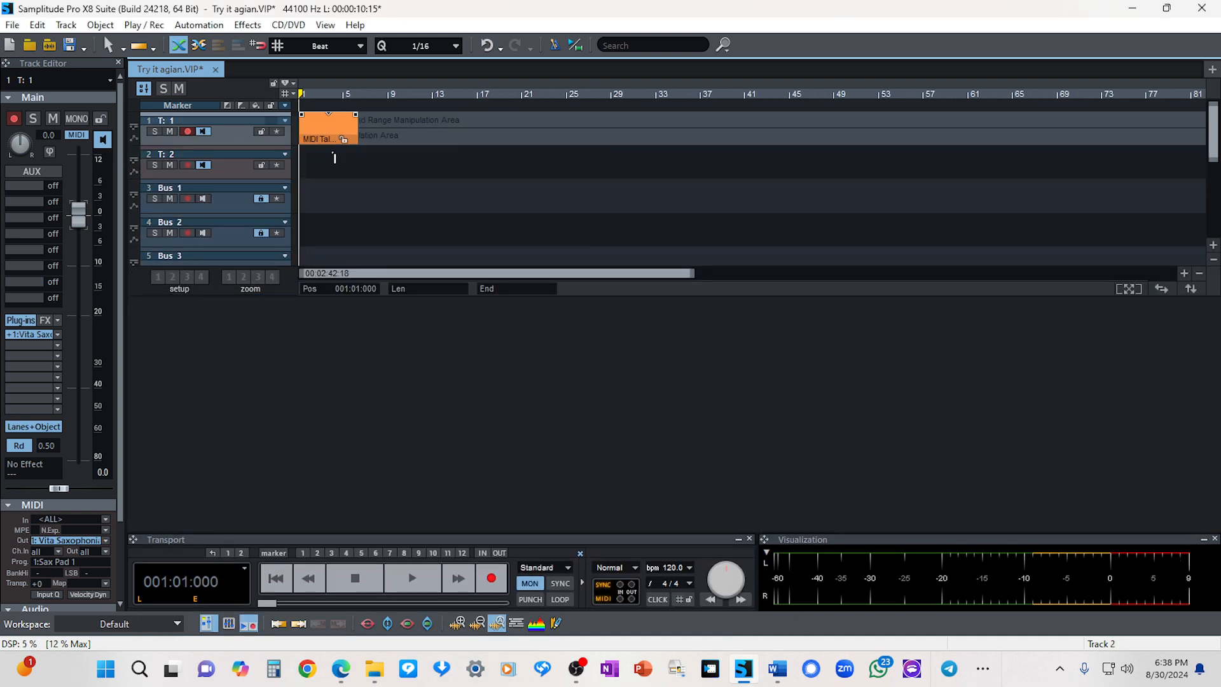
# Step: Disarm recording on track 1, and bring up the manager docker and enlarge its area below the tracks
pyautogui.click(187, 133)
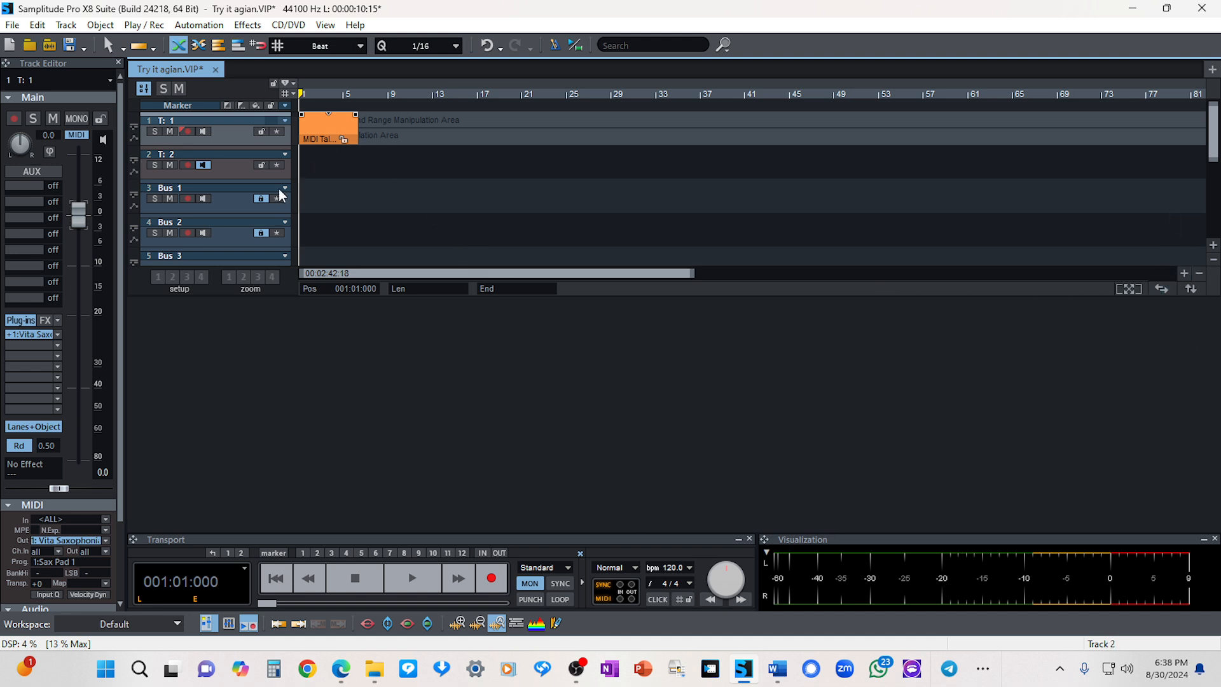
pyautogui.click(327, 25)
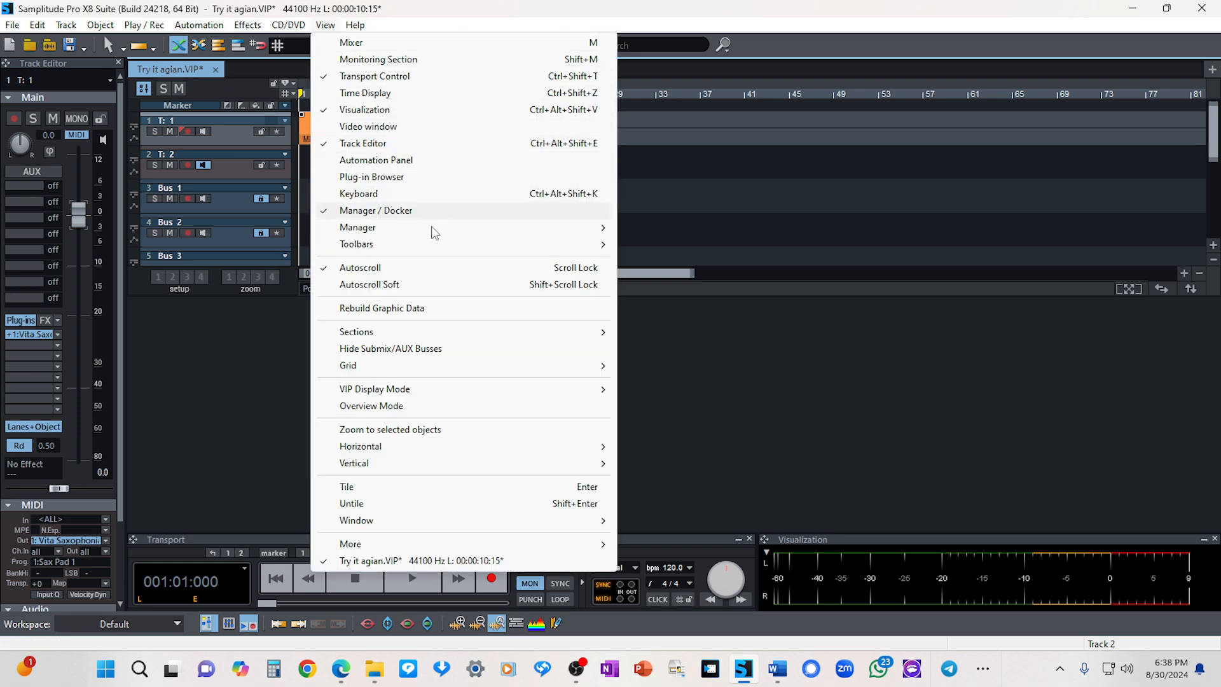
pyautogui.moveTo(471, 227)
pyautogui.click(679, 233)
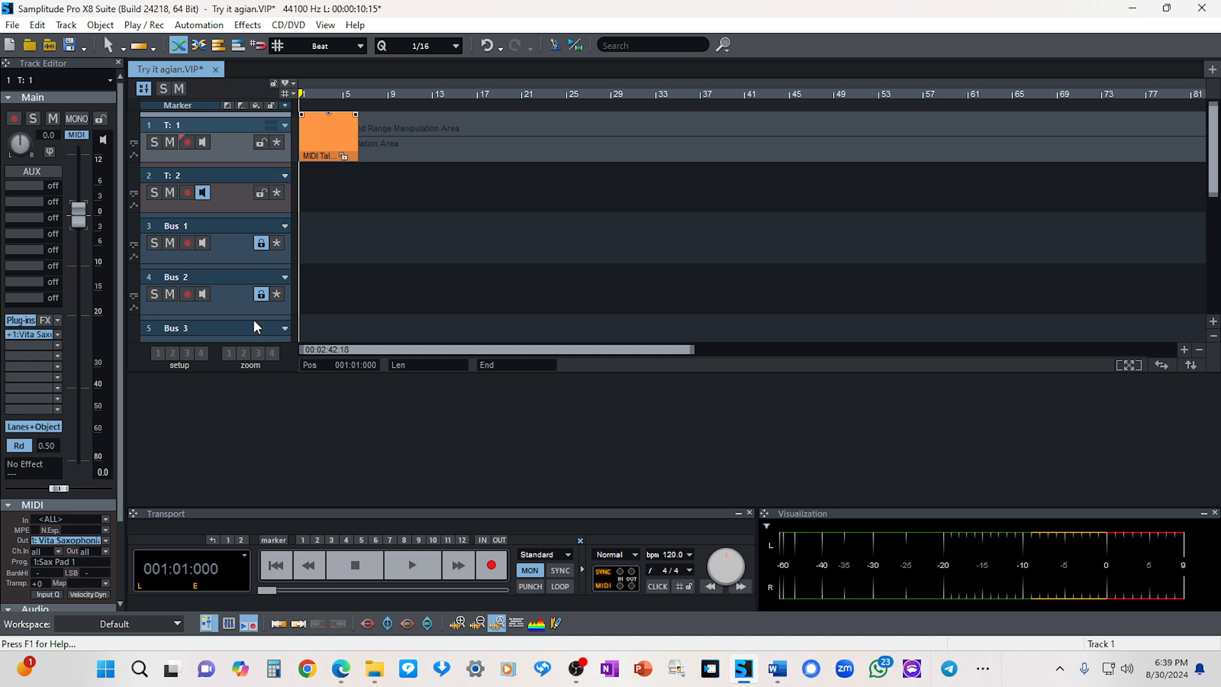
pyautogui.click(655, 367)
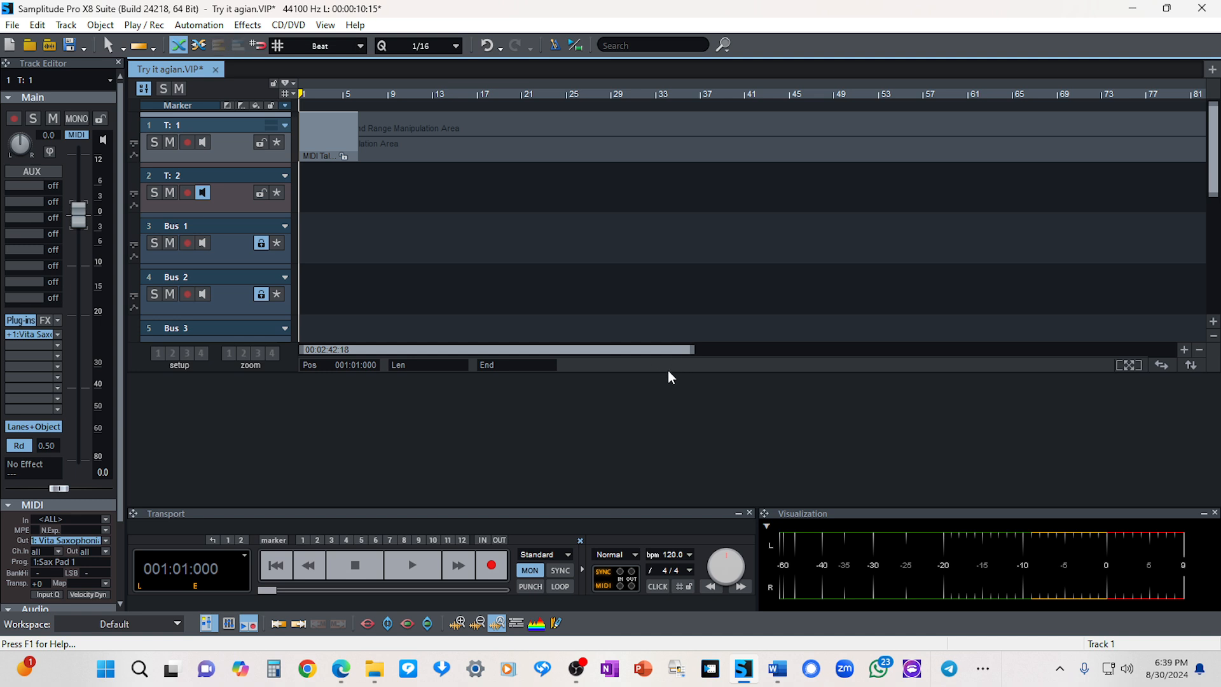
pyautogui.moveTo(660, 373); pyautogui.dragTo(613, 200)
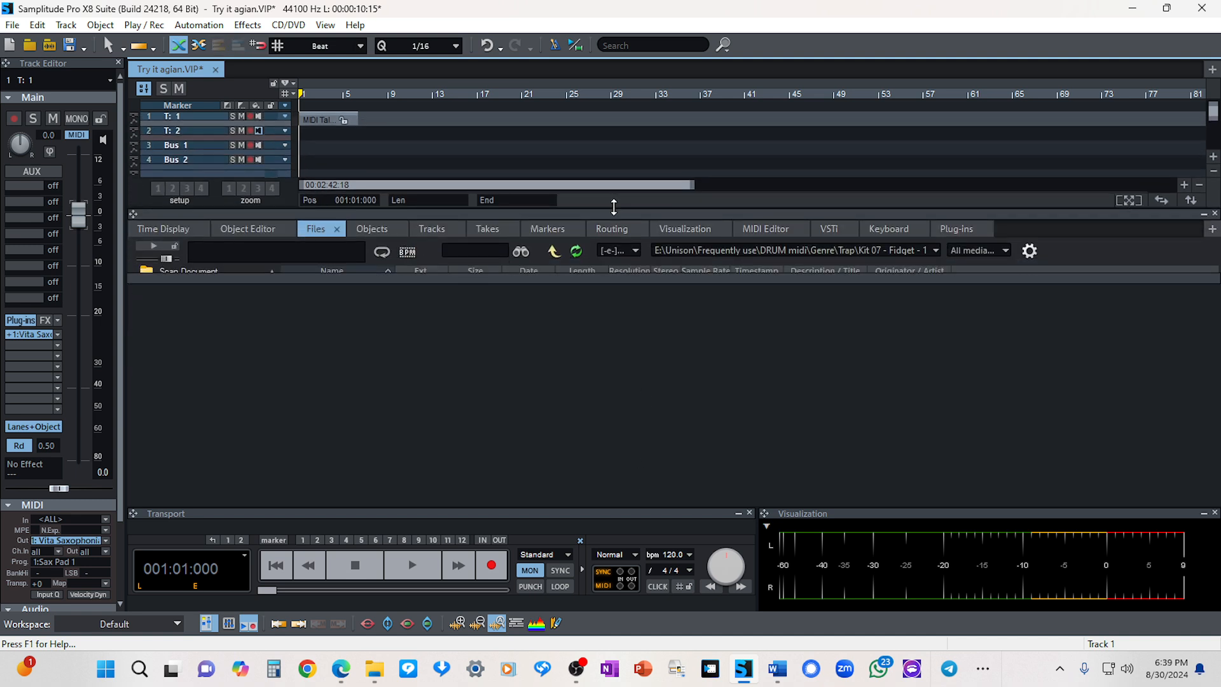
pyautogui.click(557, 279)
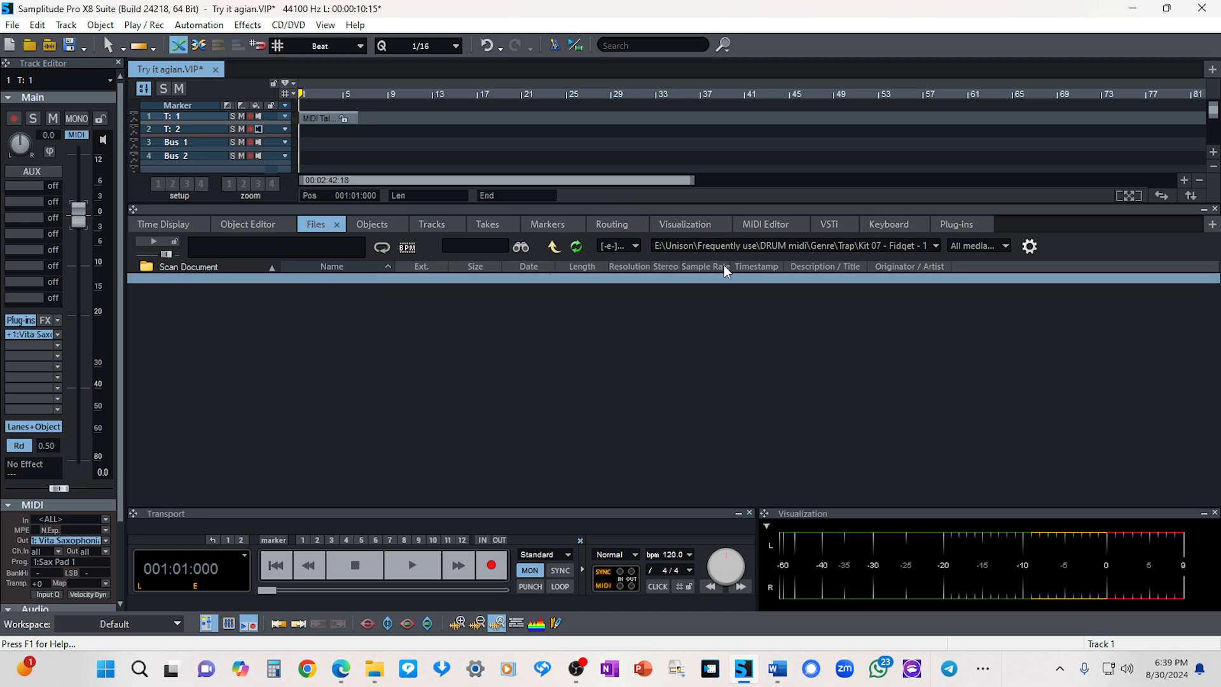
# Step: Try using an additional project docker with the window restored to a smaller size, and close the extra docker with the window maximized again
pyautogui.click(1167, 9)
pyautogui.moveTo(1171, 23)
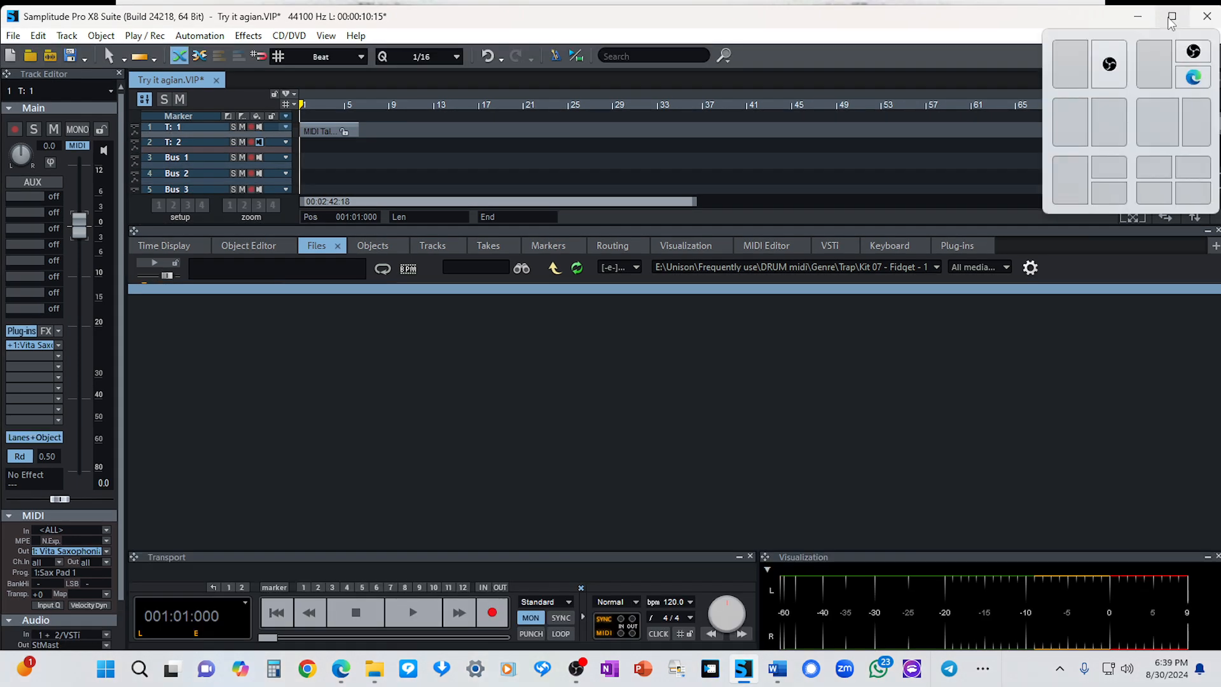
pyautogui.moveTo(1093, 24); pyautogui.dragTo(934, 35)
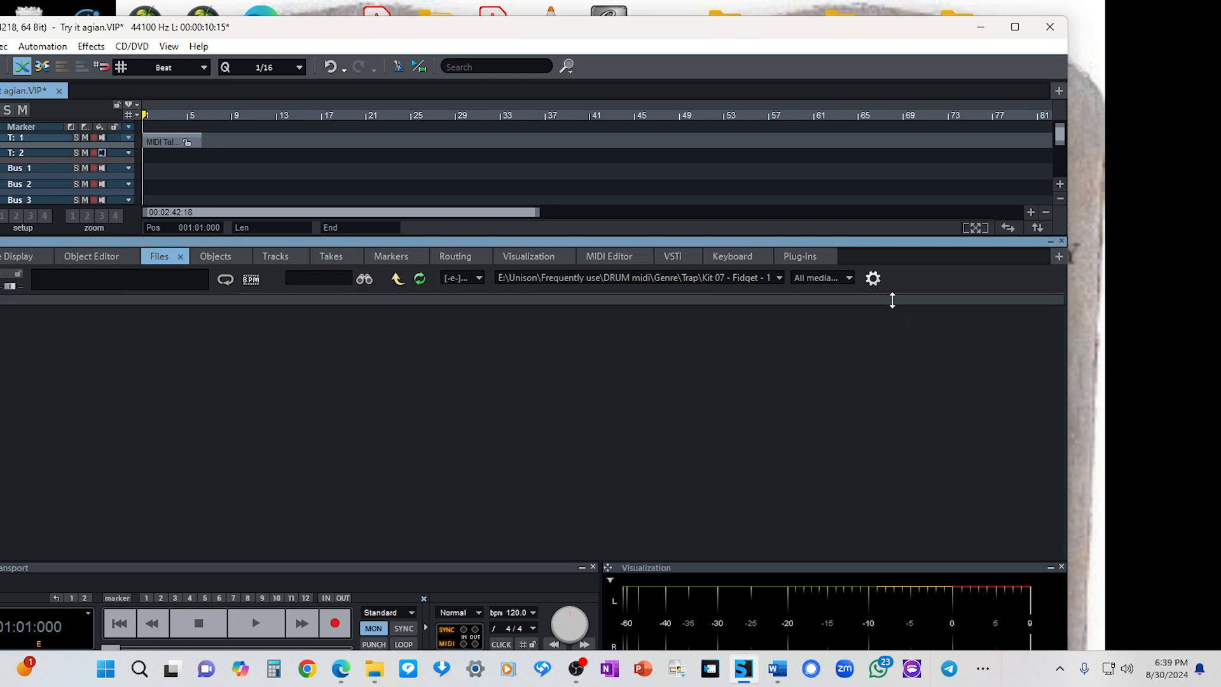
pyautogui.rightClick(888, 307)
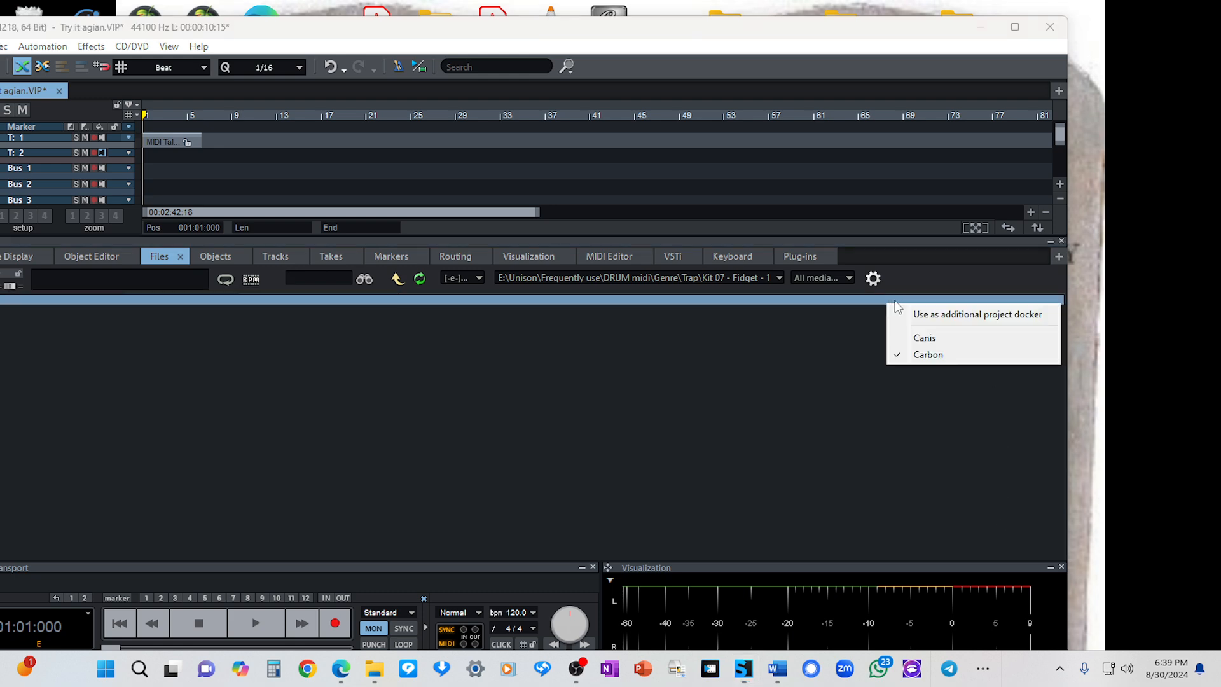
pyautogui.click(940, 316)
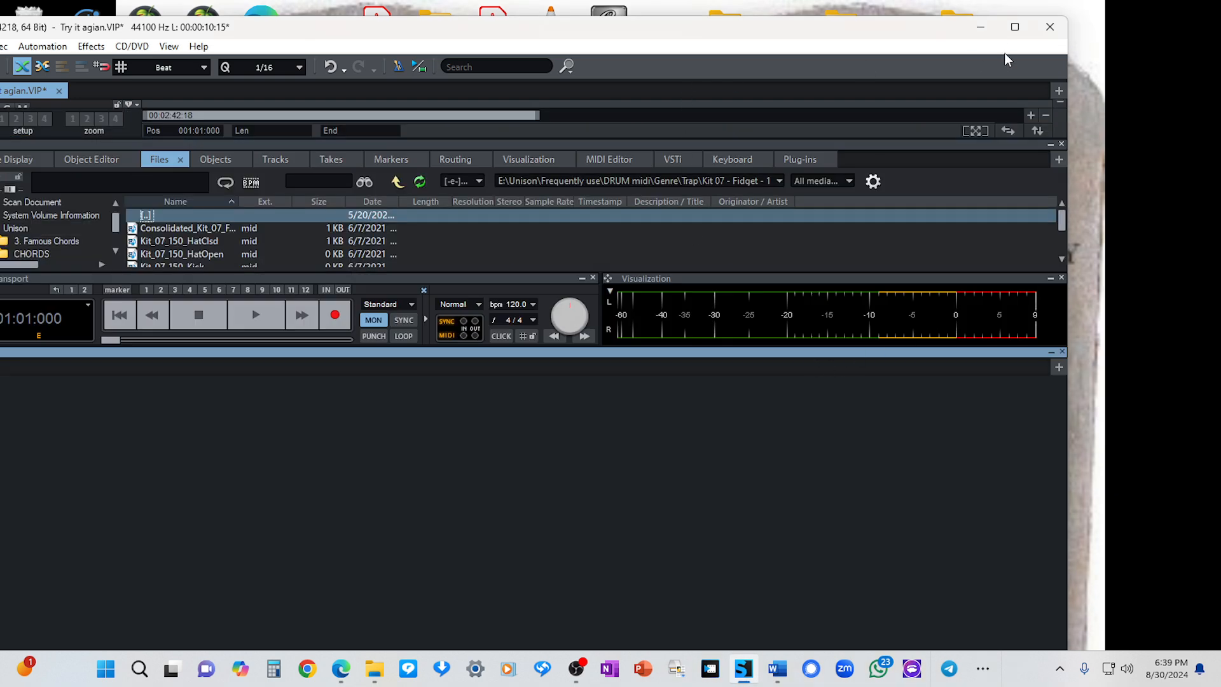
pyautogui.click(1014, 28)
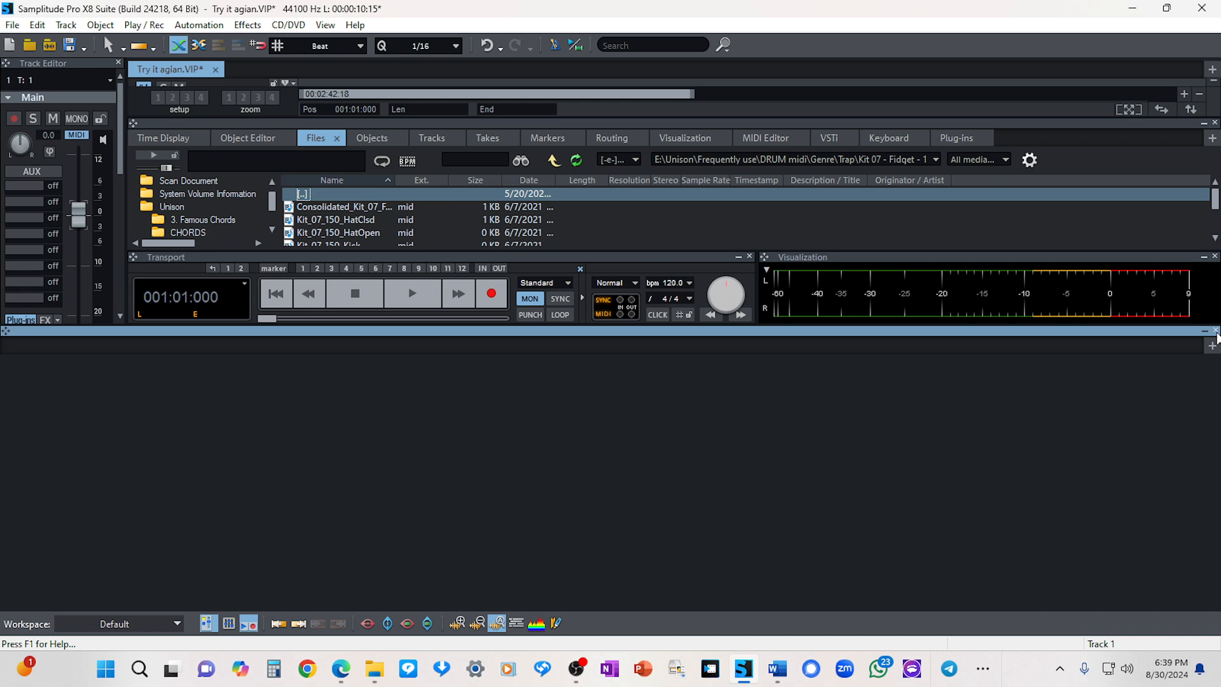
pyautogui.click(1215, 332)
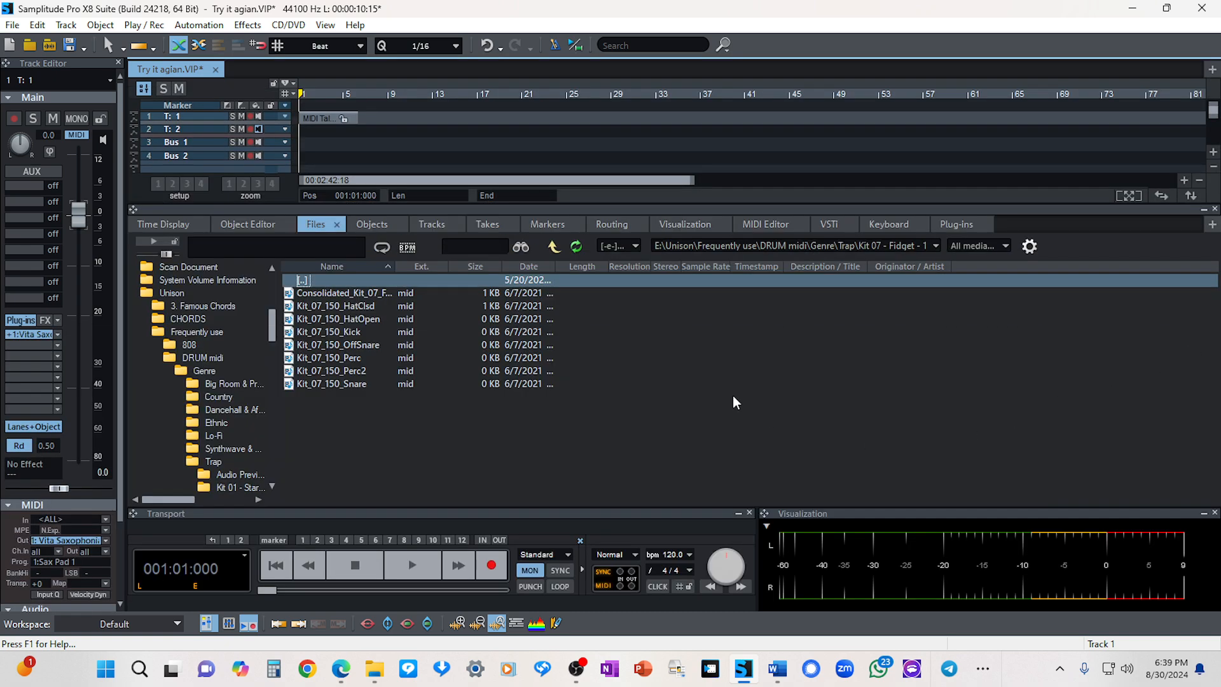
# Step: Give the tracks area more height and show the MIDI Editor in the docker
pyautogui.moveTo(612, 208); pyautogui.dragTo(544, 355)
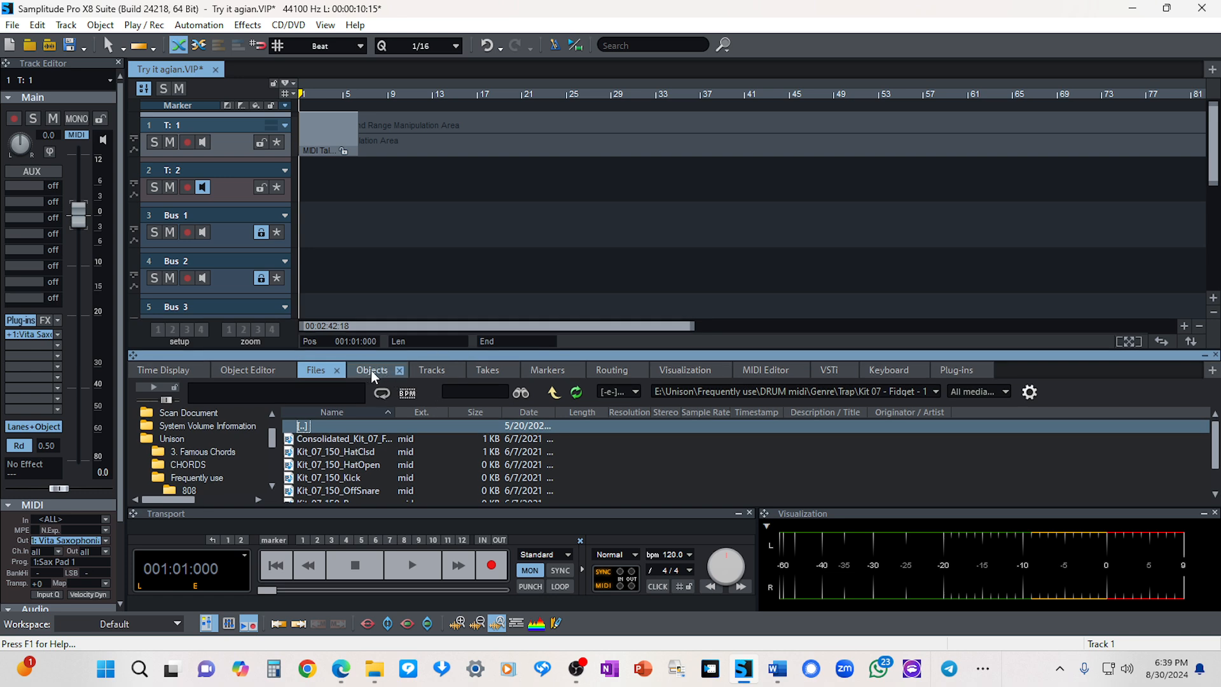
pyautogui.click(228, 375)
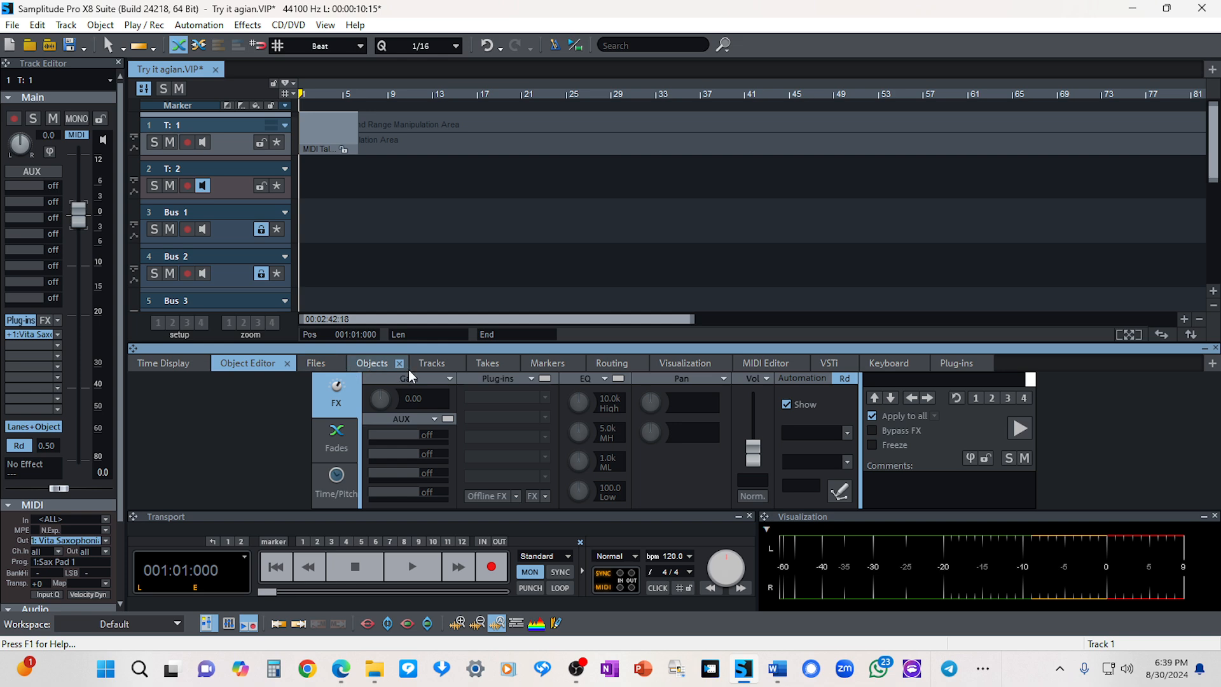
pyautogui.click(772, 363)
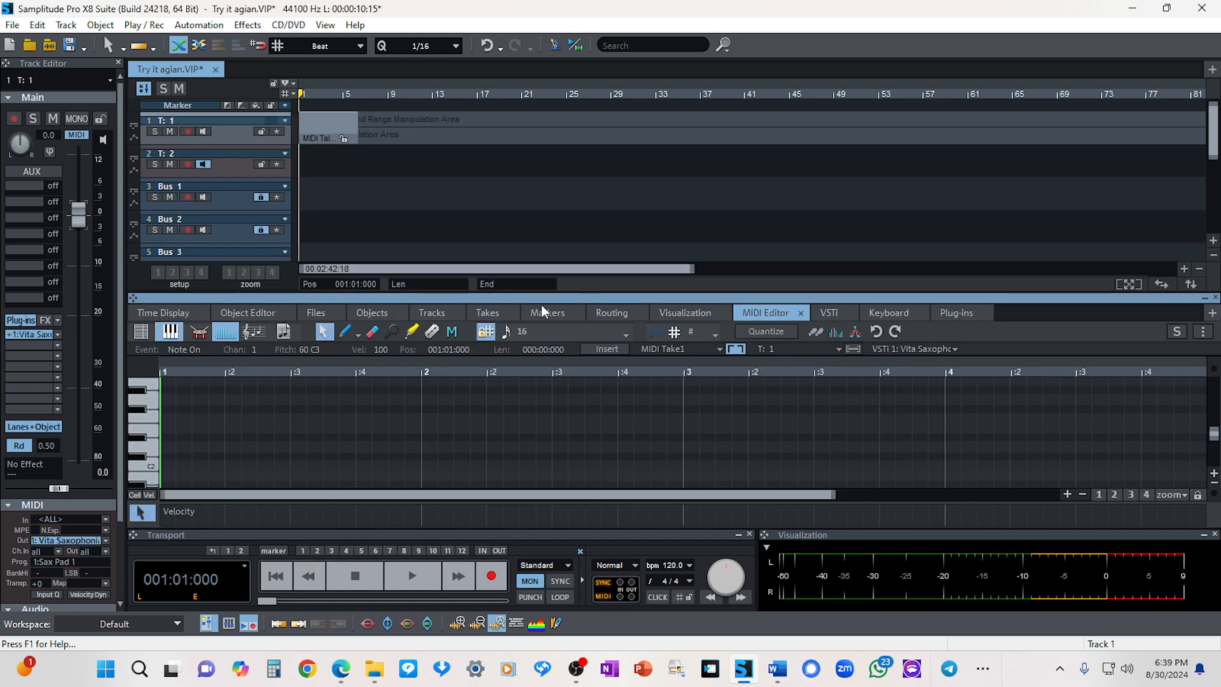
# Step: Audition keys in the piano roll, and draw an F2 note across bars 1 and 2 and a C2 note from bar 3 with length 001:03:000
pyautogui.click(147, 420)
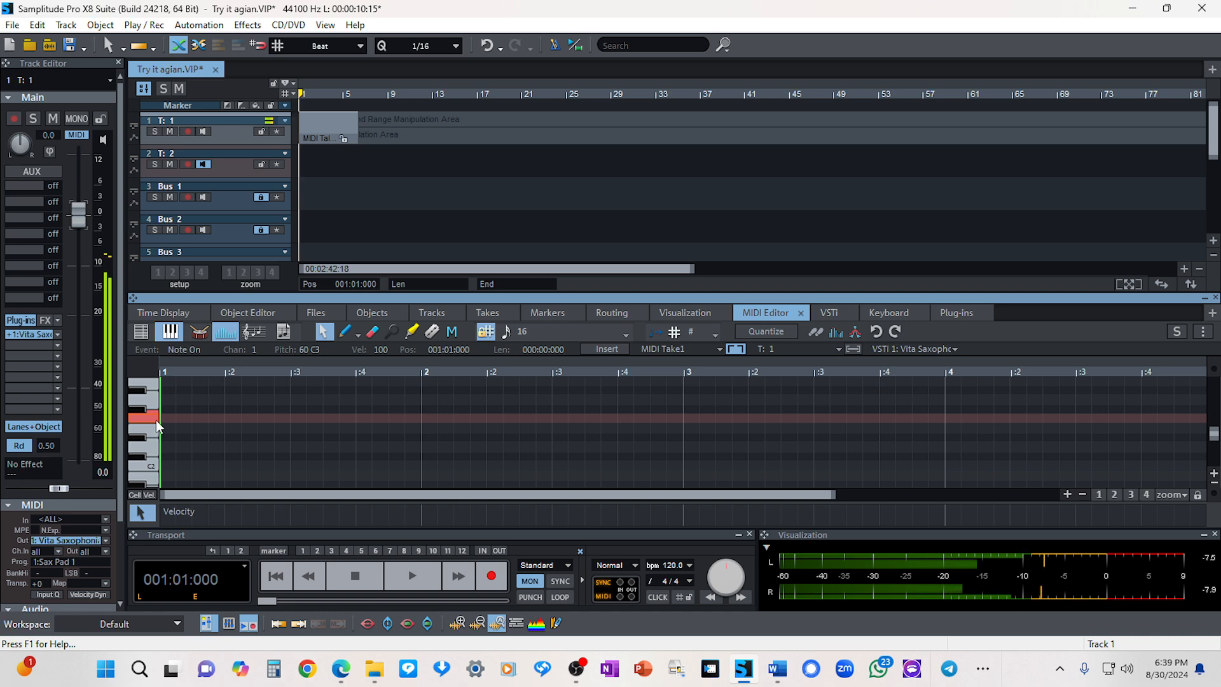
pyautogui.scroll(-2, 155, 420)
pyautogui.click(151, 451)
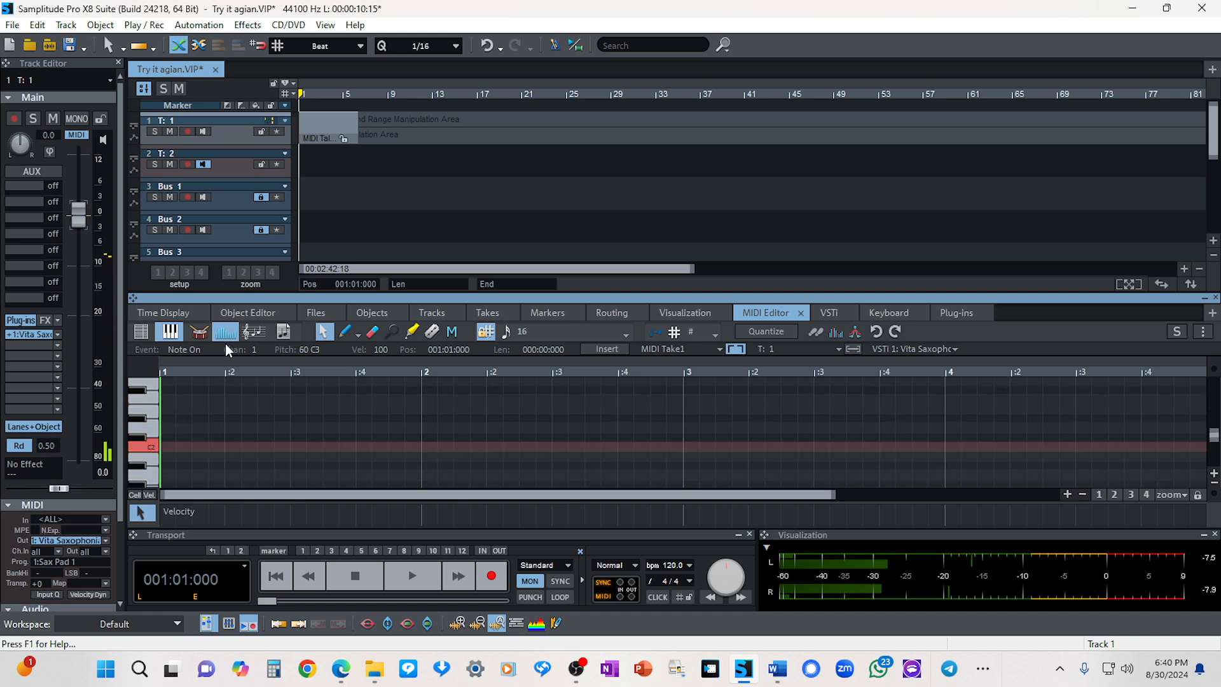
pyautogui.click(346, 336)
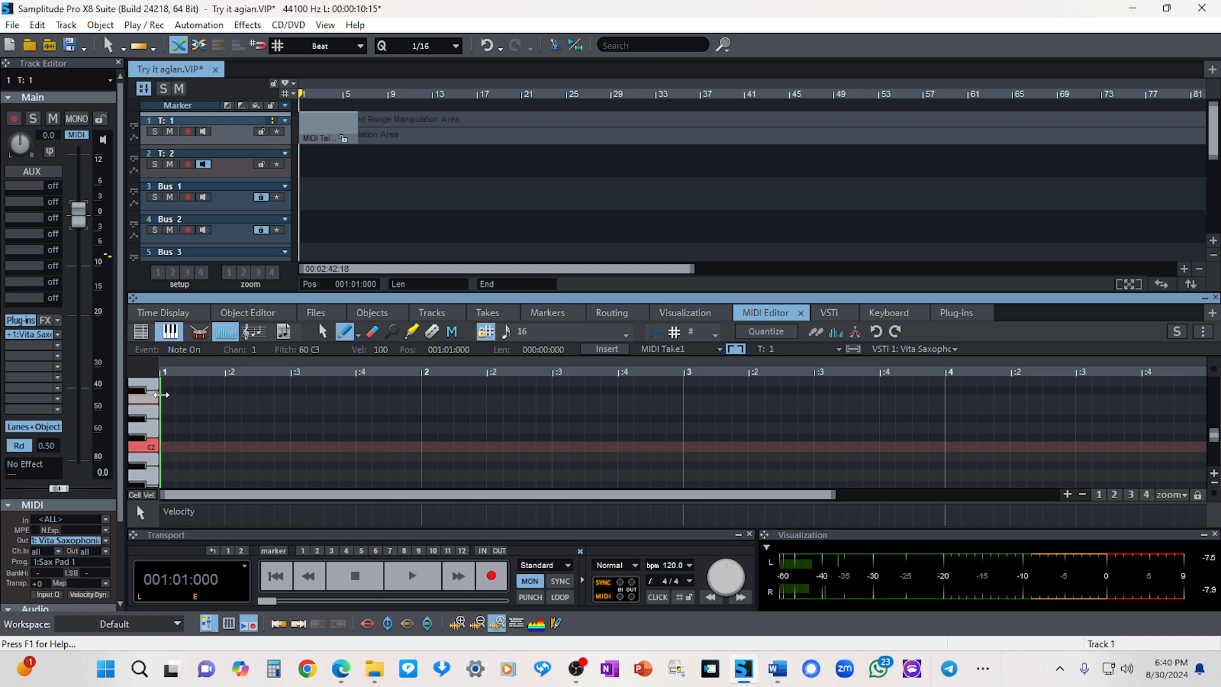
pyautogui.moveTo(162, 398)
pyautogui.mouseDown()
pyautogui.moveTo(418, 389)
pyautogui.moveTo(714, 416)
pyautogui.moveTo(692, 423)
pyautogui.moveTo(712, 445)
pyautogui.moveTo(1167, 448)
pyautogui.moveTo(1144, 473)
pyautogui.mouseUp()
pyautogui.click(687, 446)
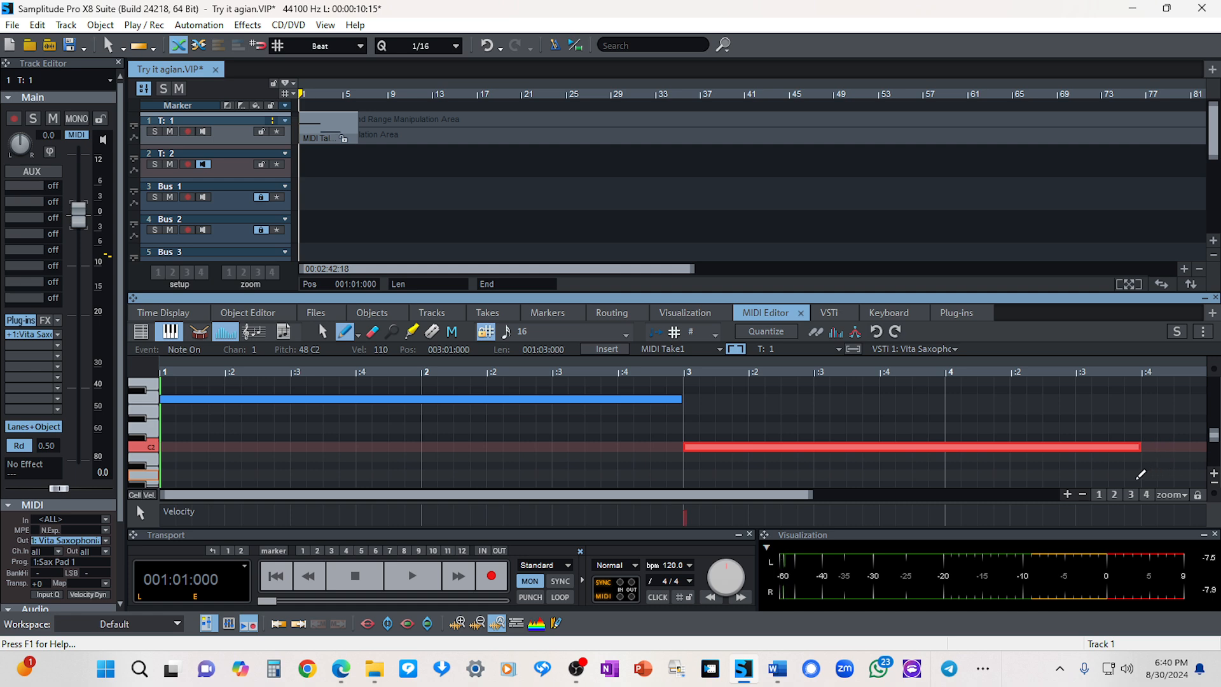
# Step: Play the drawn notes, enlarge the MIDI Editor, and check for the open ReaStream and OBS windows before returning to stop playback
pyautogui.press('space')
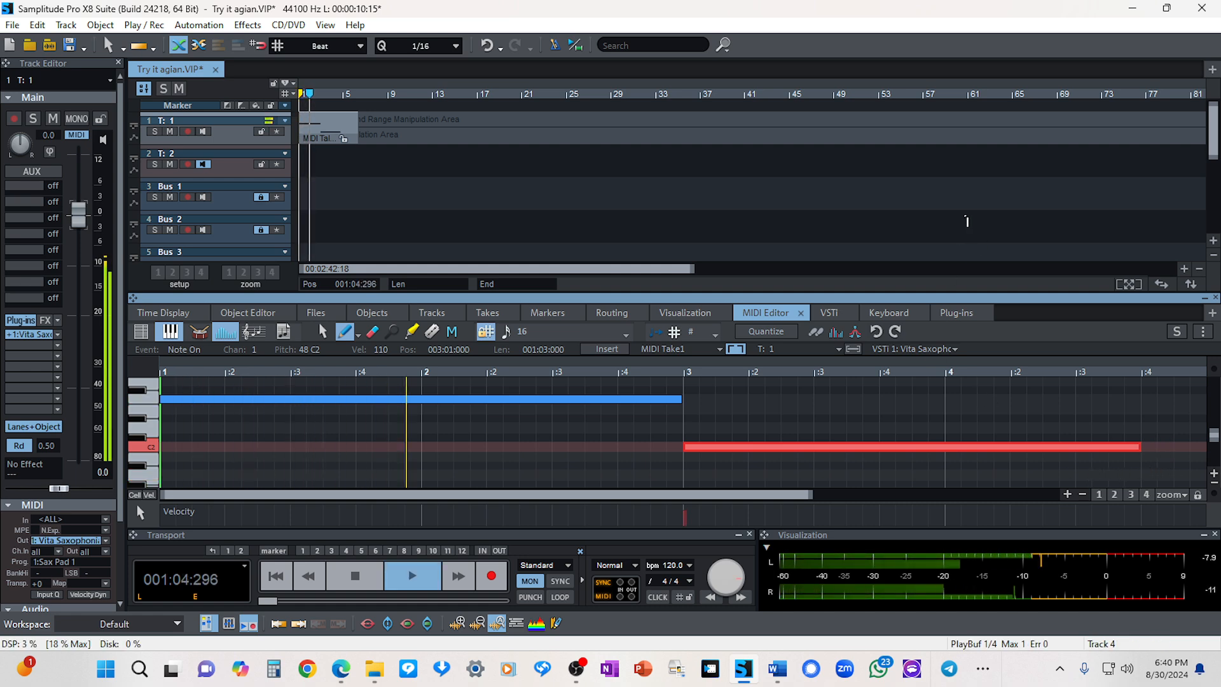
pyautogui.moveTo(703, 292); pyautogui.dragTo(703, 209)
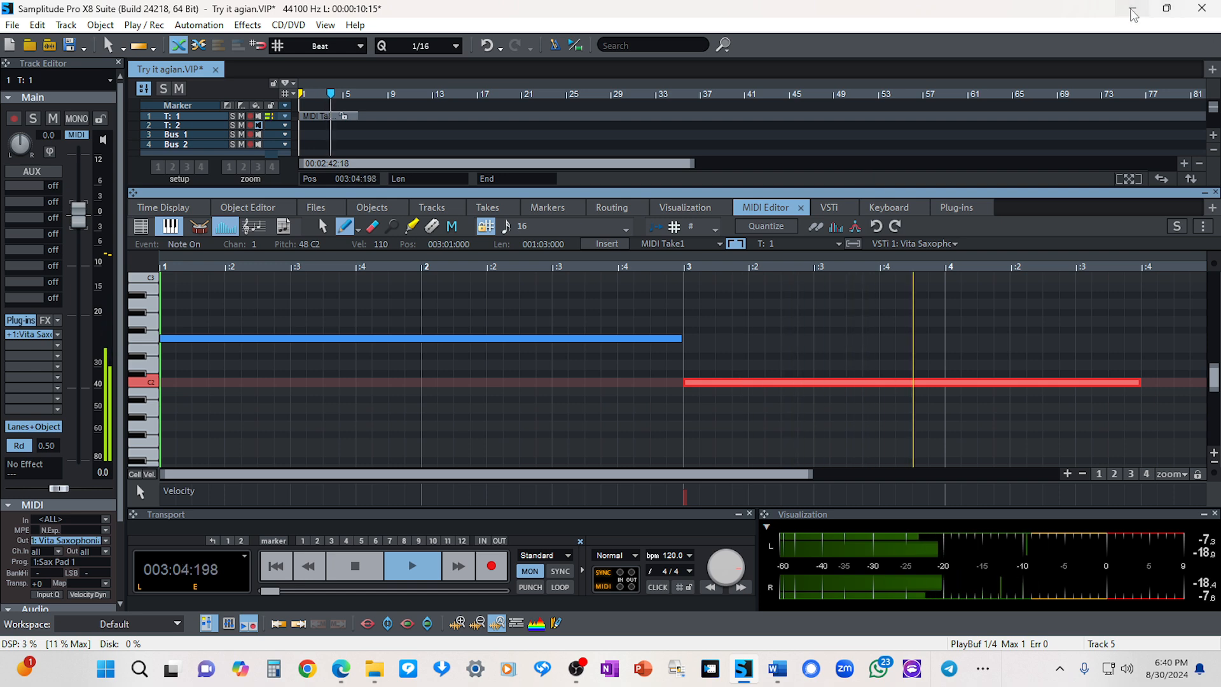
pyautogui.click(1131, 8)
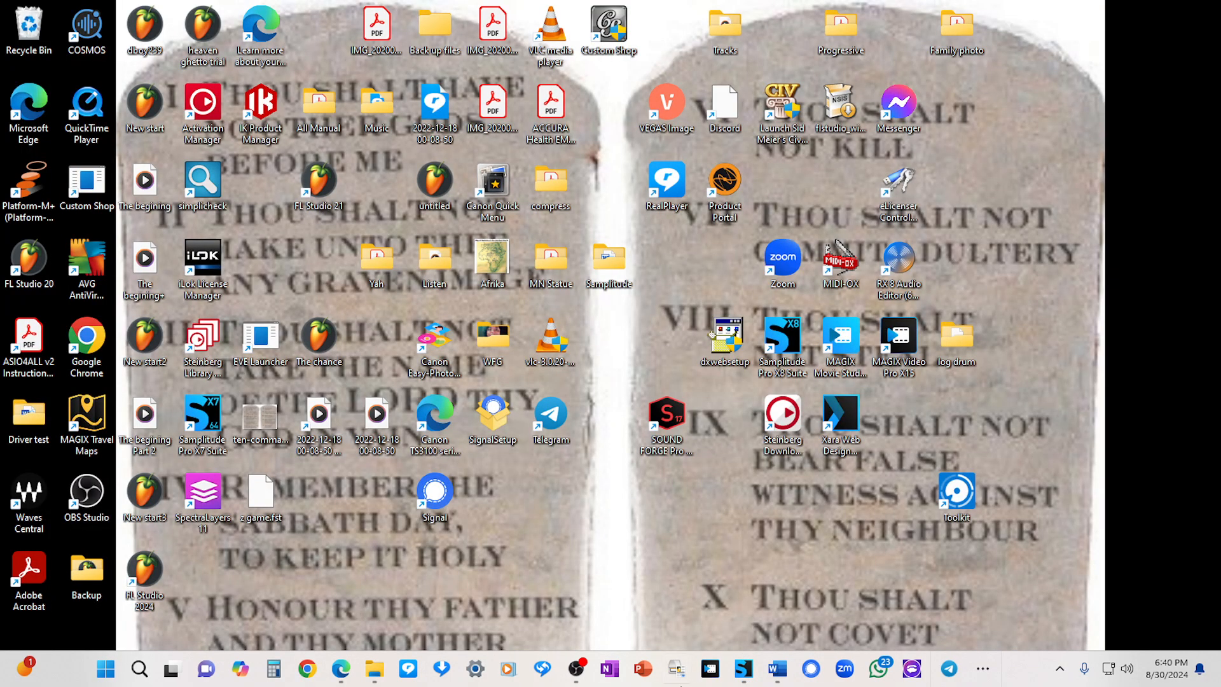
pyautogui.moveTo(576, 671)
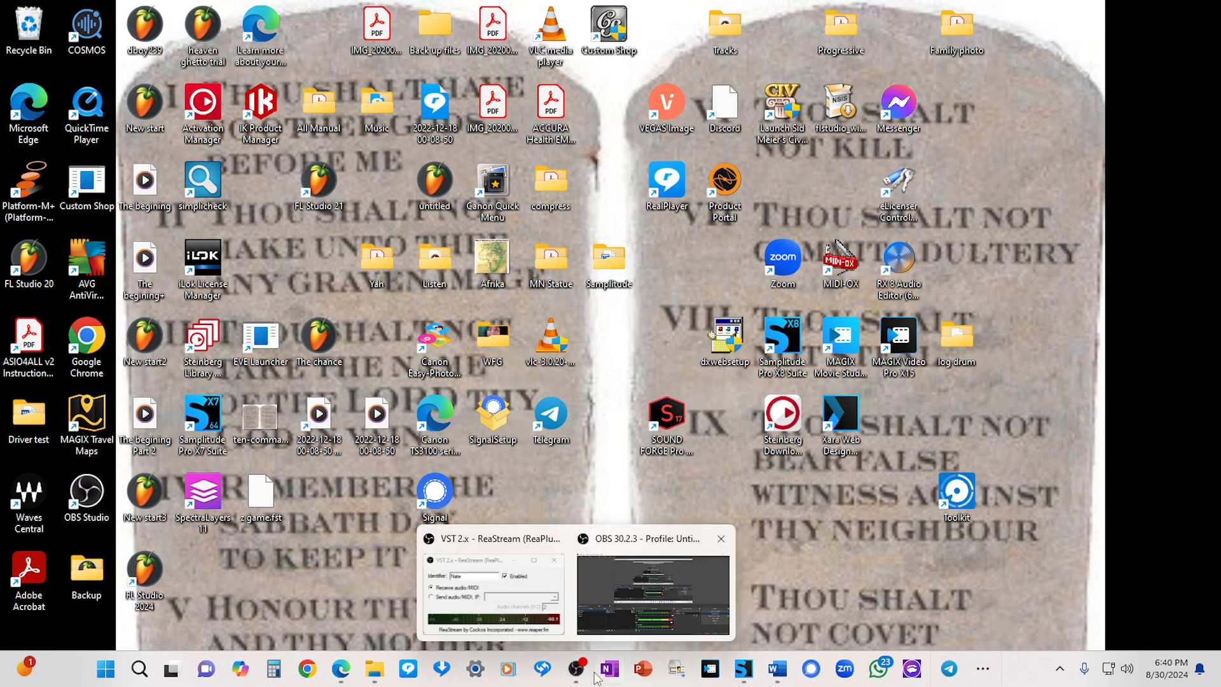
pyautogui.click(743, 668)
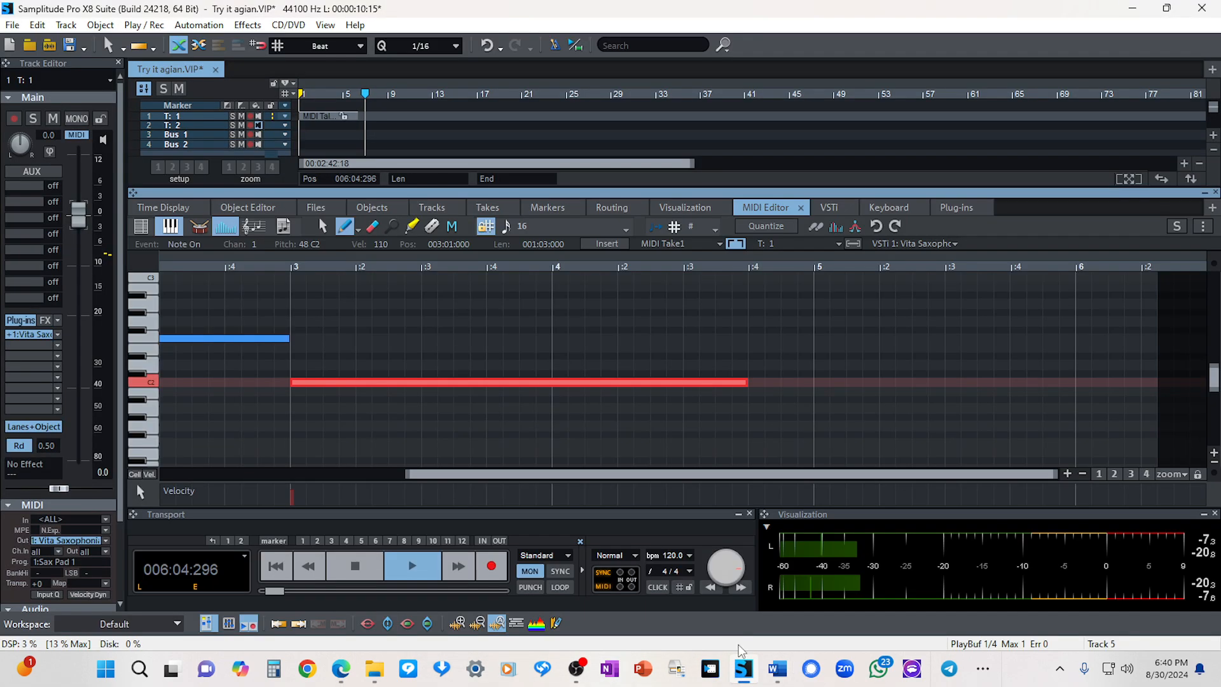
pyautogui.click(354, 566)
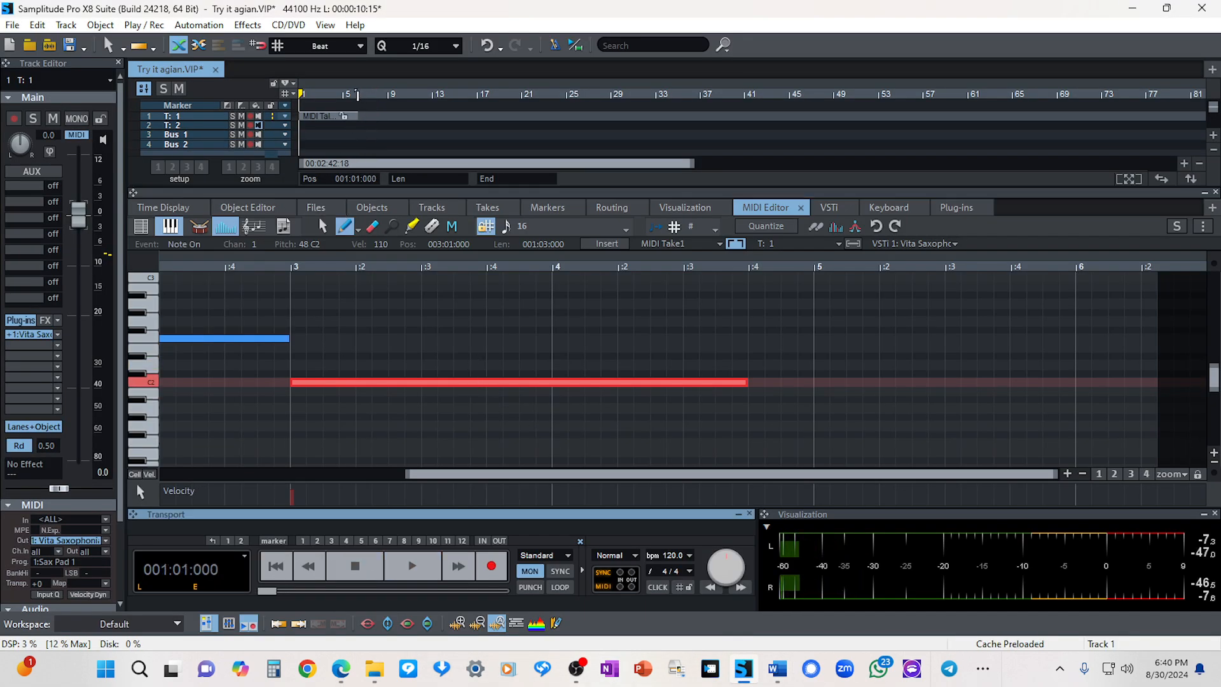
# Step: Select a range over the whole MIDI object across tracks 1 and 2, from 001:01:000 with length 005:01:240, and play it briefly
pyautogui.moveTo(358, 94); pyautogui.dragTo(284, 93)
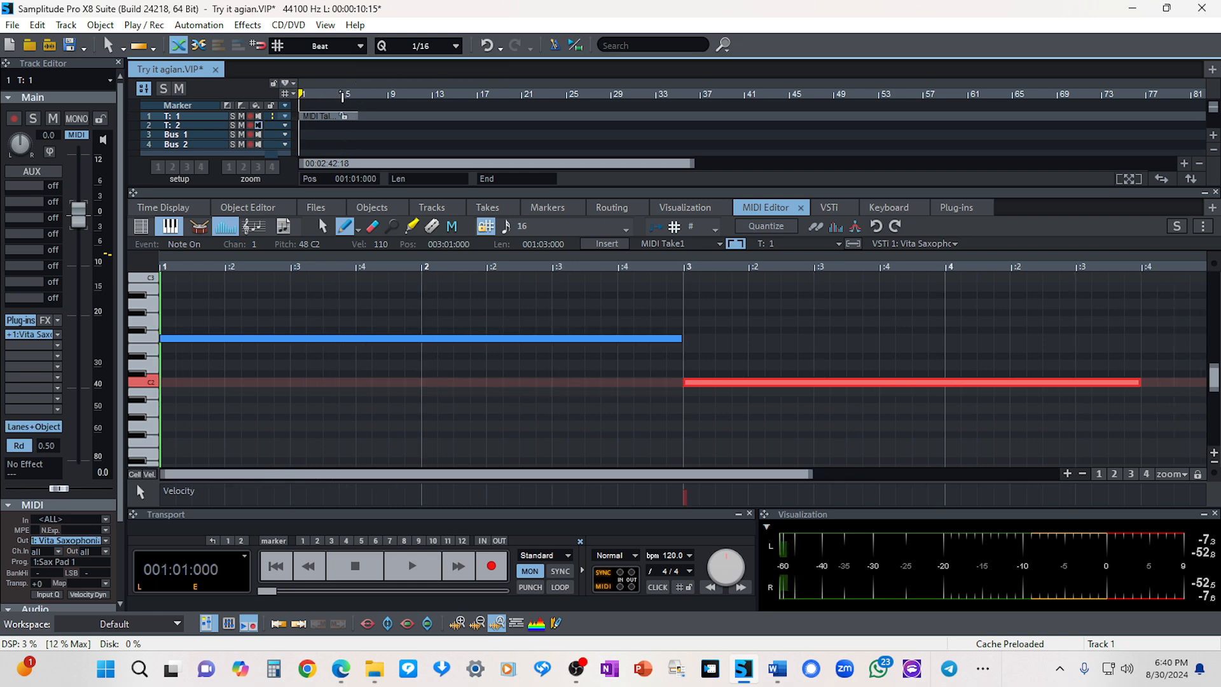
pyautogui.click(357, 94)
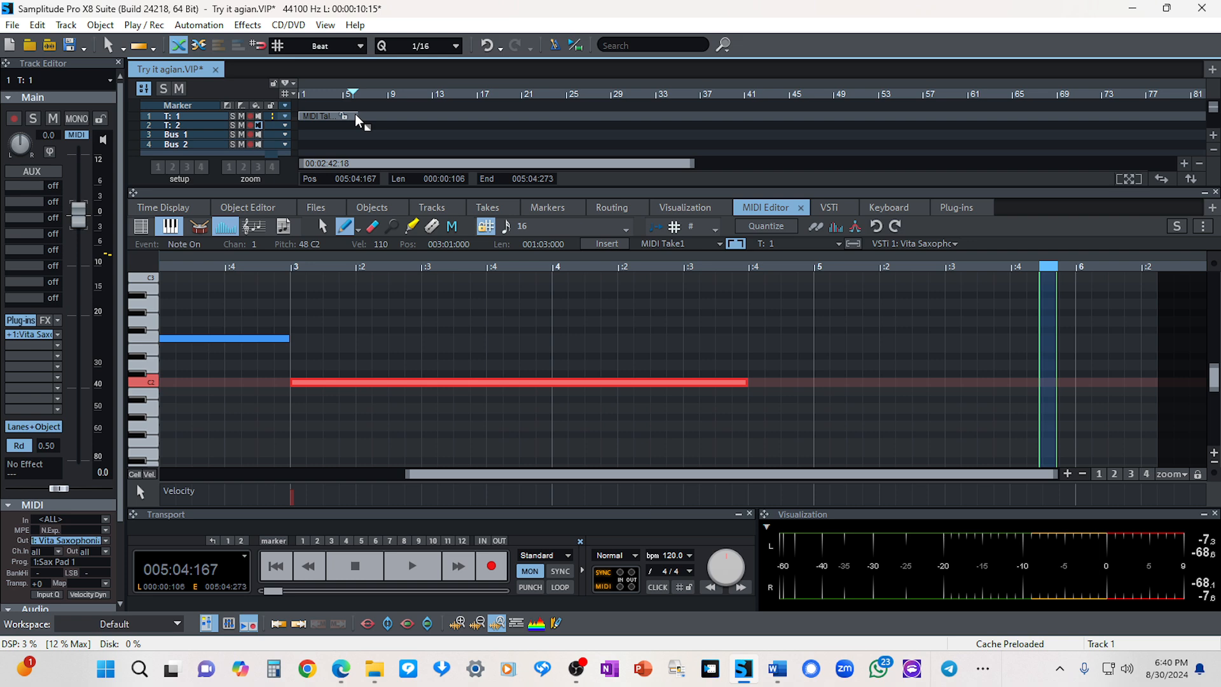
pyautogui.click(357, 118)
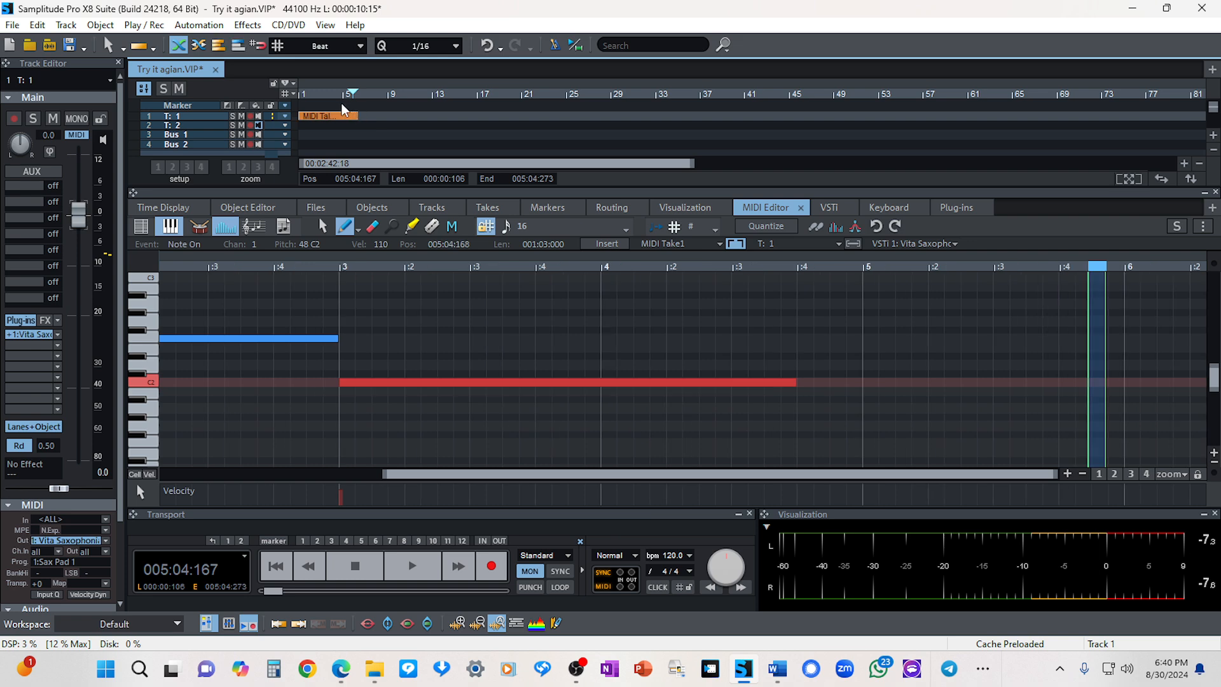
pyautogui.click(336, 102)
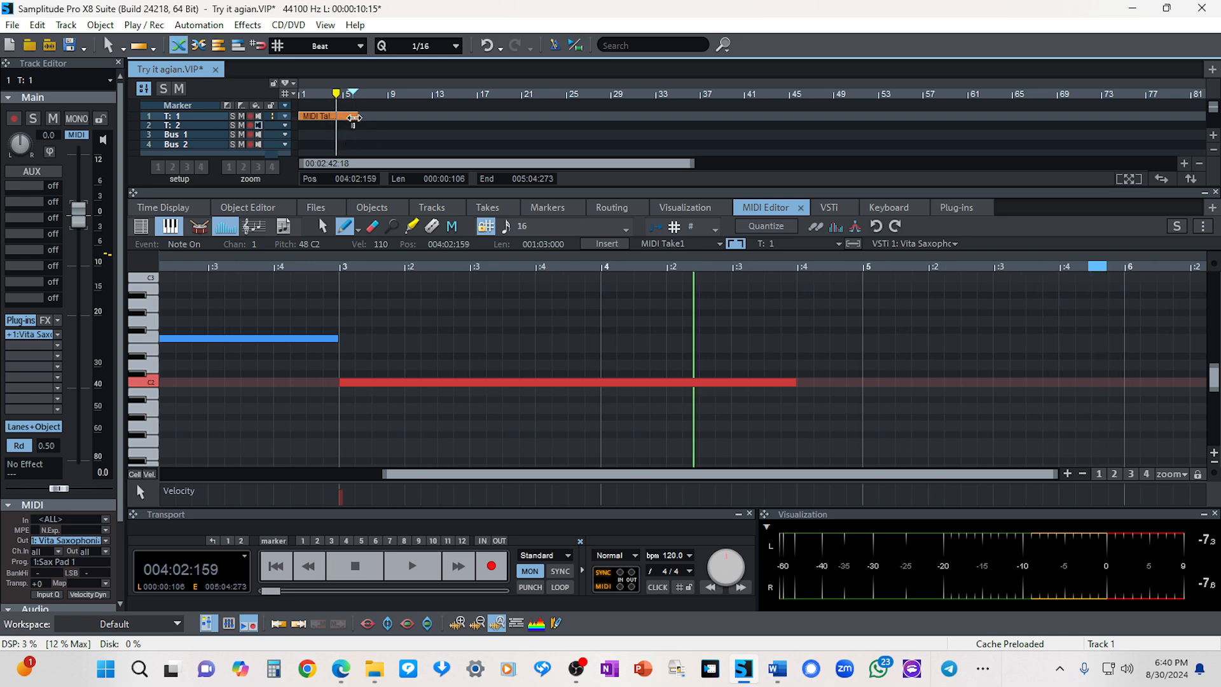
pyautogui.moveTo(676, 190); pyautogui.dragTo(676, 274)
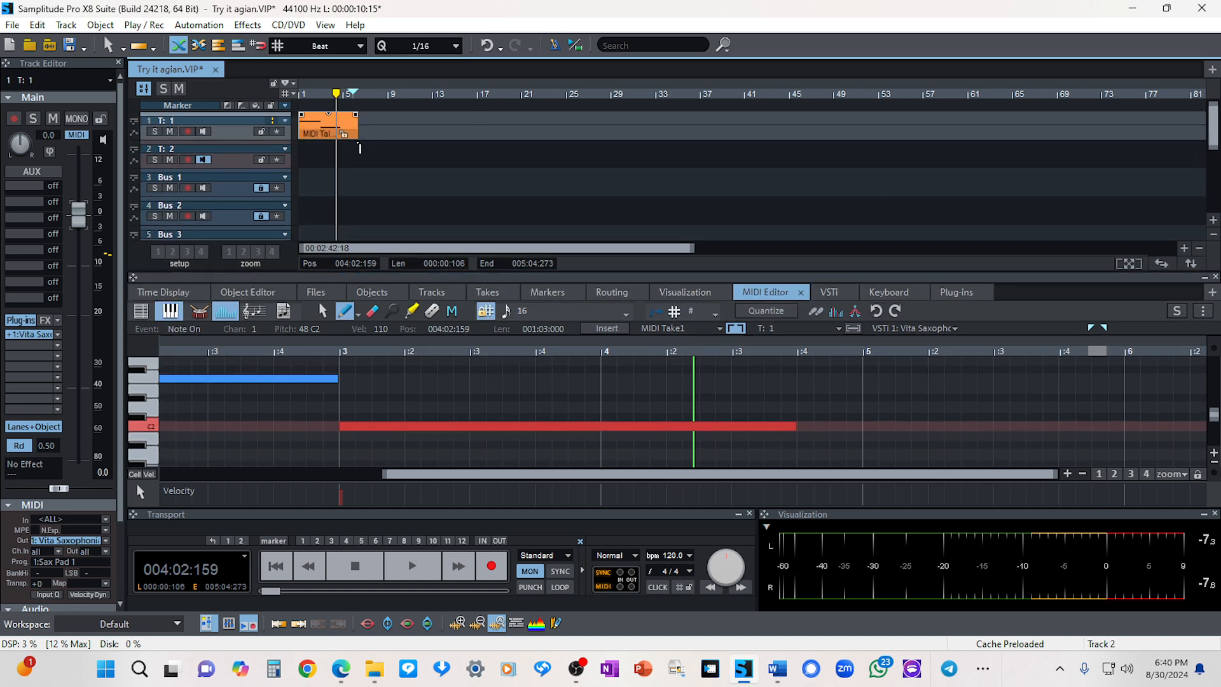
pyautogui.moveTo(358, 152); pyautogui.dragTo(292, 129)
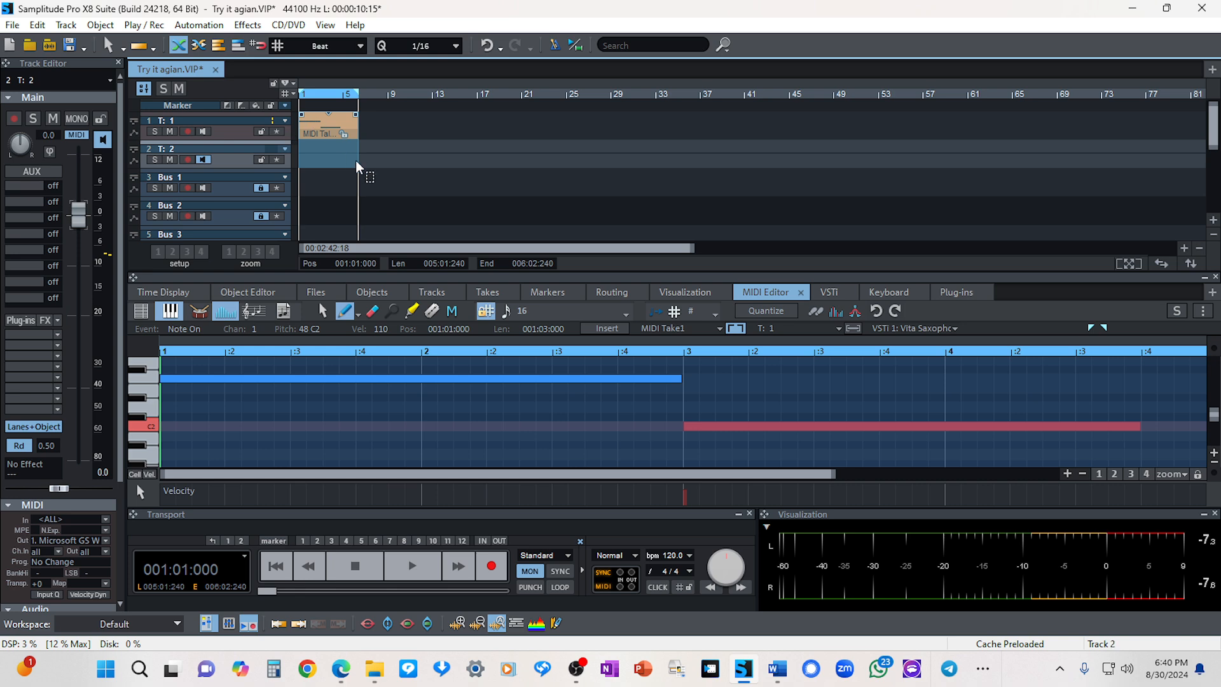
pyautogui.press('space')
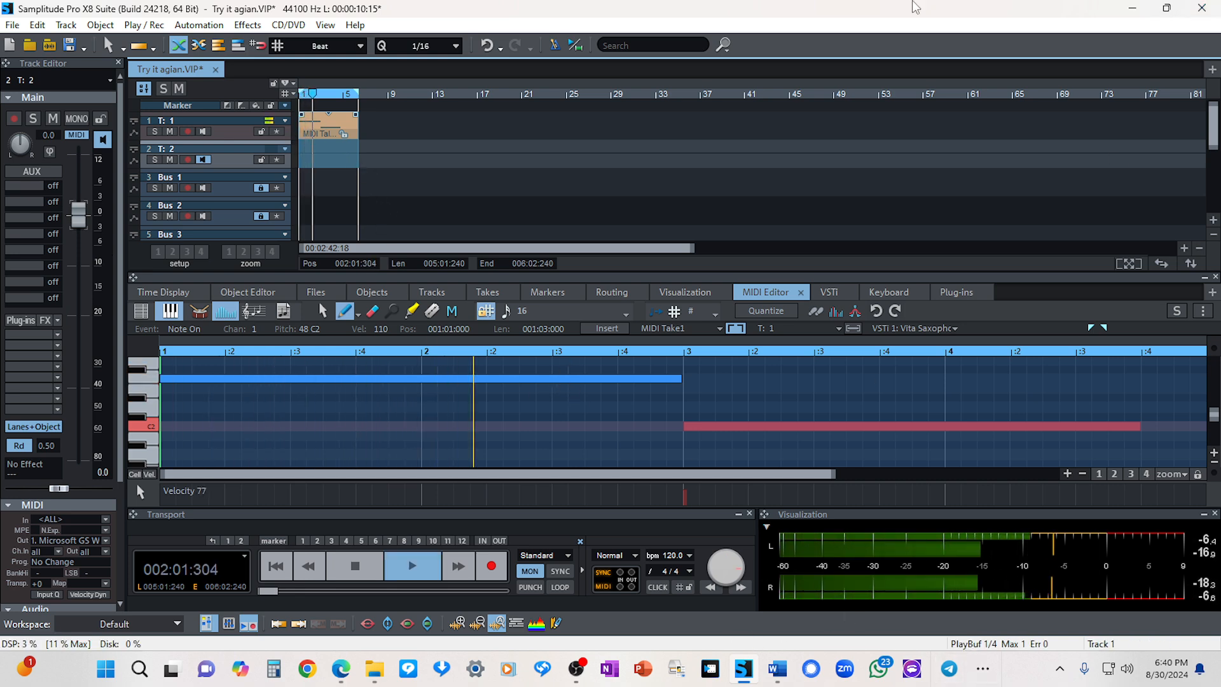
pyautogui.press('space')
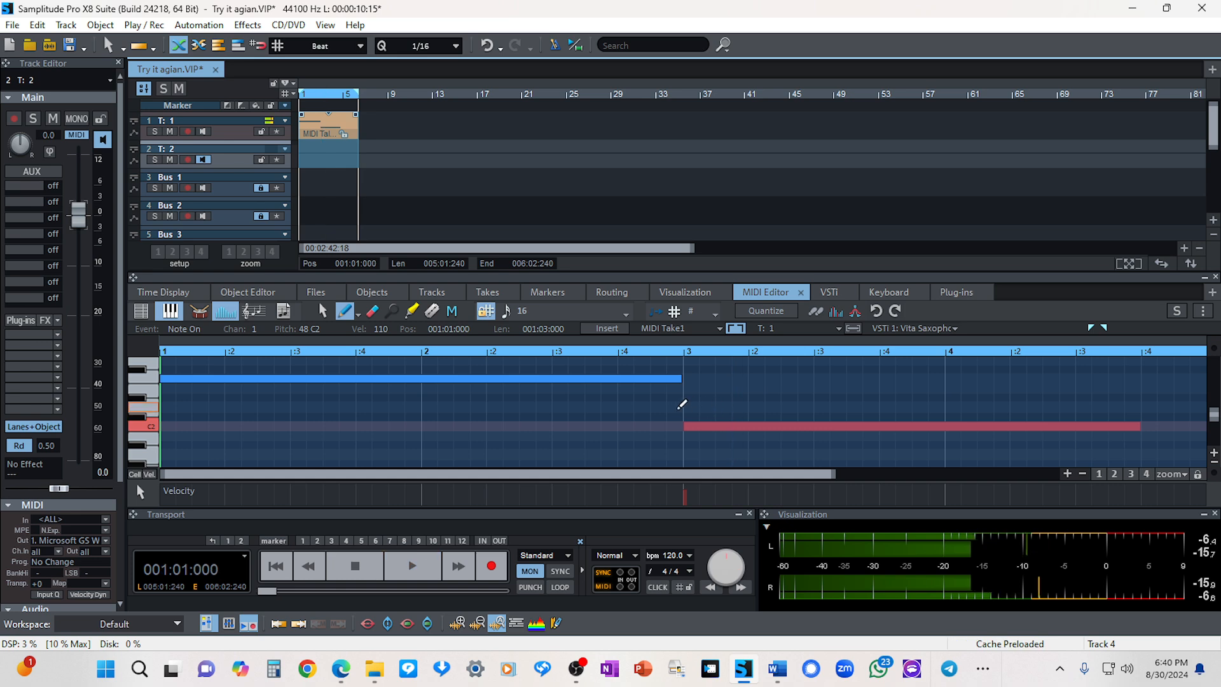
# Step: Raise the C2 note that starts at bar 3 to D2 in the MIDI Editor
pyautogui.click(695, 432)
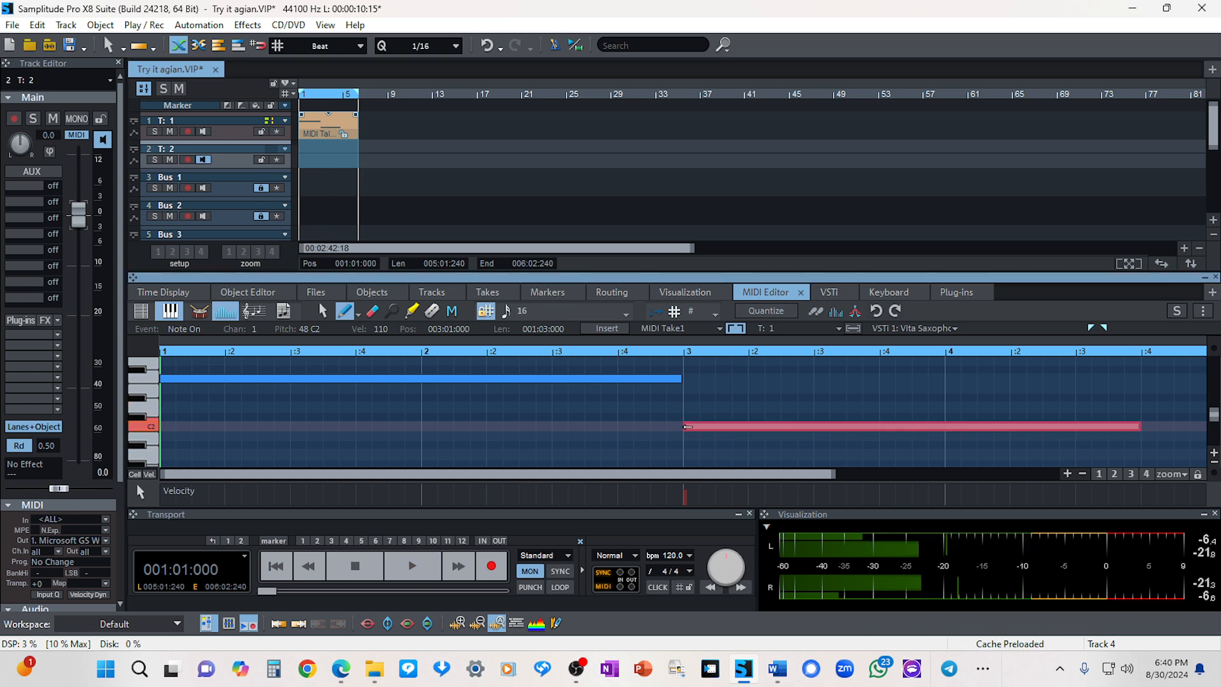
pyautogui.moveTo(700, 435); pyautogui.dragTo(701, 412)
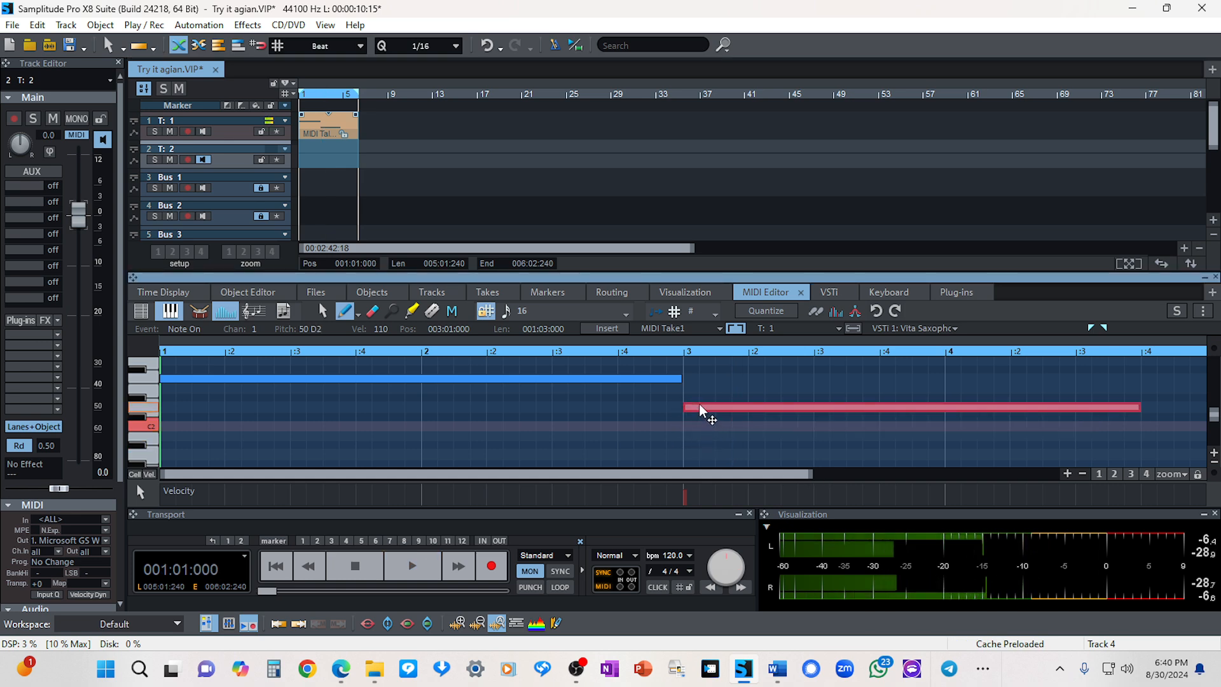
# Step: Play the edited notes briefly, and switch to OBS to check the Samplitude source in the audio mixer
pyautogui.press('space')
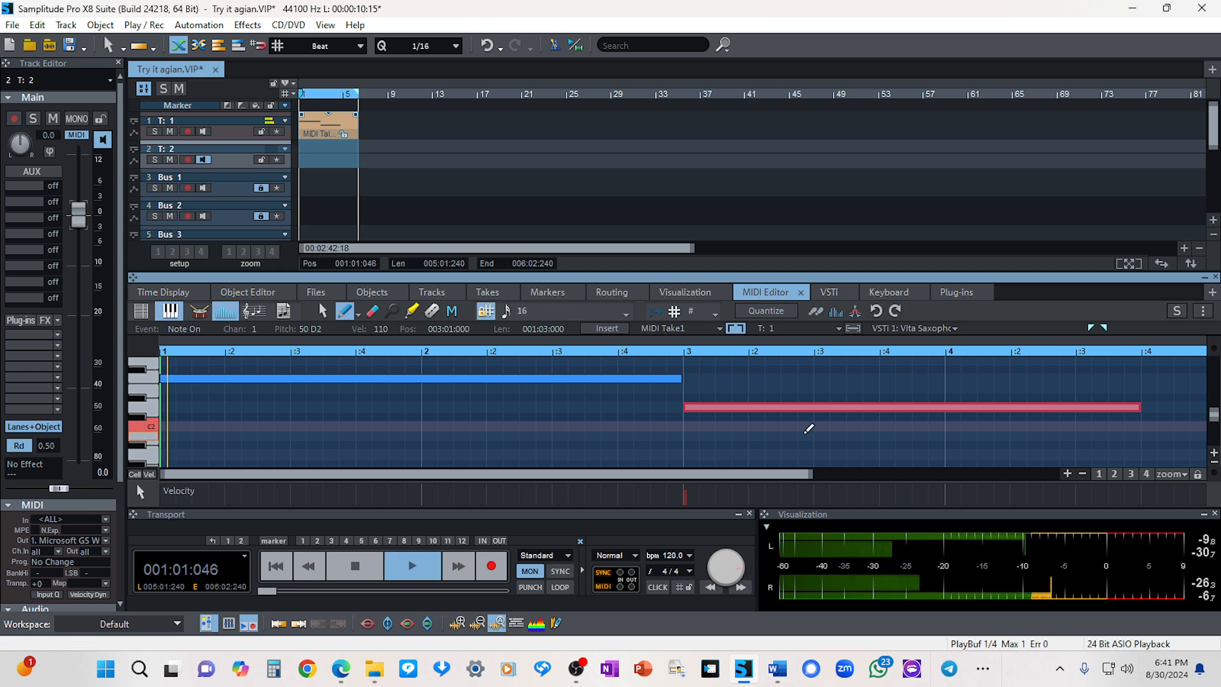
pyautogui.press('space')
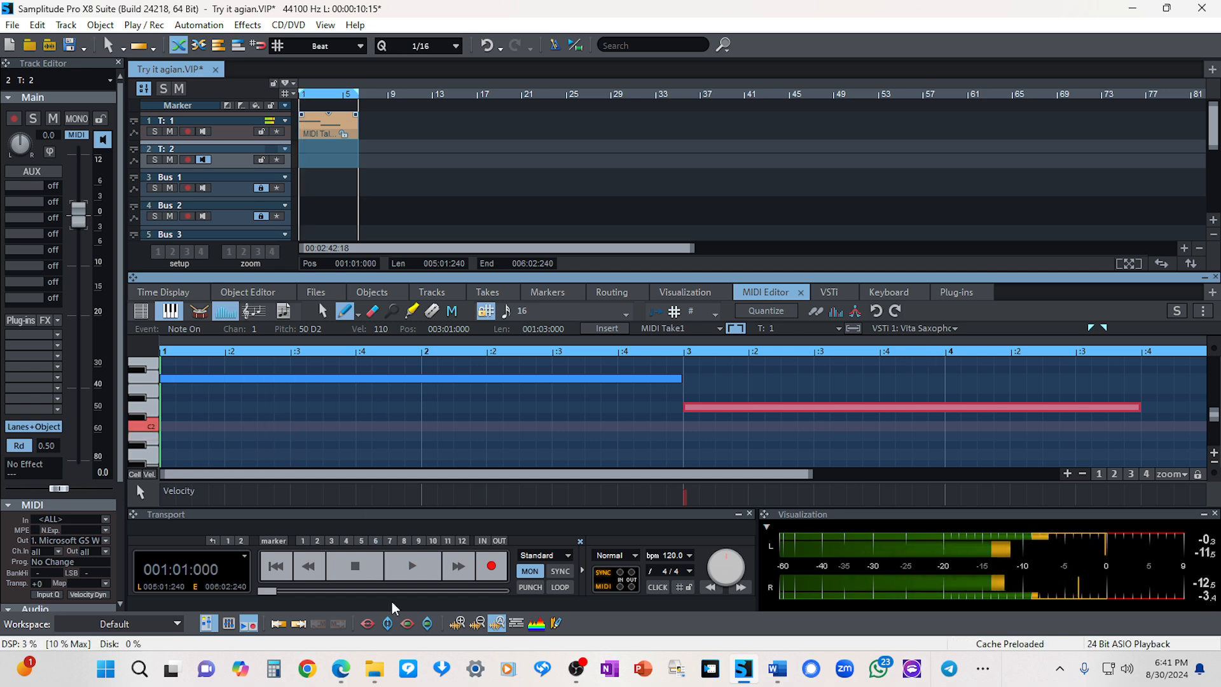
pyautogui.click(373, 567)
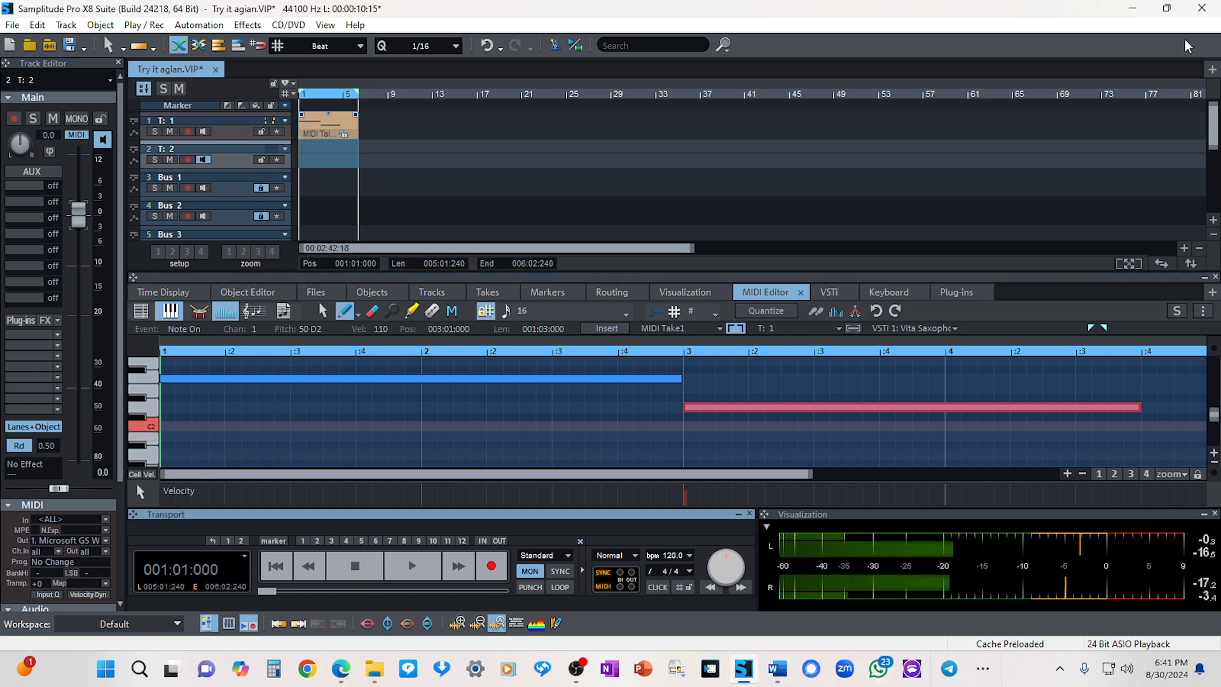
pyautogui.press('space')
pyautogui.click(1132, 8)
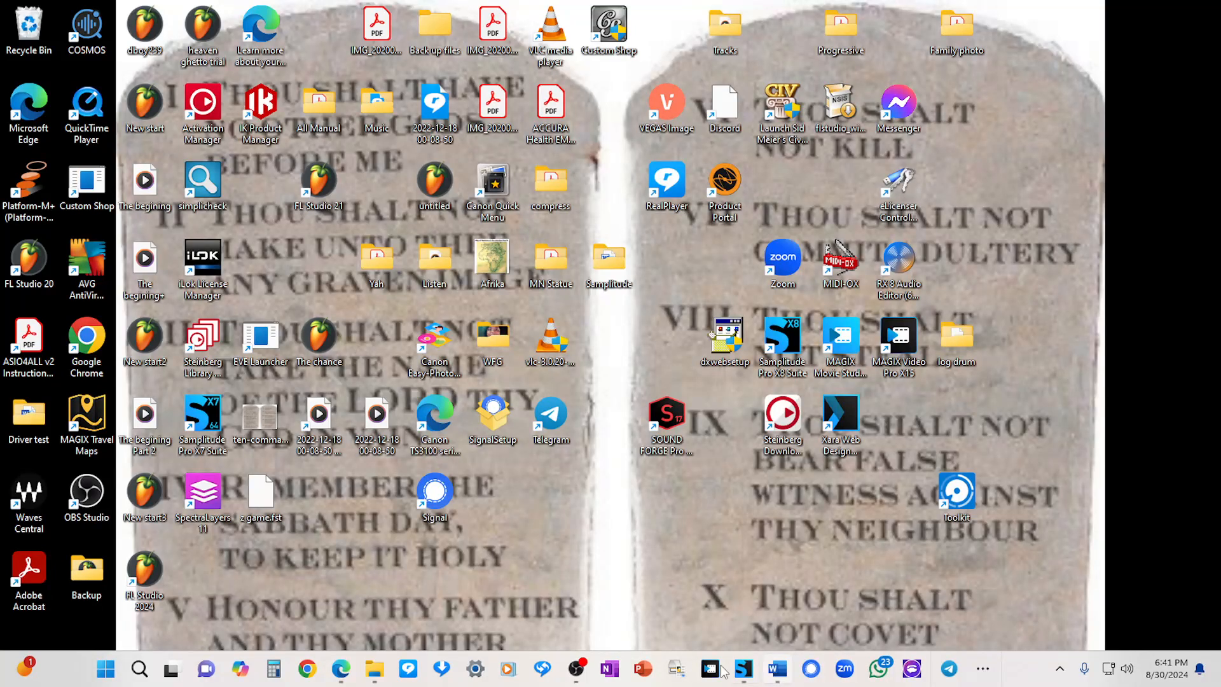
pyautogui.moveTo(580, 667)
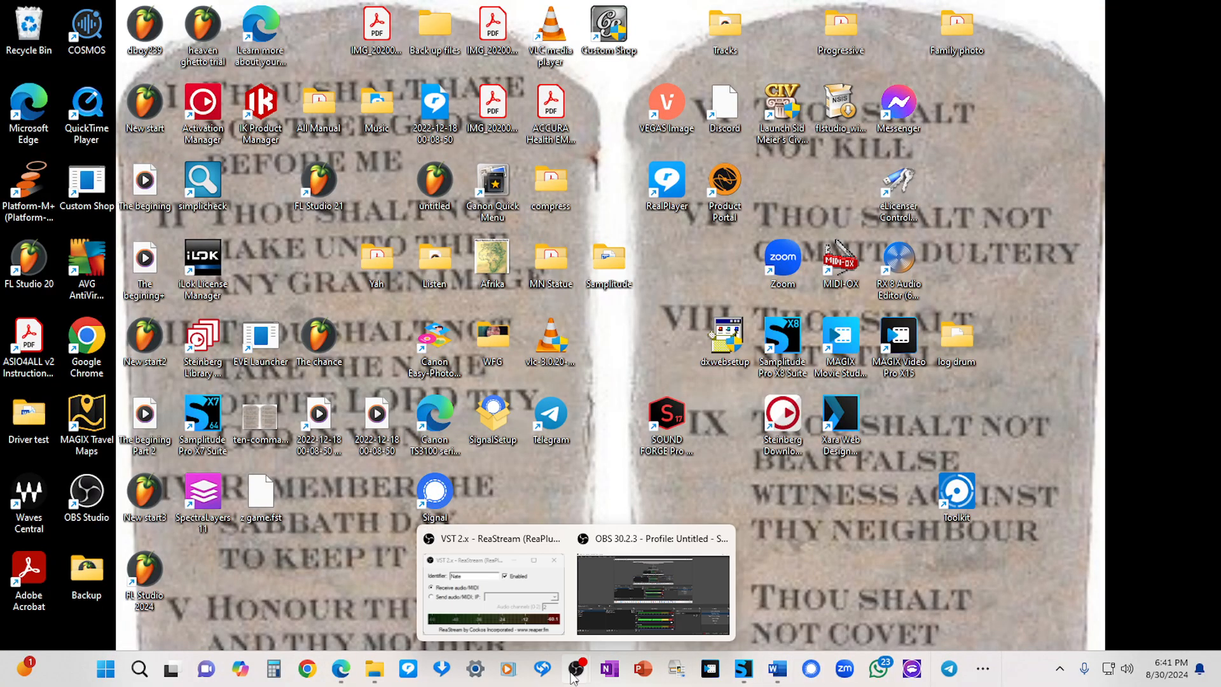
pyautogui.click(675, 596)
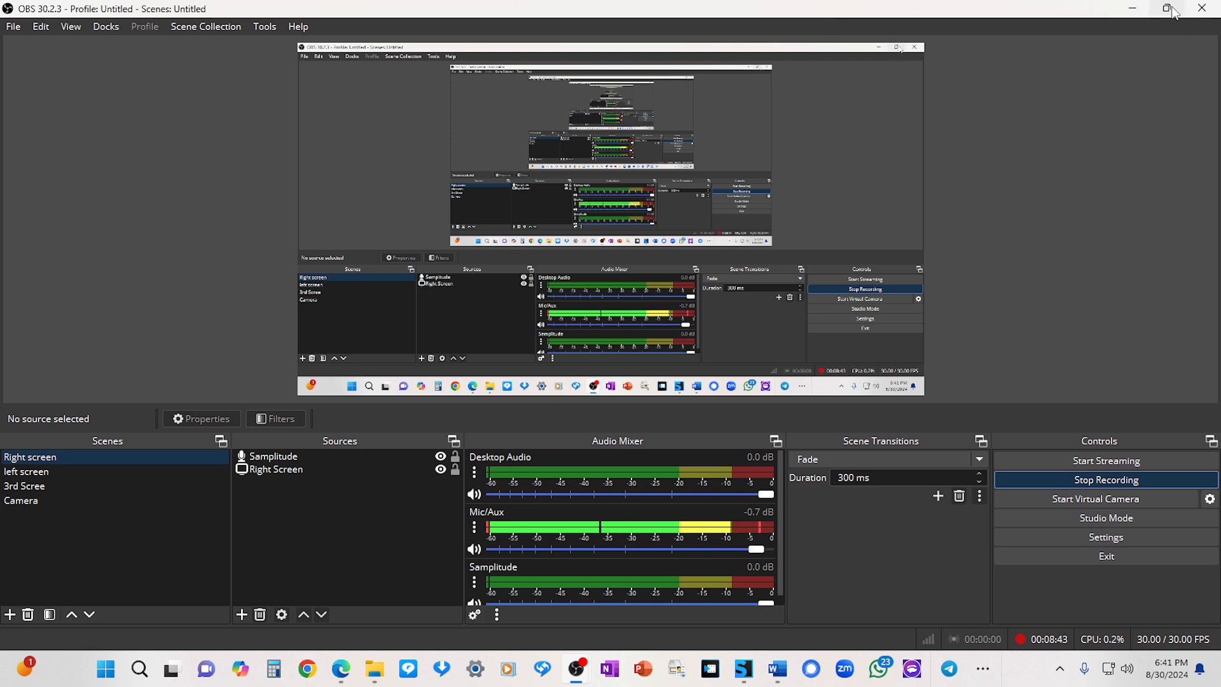
pyautogui.press('super+z')
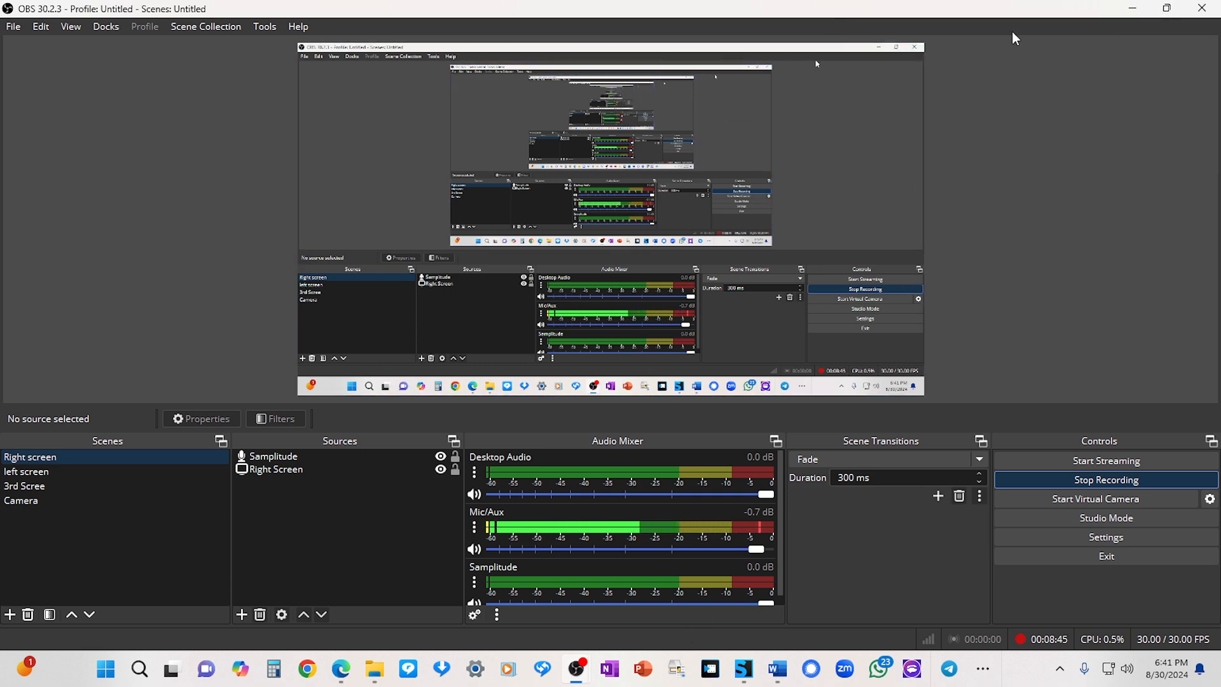
pyautogui.click(1130, 8)
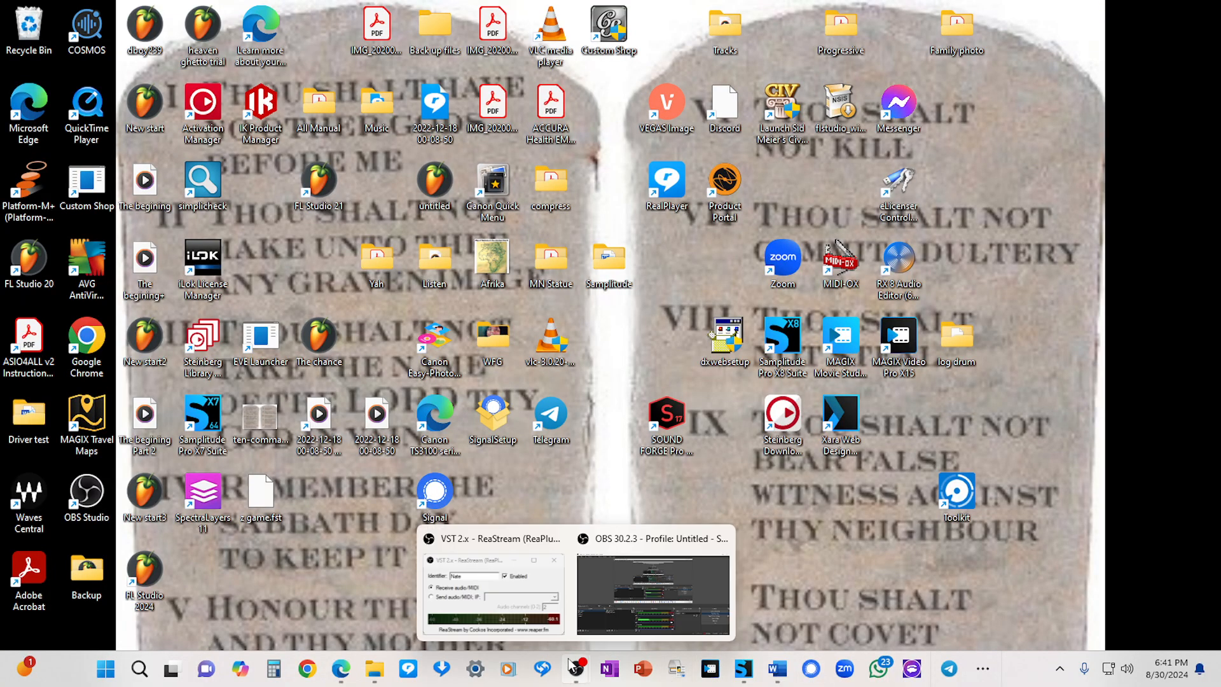
# Step: Bring up the ReaStream receiver window belonging to OBS, check its settings, and return to Samplitude
pyautogui.click(541, 572)
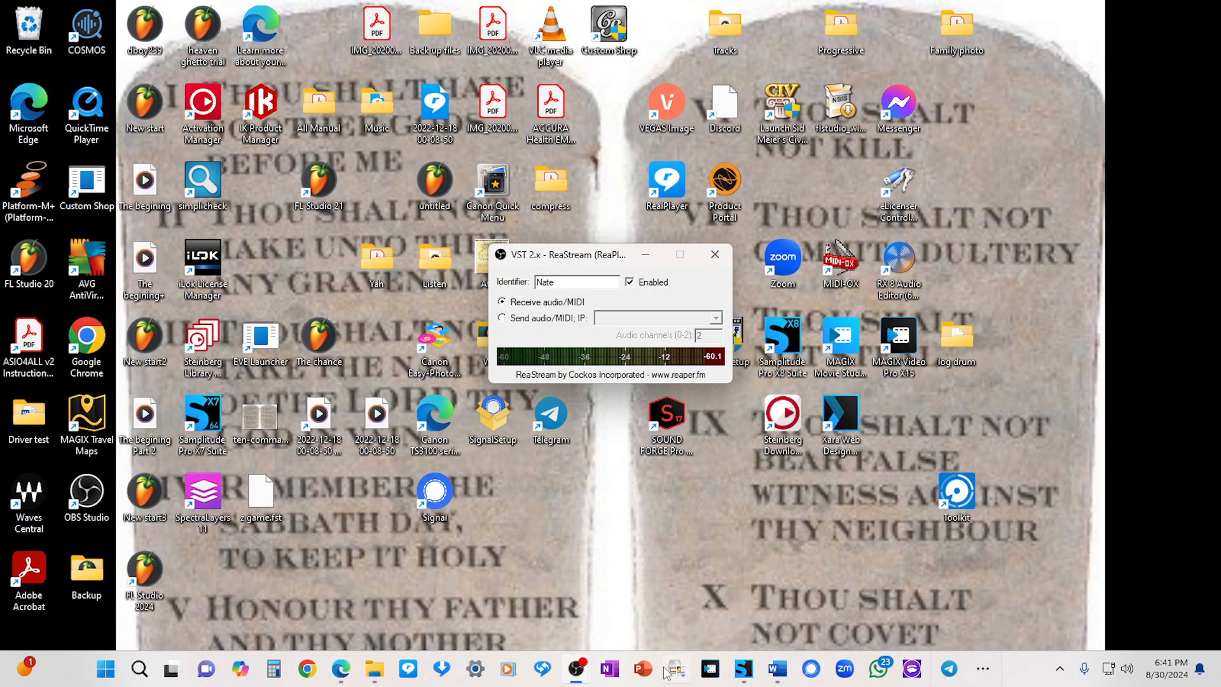
pyautogui.click(700, 642)
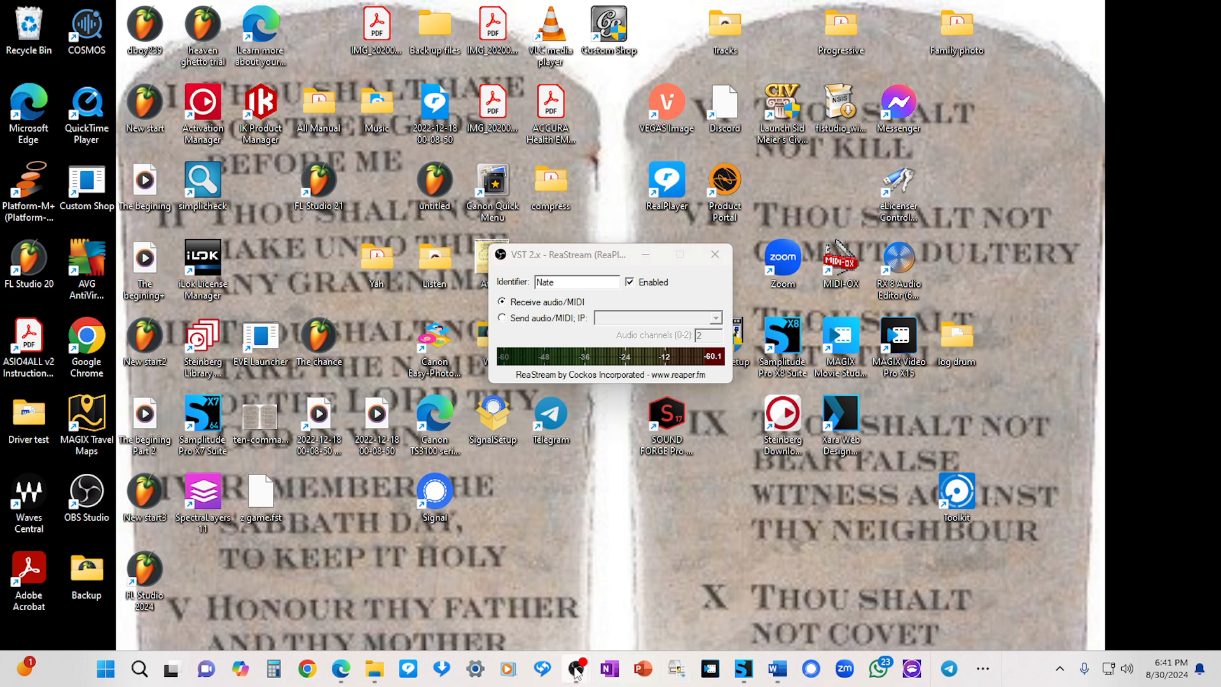
pyautogui.moveTo(575, 669)
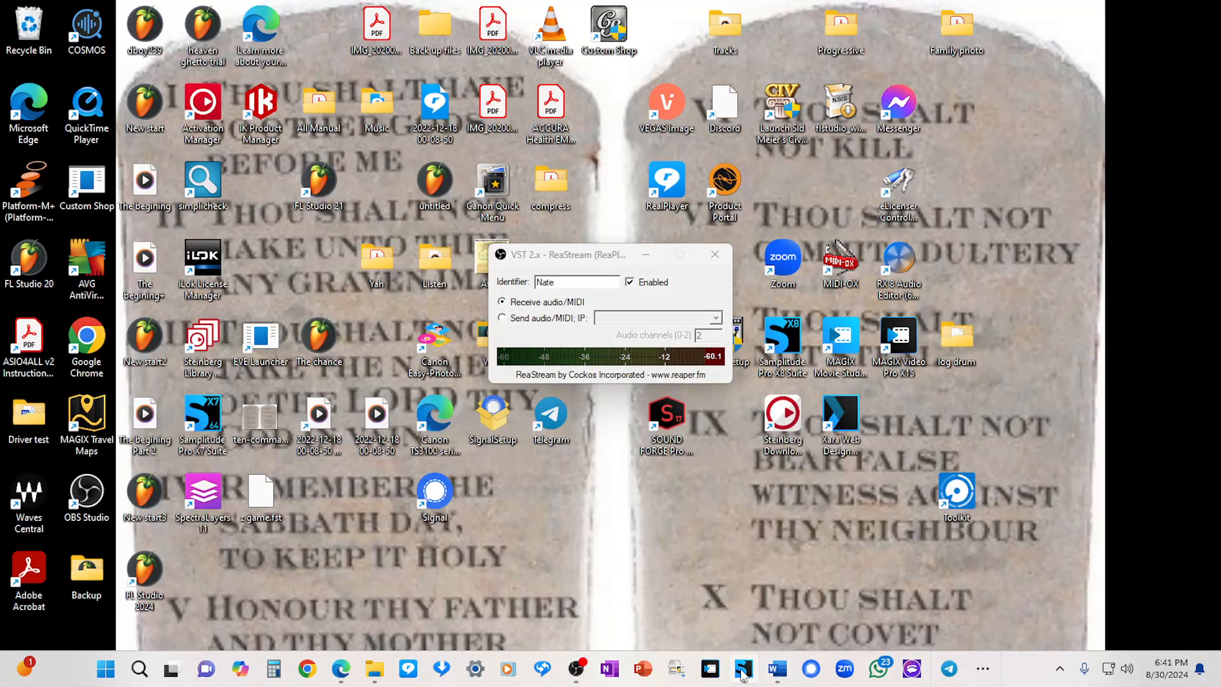
pyautogui.click(742, 669)
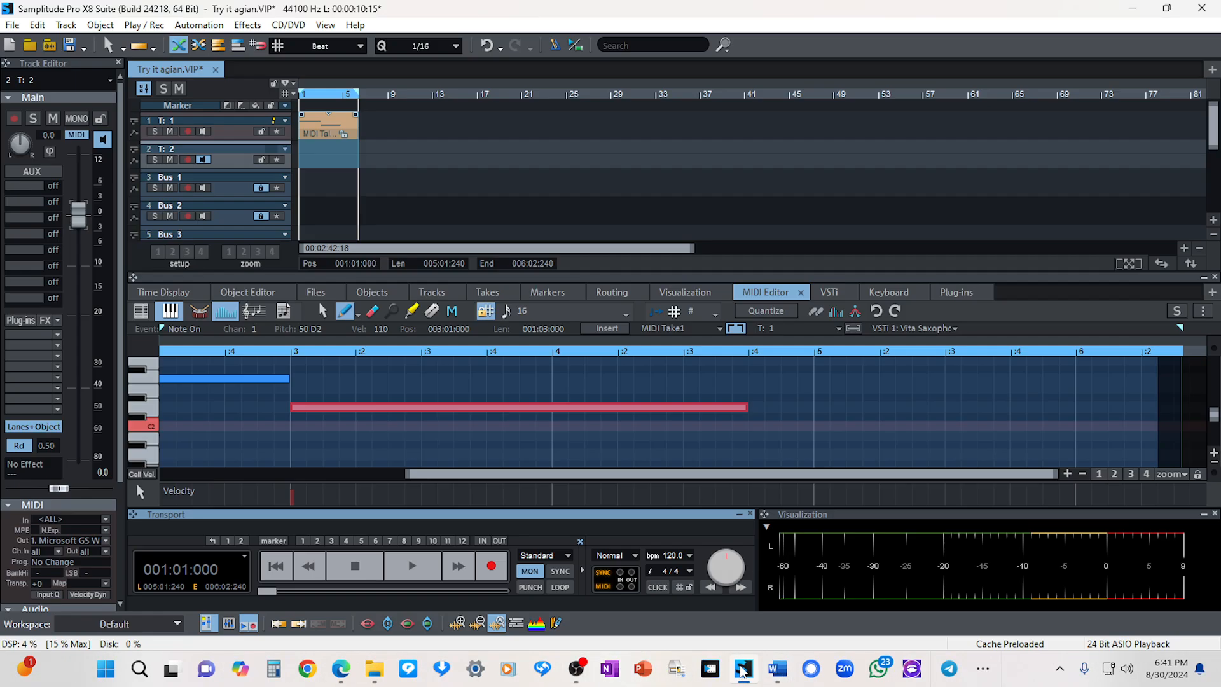
# Step: Set the master's ReaStream plug-in to send audio/MIDI to "* local broadcast" and close the mixer
pyautogui.press('m')
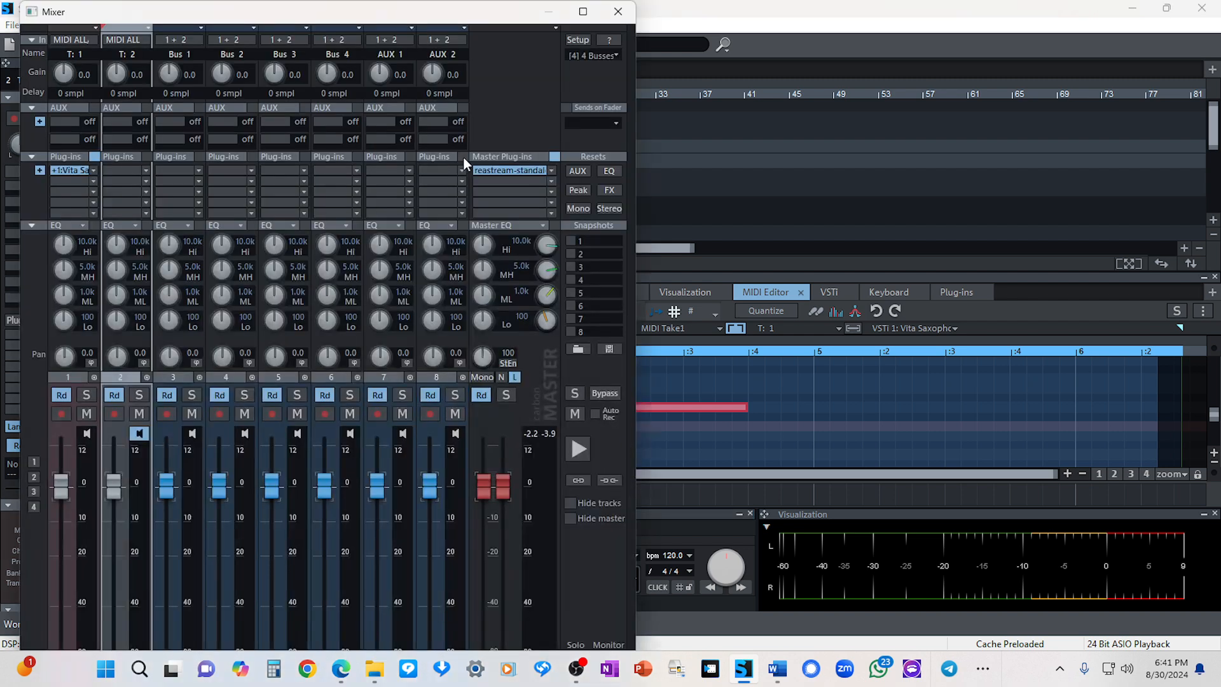
pyautogui.click(529, 168)
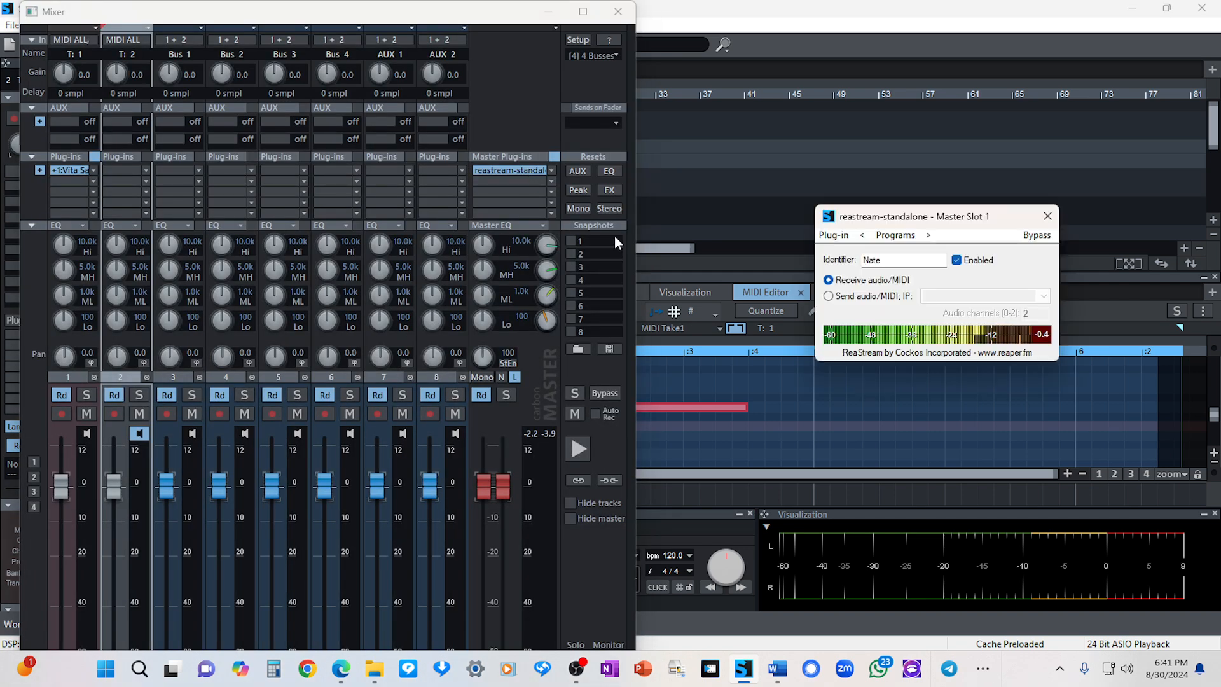
pyautogui.click(829, 296)
pyautogui.click(1043, 296)
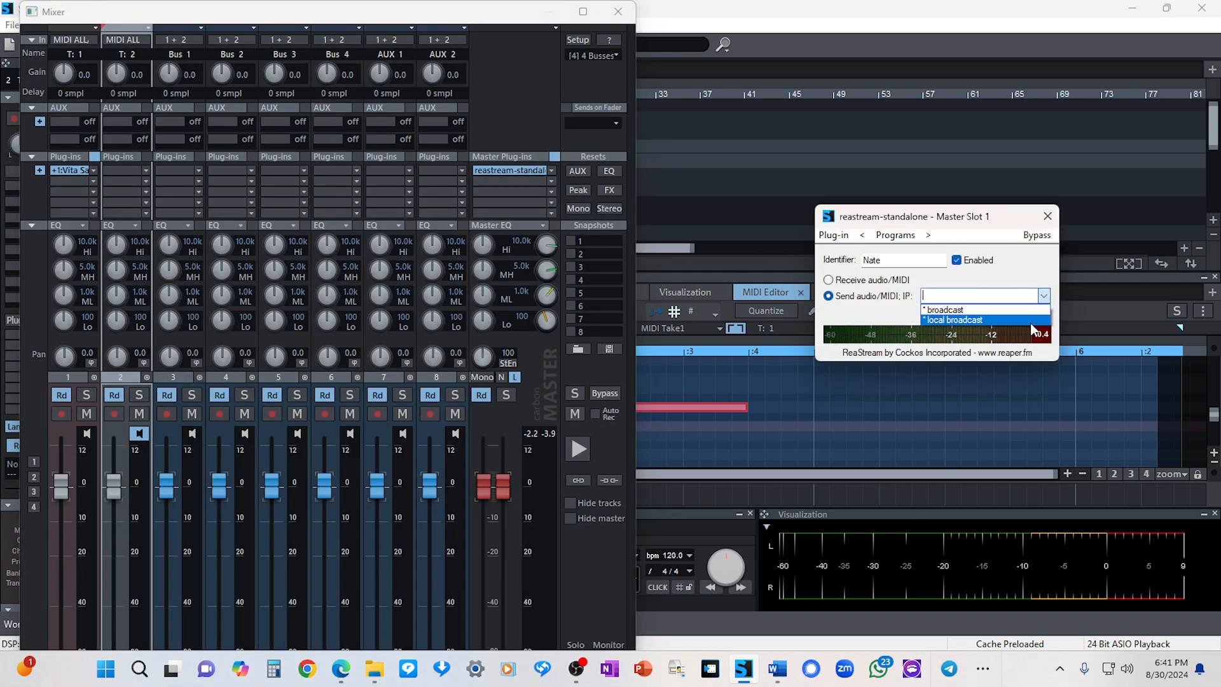
pyautogui.click(1024, 320)
pyautogui.click(1048, 216)
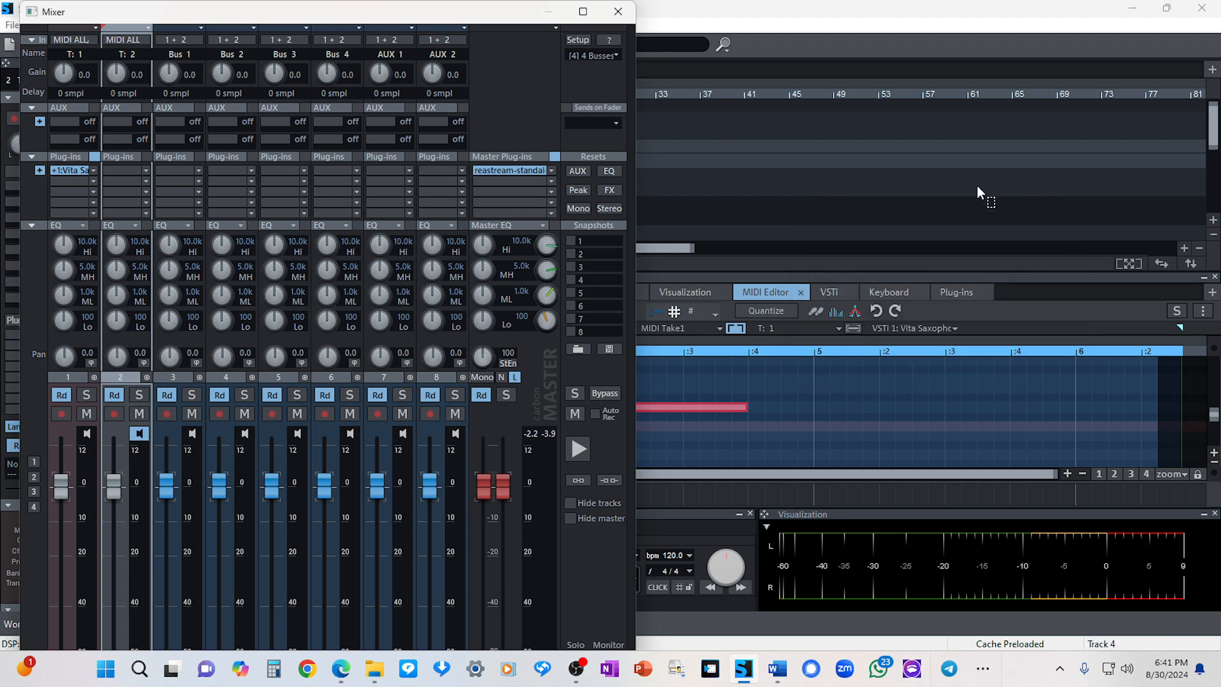
pyautogui.click(617, 11)
# Step: Play the notes and check the signal in the ReaStream receiver and on the Samplitude channel of the OBS audio mixer
pyautogui.press('space')
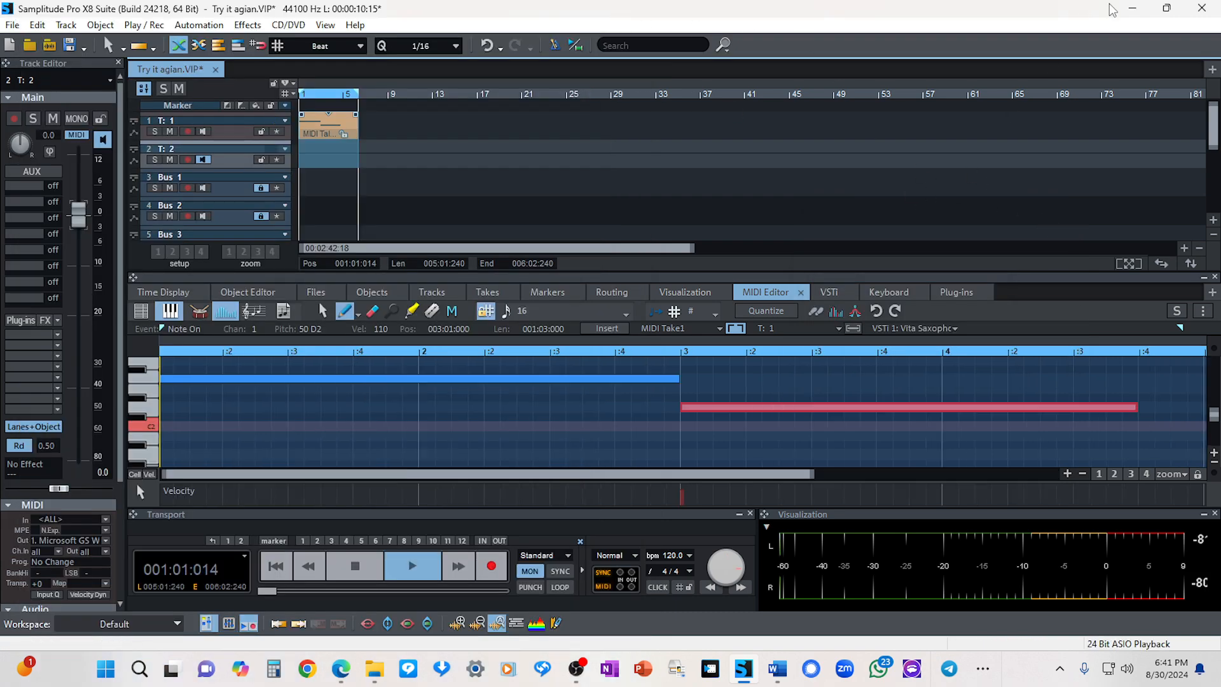
pyautogui.click(1131, 9)
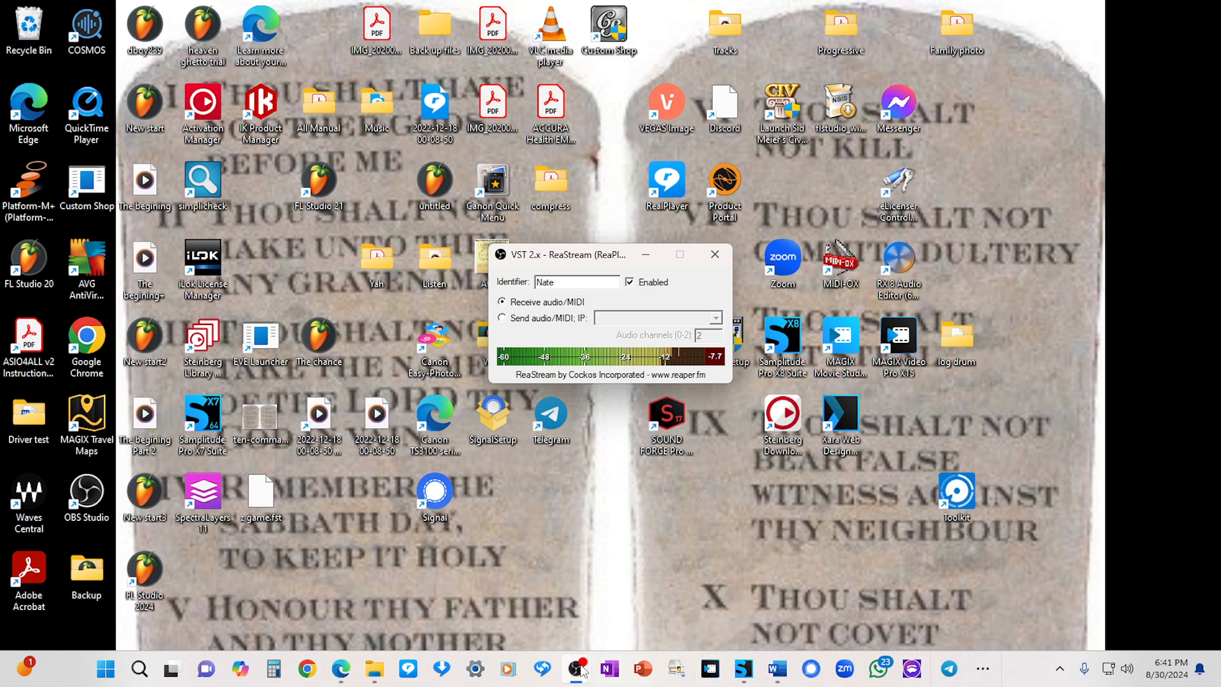
pyautogui.moveTo(576, 668)
pyautogui.click(623, 592)
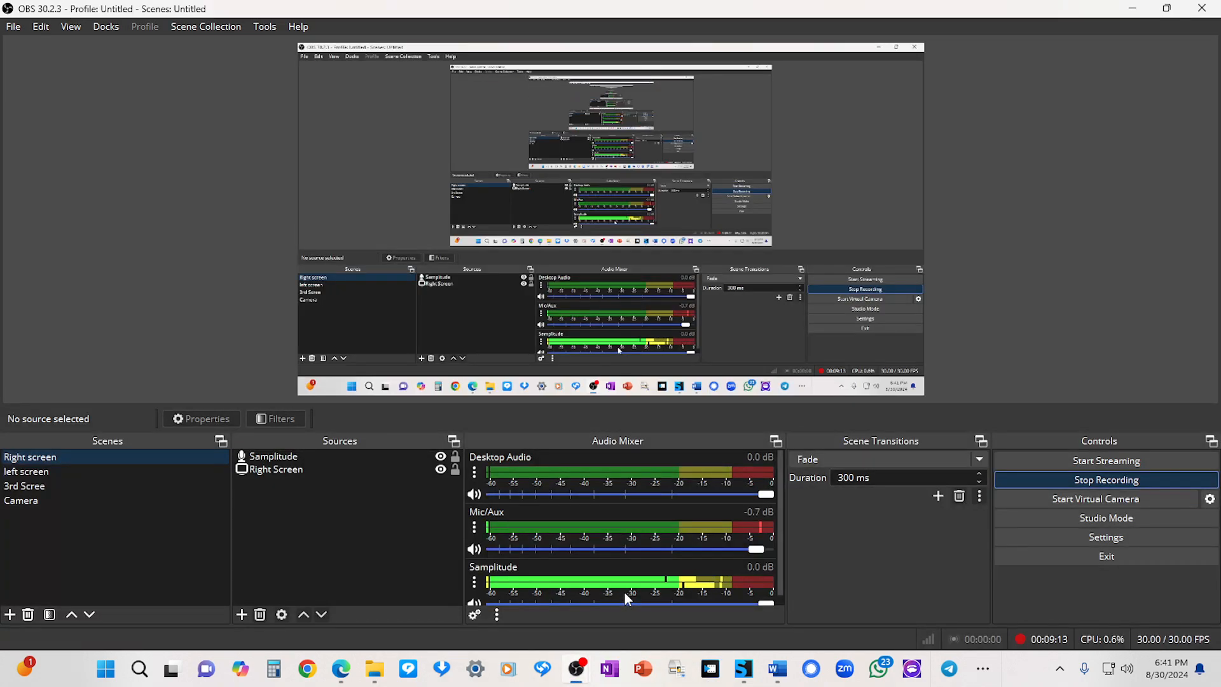
pyautogui.click(1131, 9)
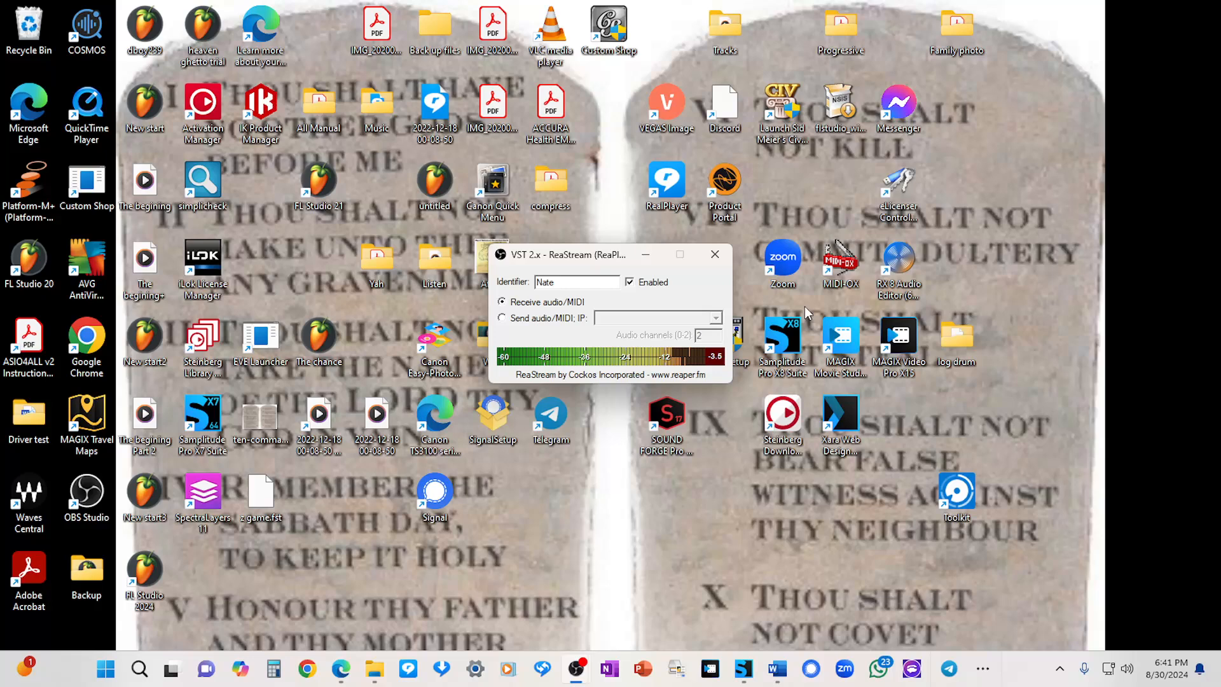
# Step: Return to Samplitude and zoom the MIDI Editor out so bars 1 to 6 fit in the view
pyautogui.moveTo(576, 668)
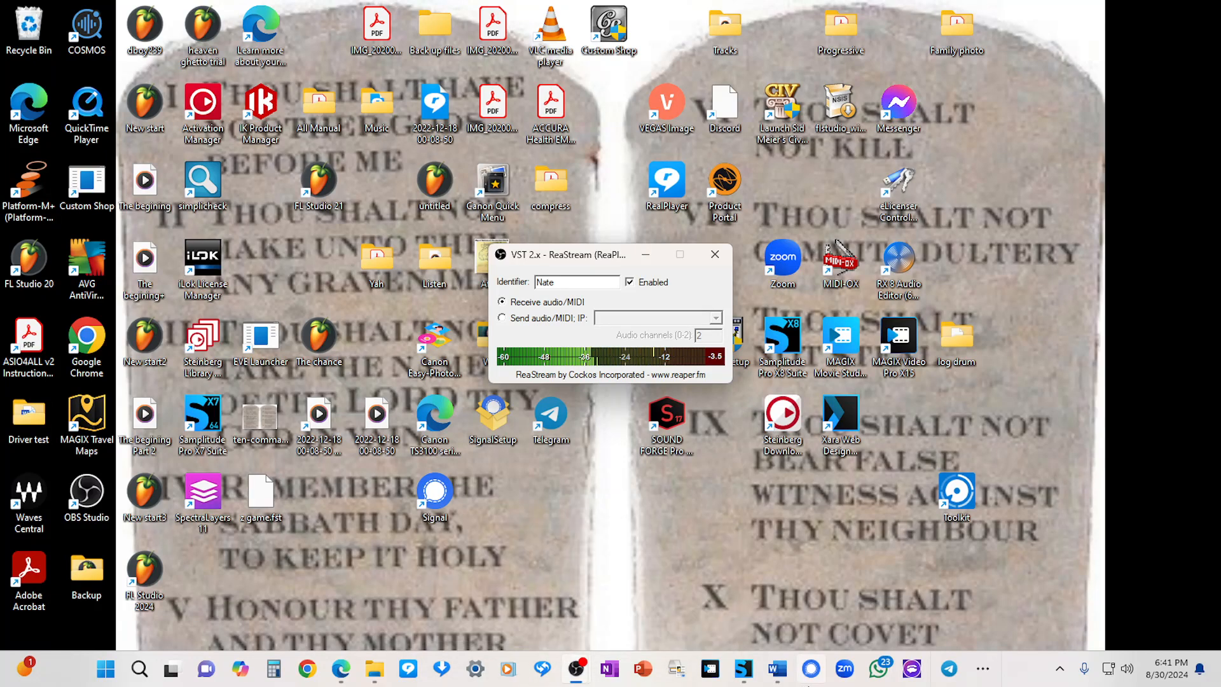
pyautogui.moveTo(777, 668)
pyautogui.click(734, 636)
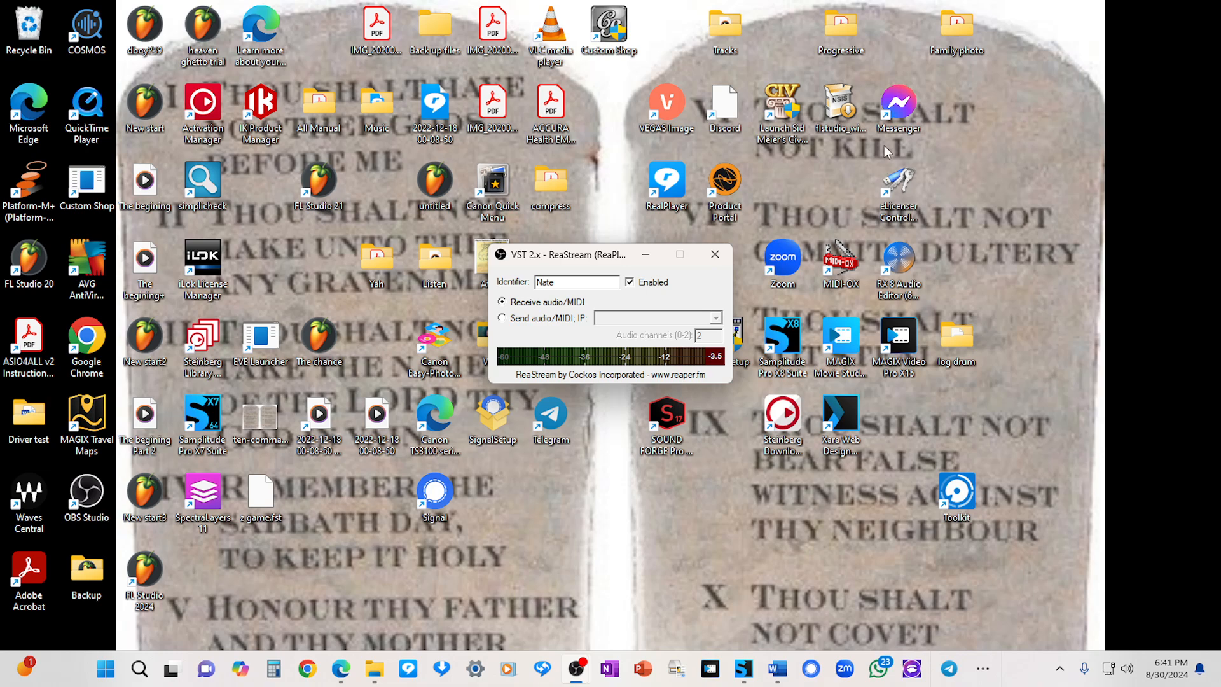
pyautogui.moveTo(744, 668)
pyautogui.click(741, 590)
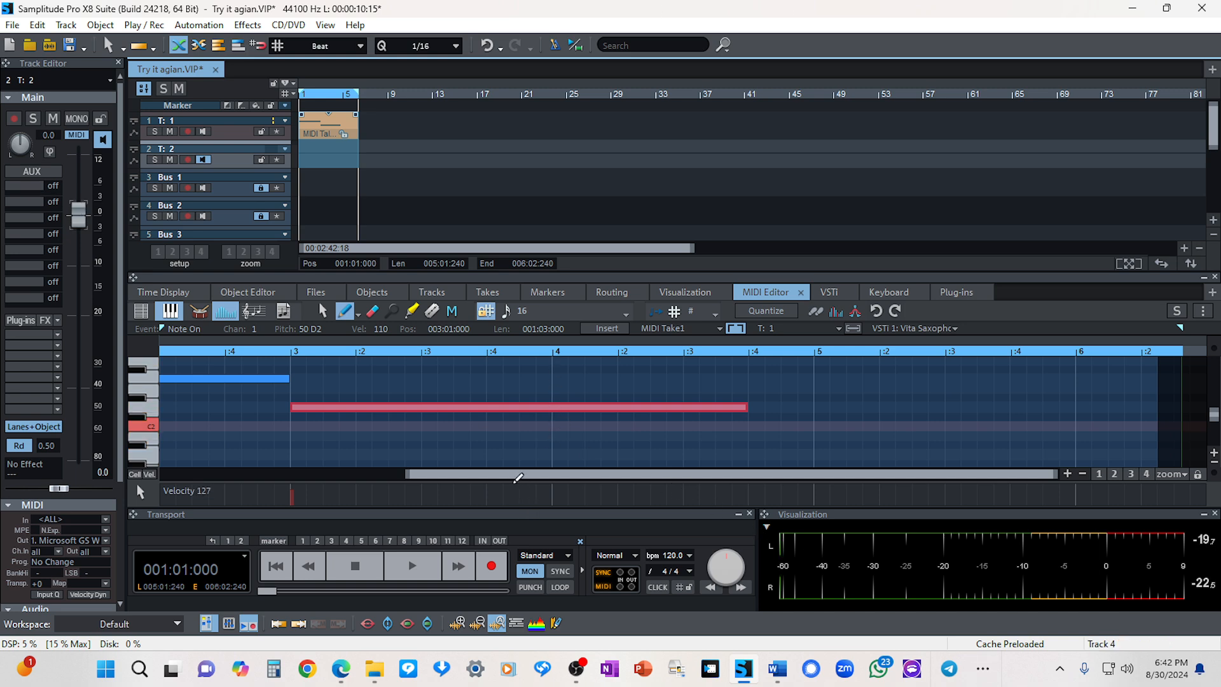
pyautogui.moveTo(501, 475); pyautogui.dragTo(243, 493)
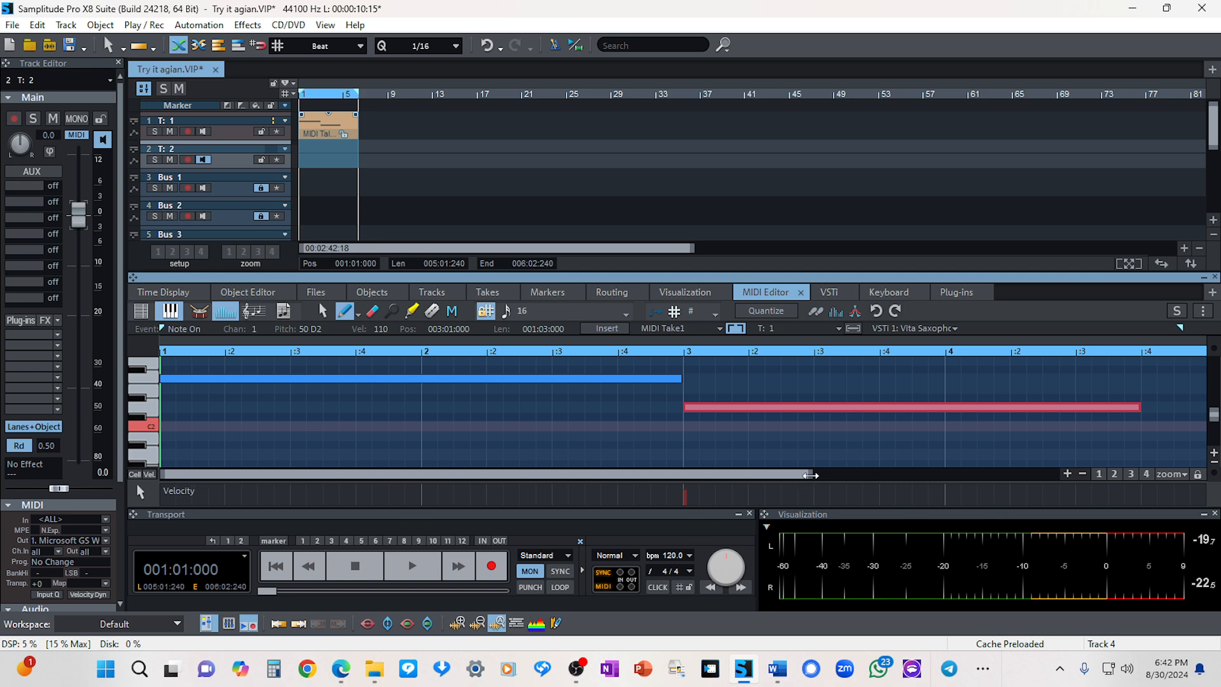
pyautogui.moveTo(810, 475); pyautogui.dragTo(1018, 475)
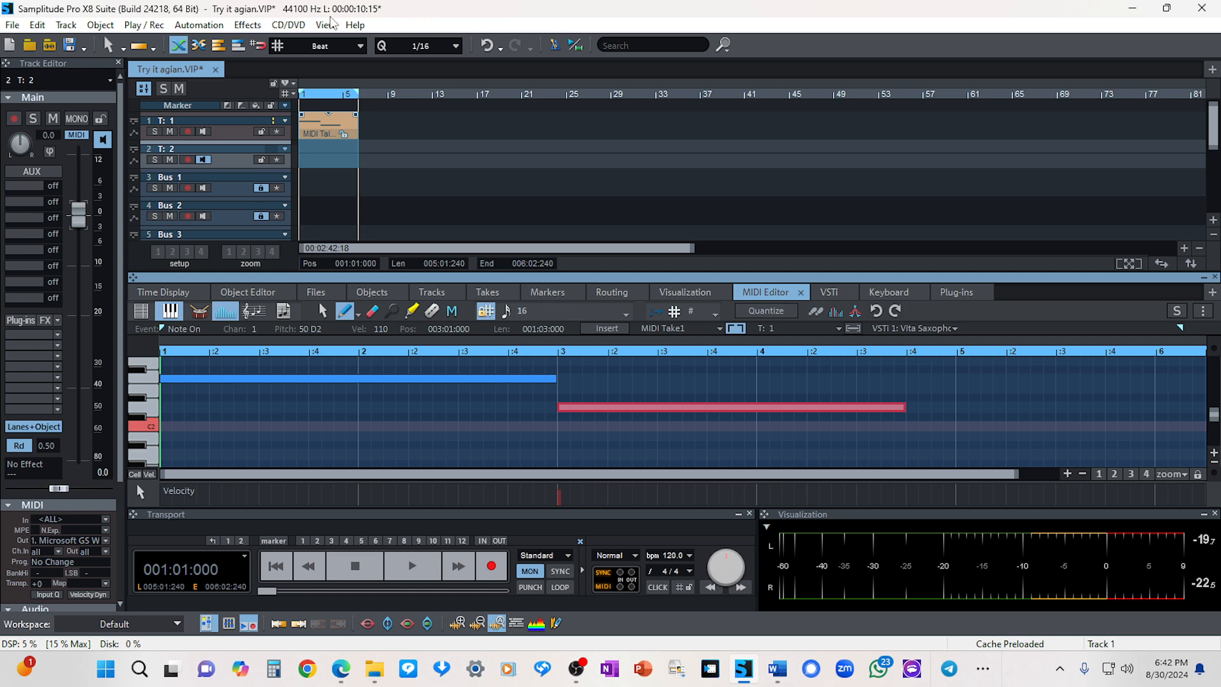
# Step: Open the Samplitude manual from the program's help resources, glance at it, and minimize it
pyautogui.click(355, 24)
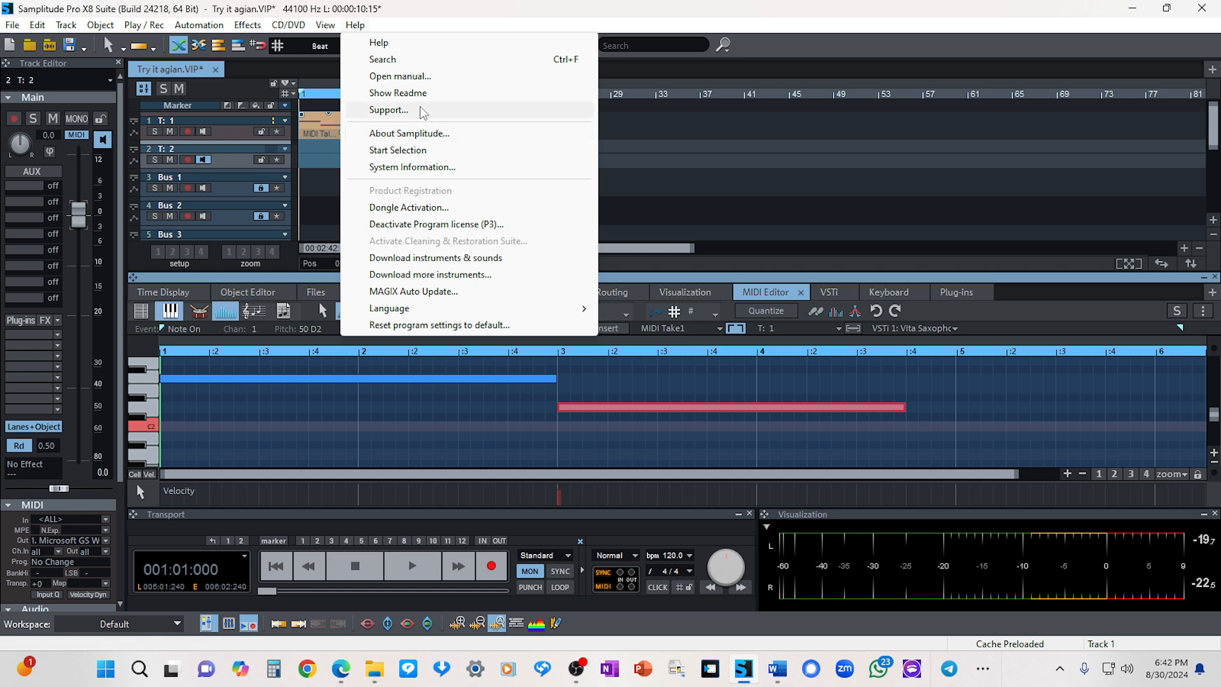
pyautogui.click(416, 76)
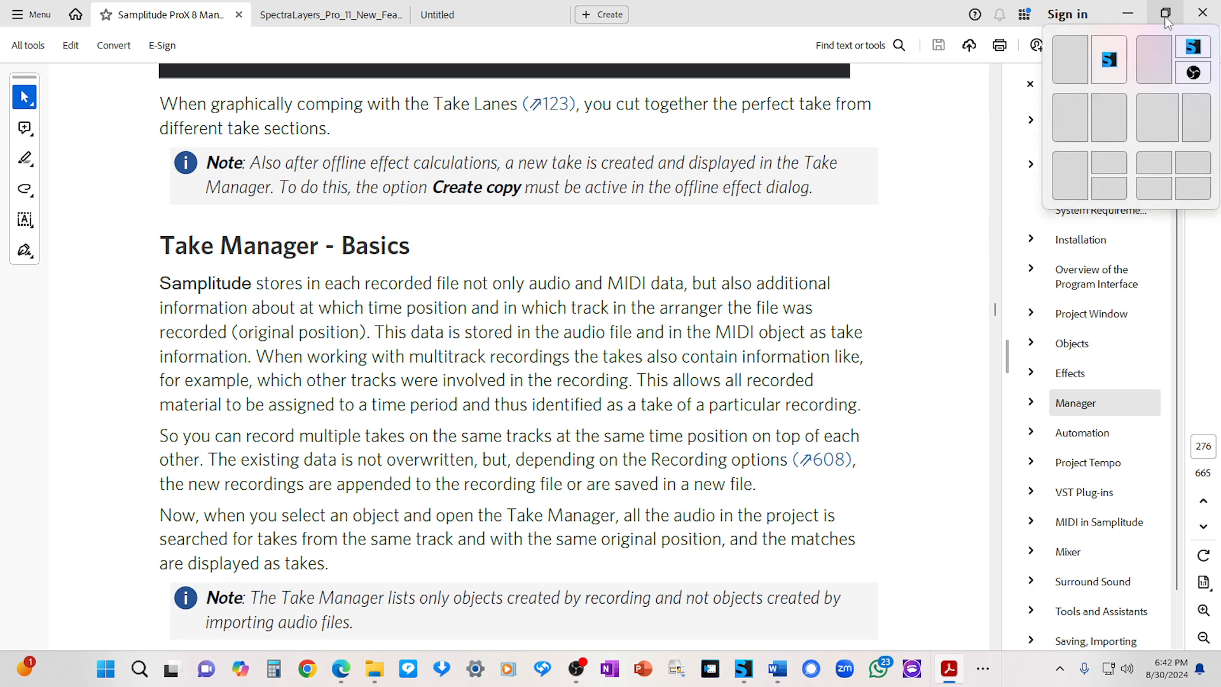
pyautogui.click(1123, 13)
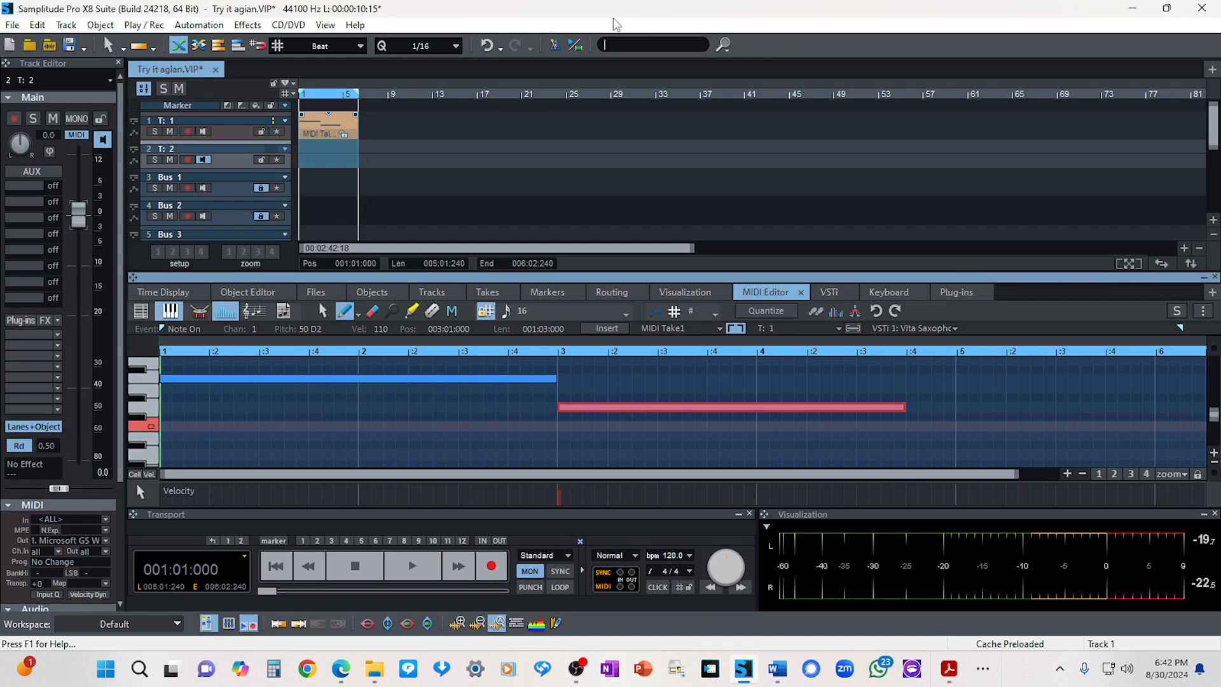
# Step: Search the program for "lass", read the lasso selection help under Selecting Objects, close that page, and return to Samplitude
pyautogui.write('lass')
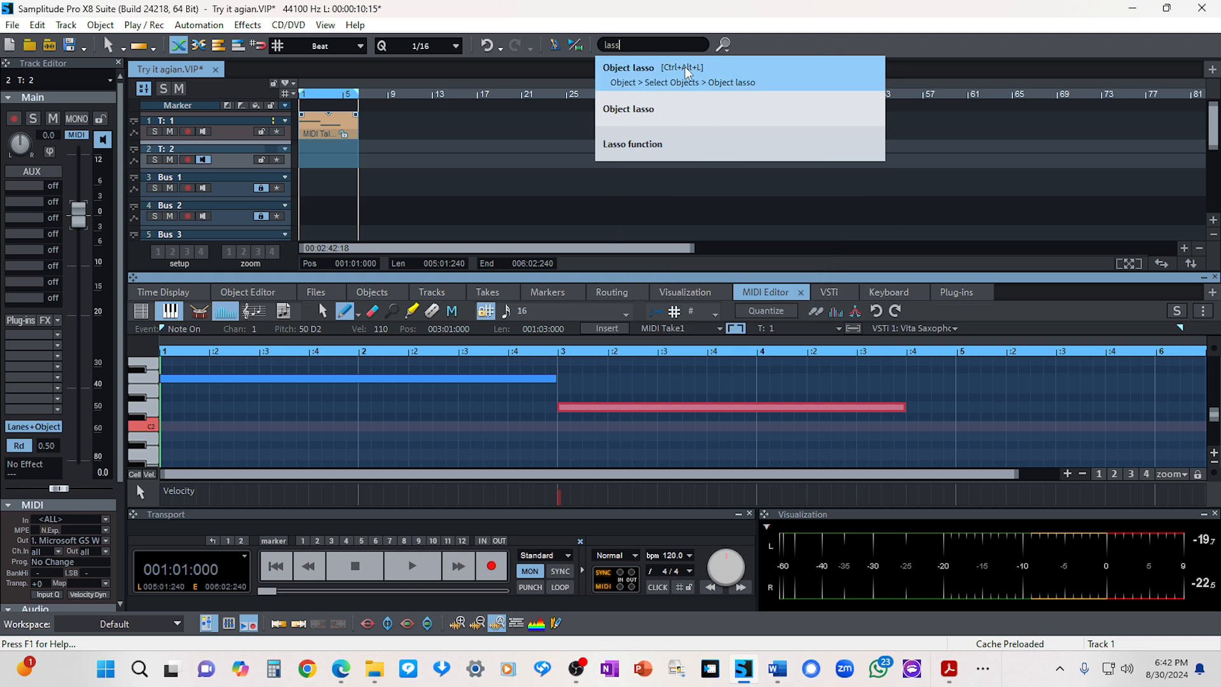
pyautogui.click(650, 115)
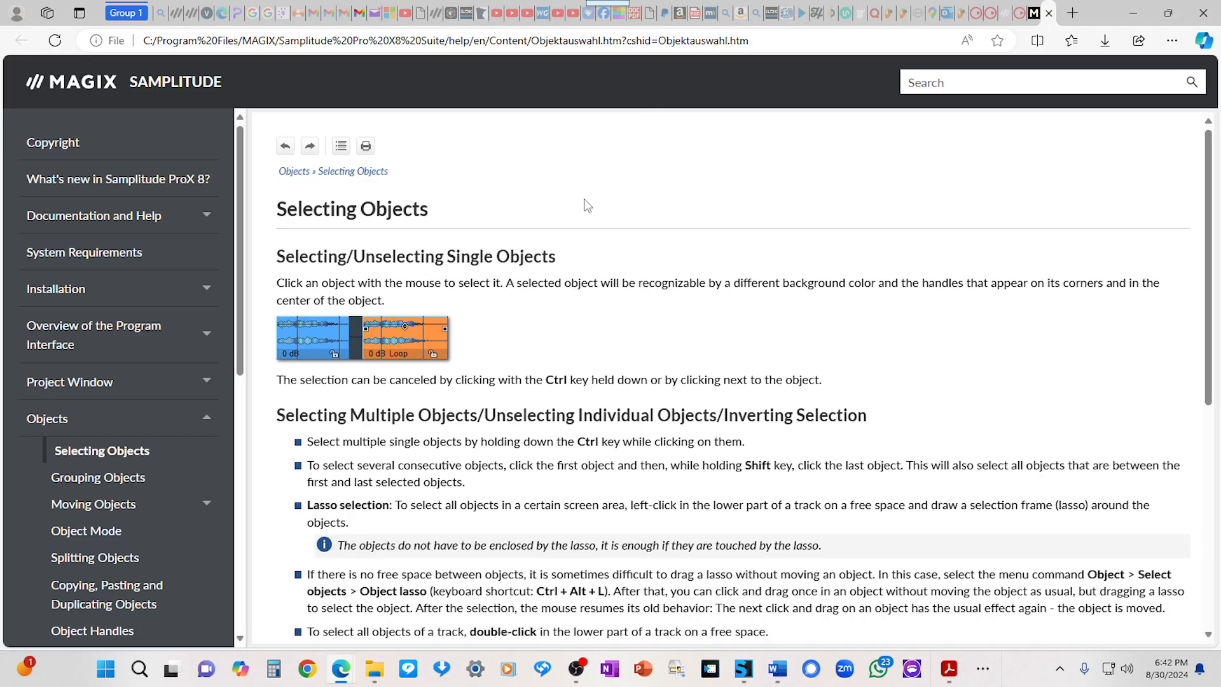
pyautogui.scroll(-2, 376, 459)
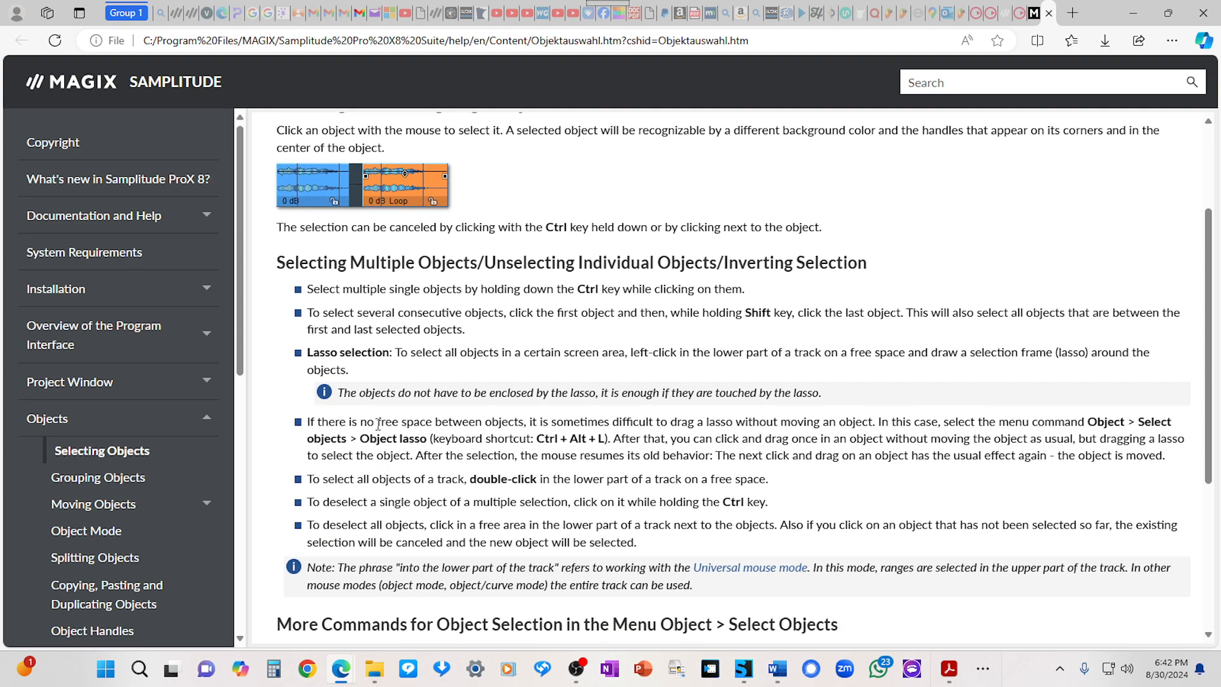
pyautogui.scroll(-3, 324, 336)
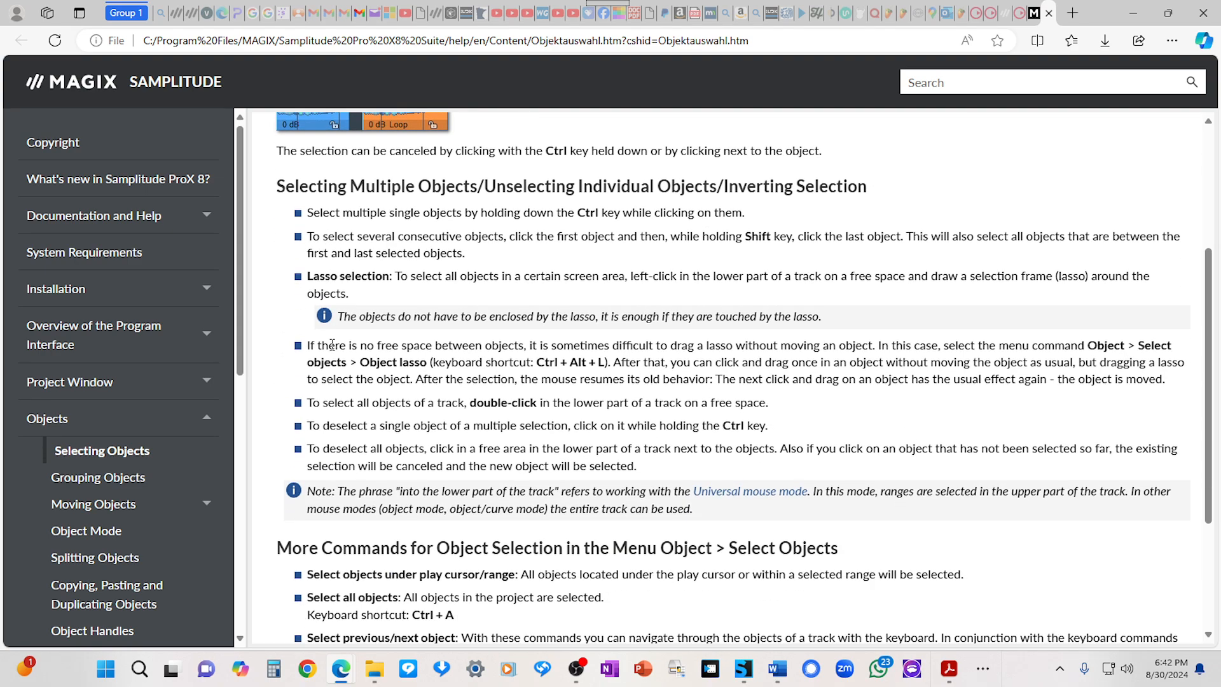
pyautogui.scroll(1, 672, 239)
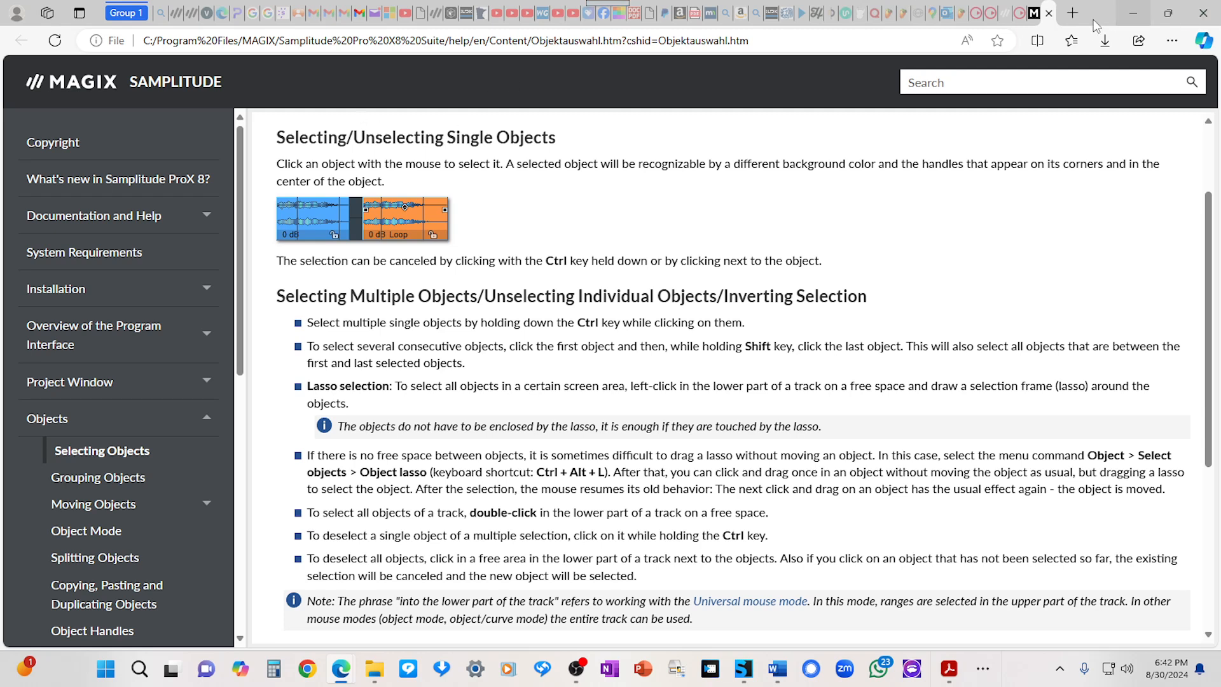
pyautogui.click(1133, 16)
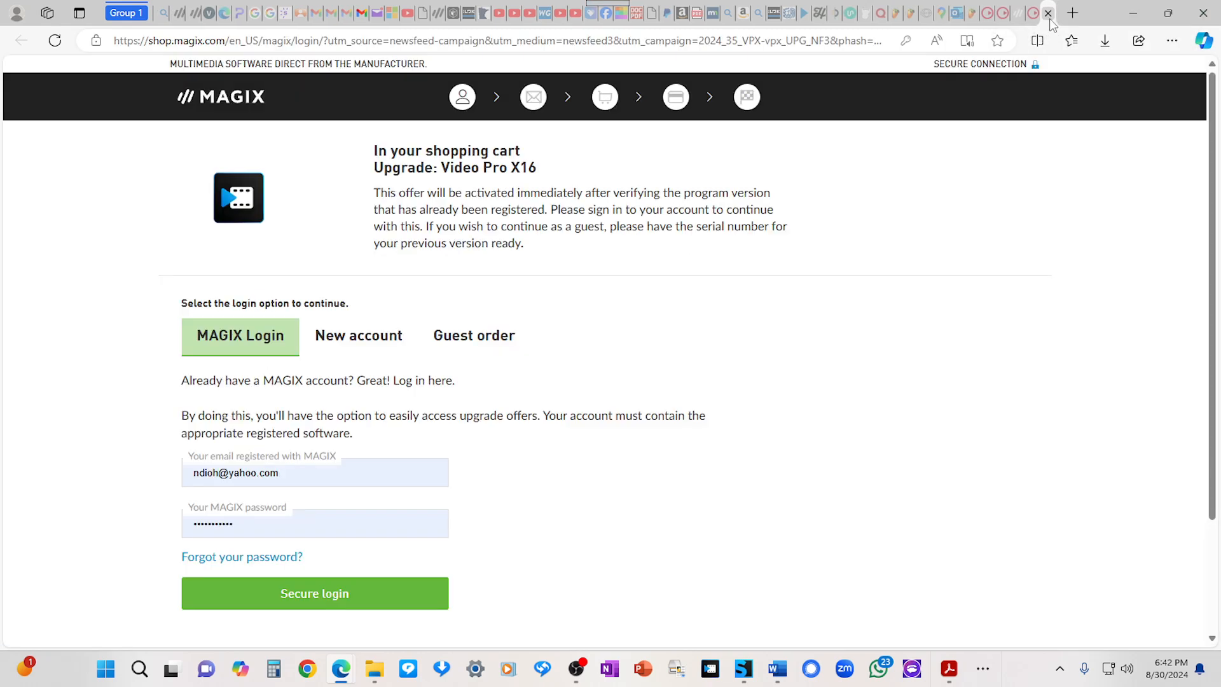
pyautogui.click(1132, 13)
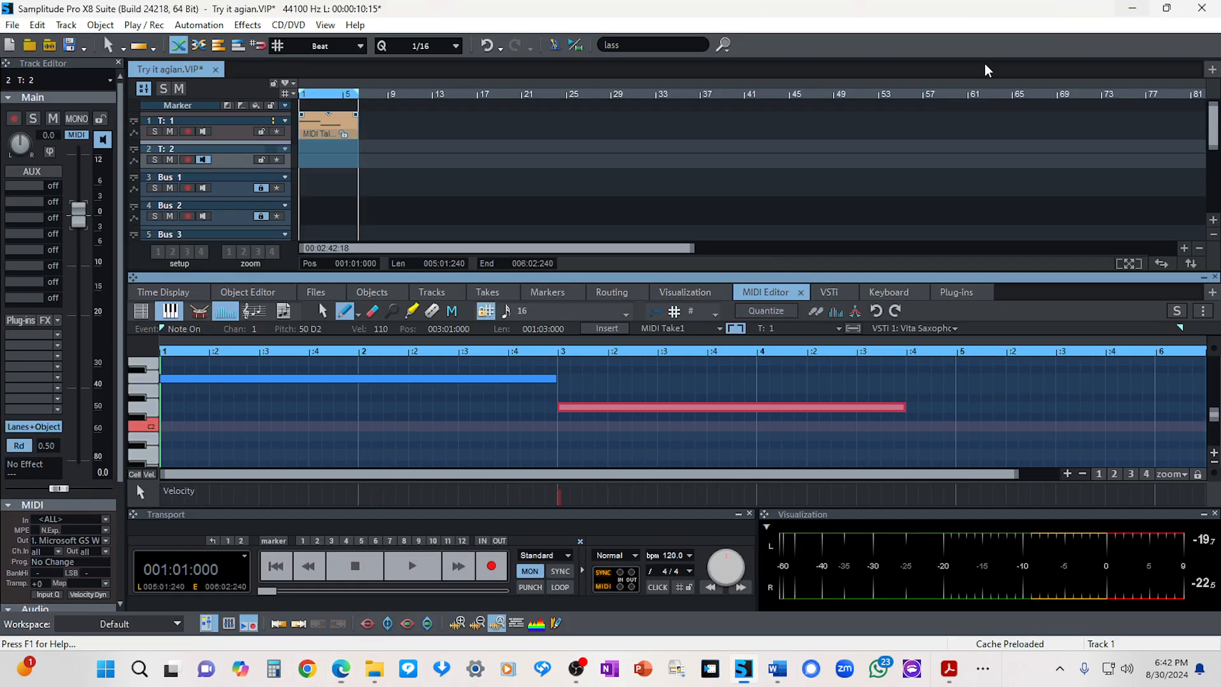
# Step: Search the program's commands and help topics for "routin" and clear the search
pyautogui.click(620, 45)
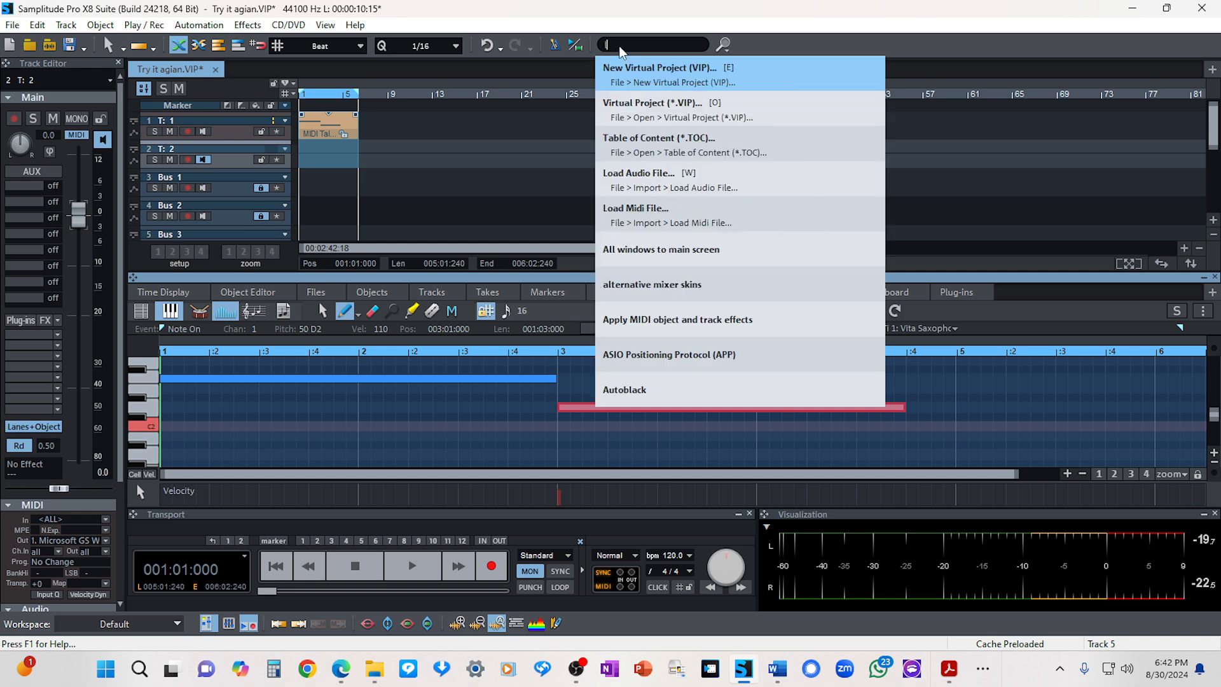
pyautogui.write('routin')
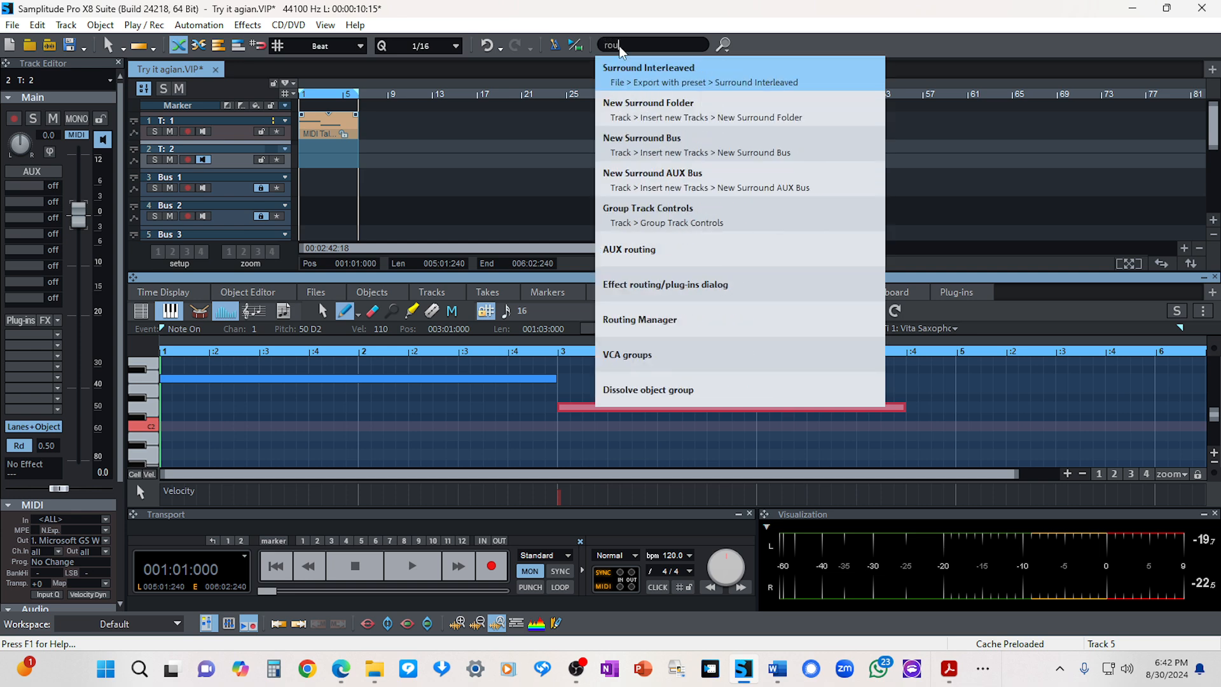
pyautogui.press('BackSpace')
pyautogui.press('BackSpace')
pyautogui.press('BackSpace')
pyautogui.press('BackSpace')
pyautogui.press('BackSpace')
pyautogui.press('BackSpace')
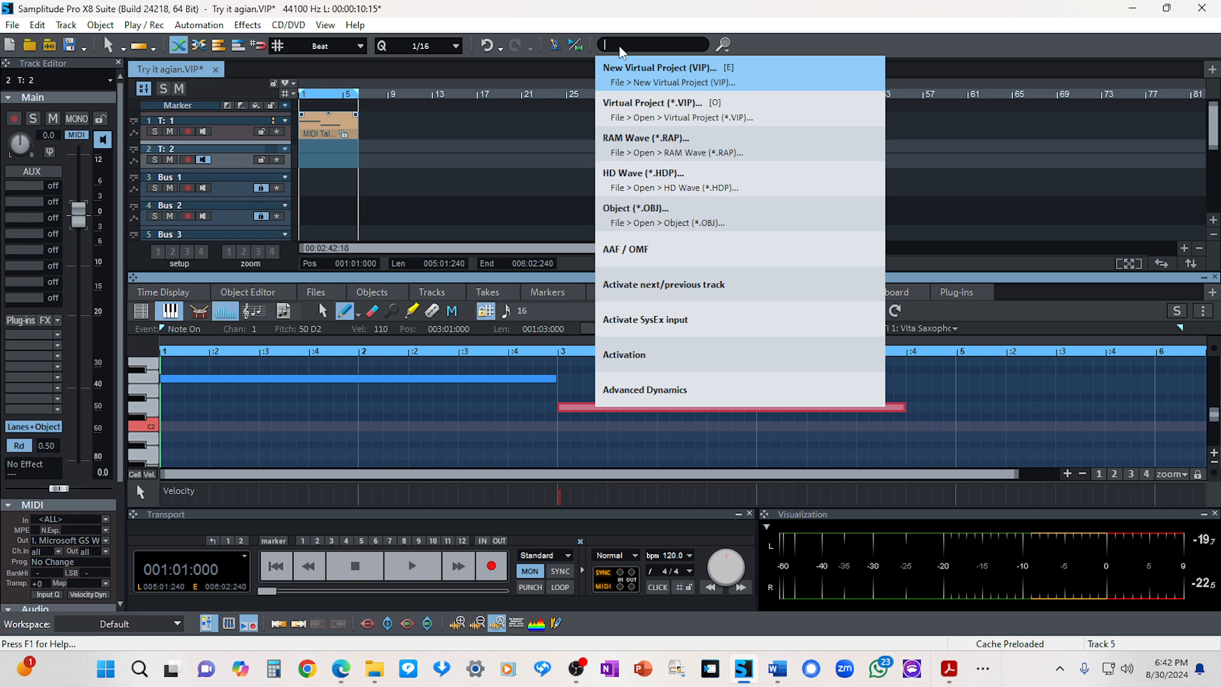
# Step: Search the program for "record", apply the Record-exclusive command to track T: 2, and clear the search
pyautogui.write('record')
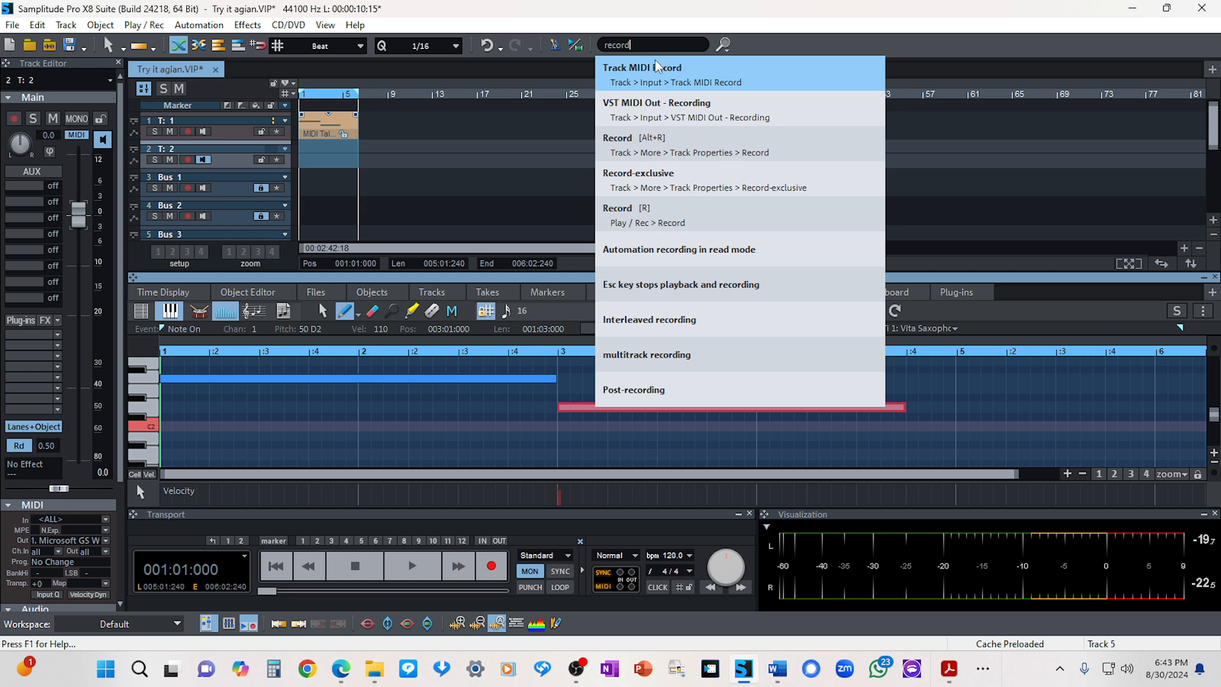
pyautogui.click(684, 185)
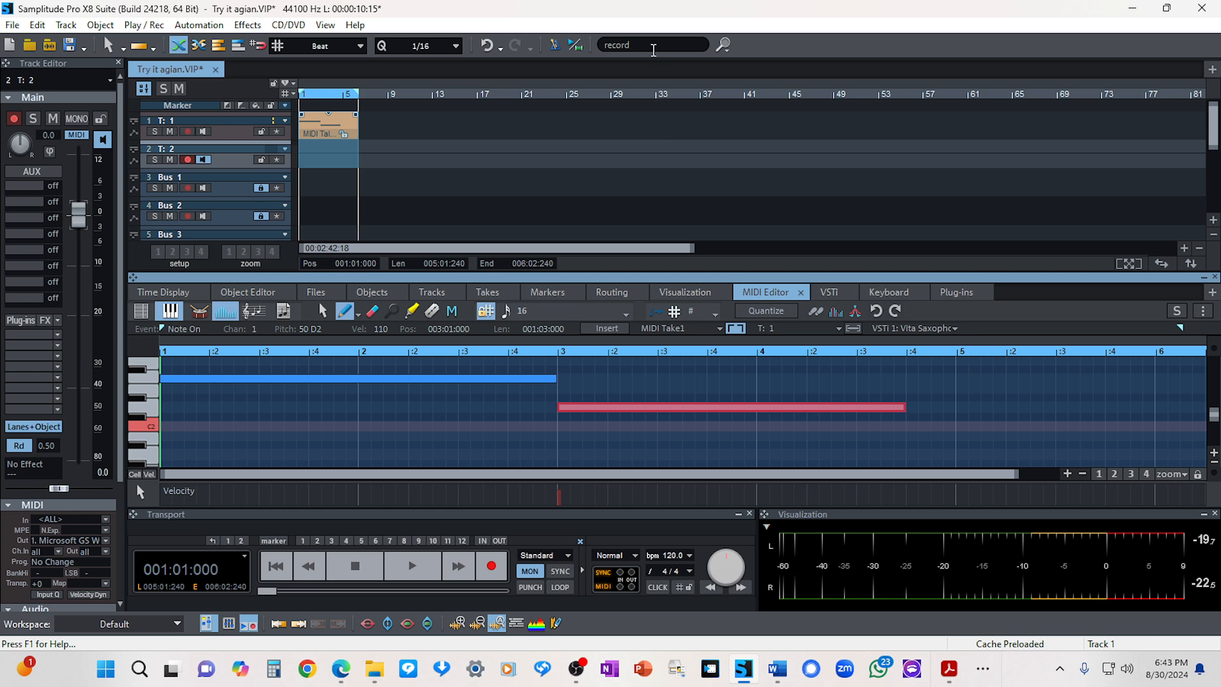
pyautogui.press('BackSpace')
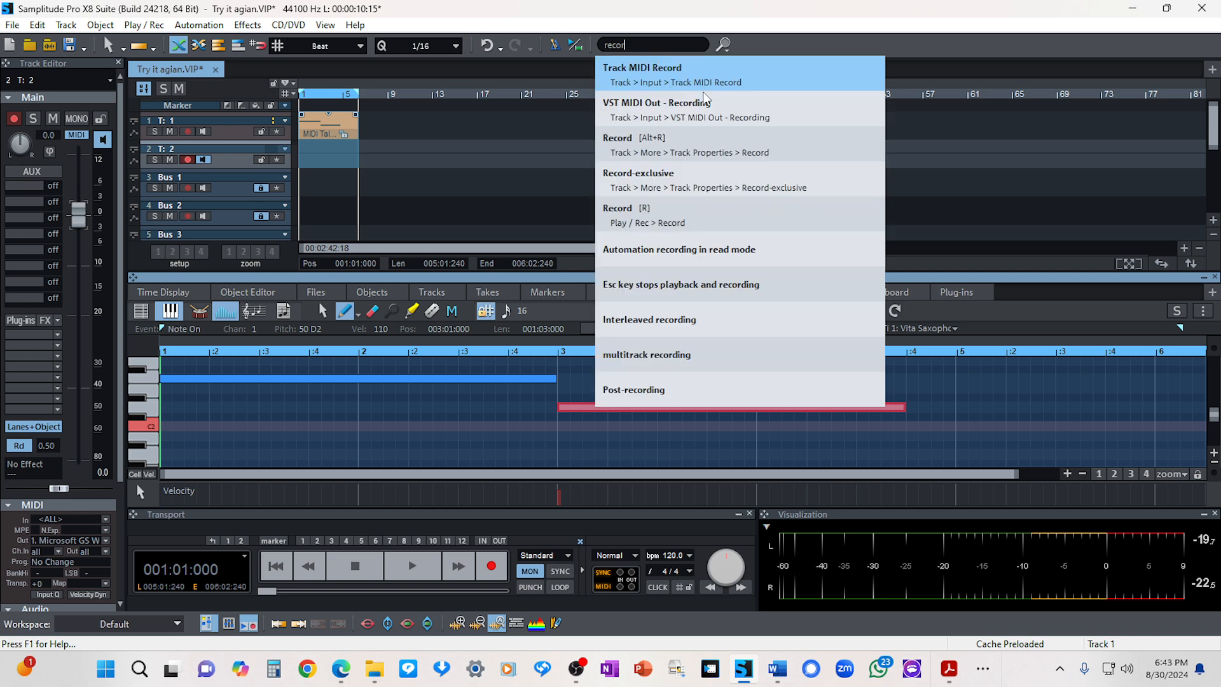
pyautogui.click(700, 170)
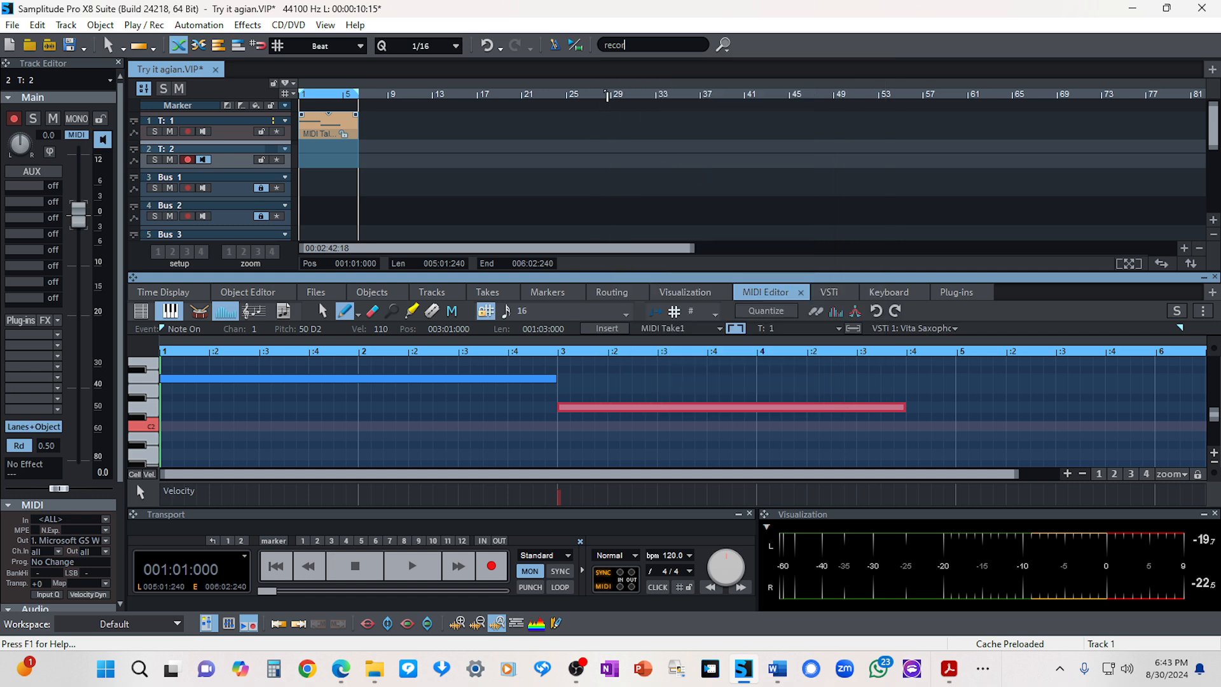
pyautogui.click(651, 46)
pyautogui.press('BackSpace')
pyautogui.press('BackSpace')
pyautogui.press('BackSpace')
pyautogui.press('BackSpace')
pyautogui.press('BackSpace')
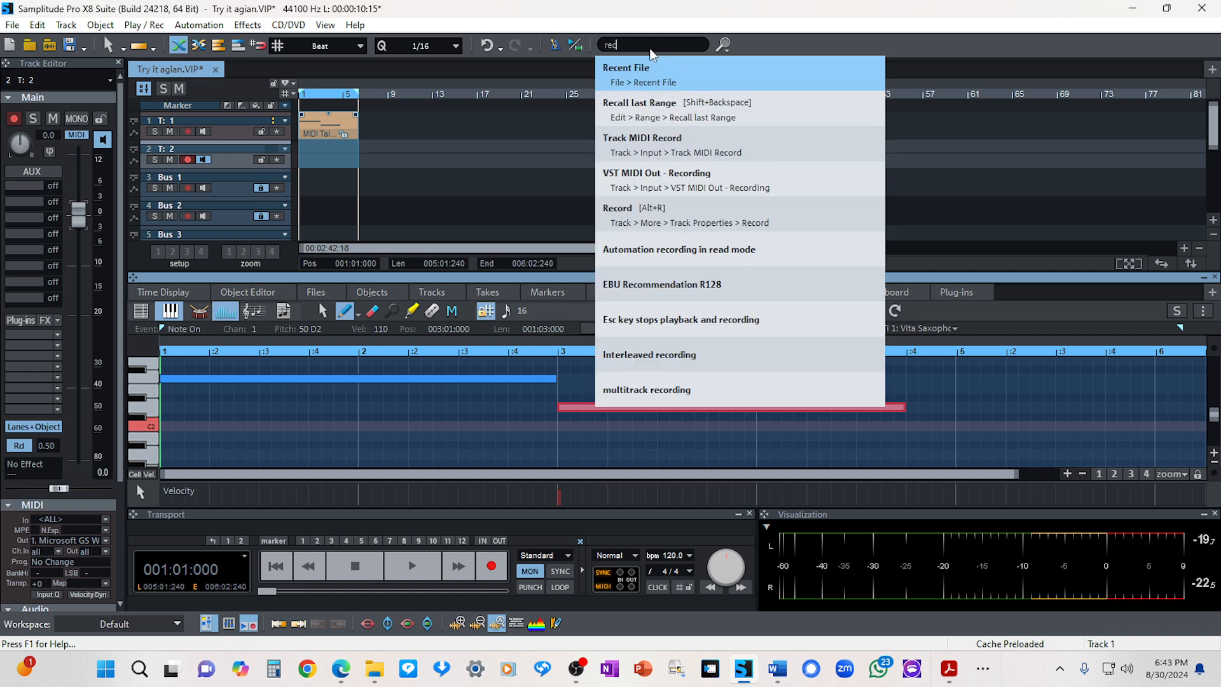
pyautogui.click(789, 11)
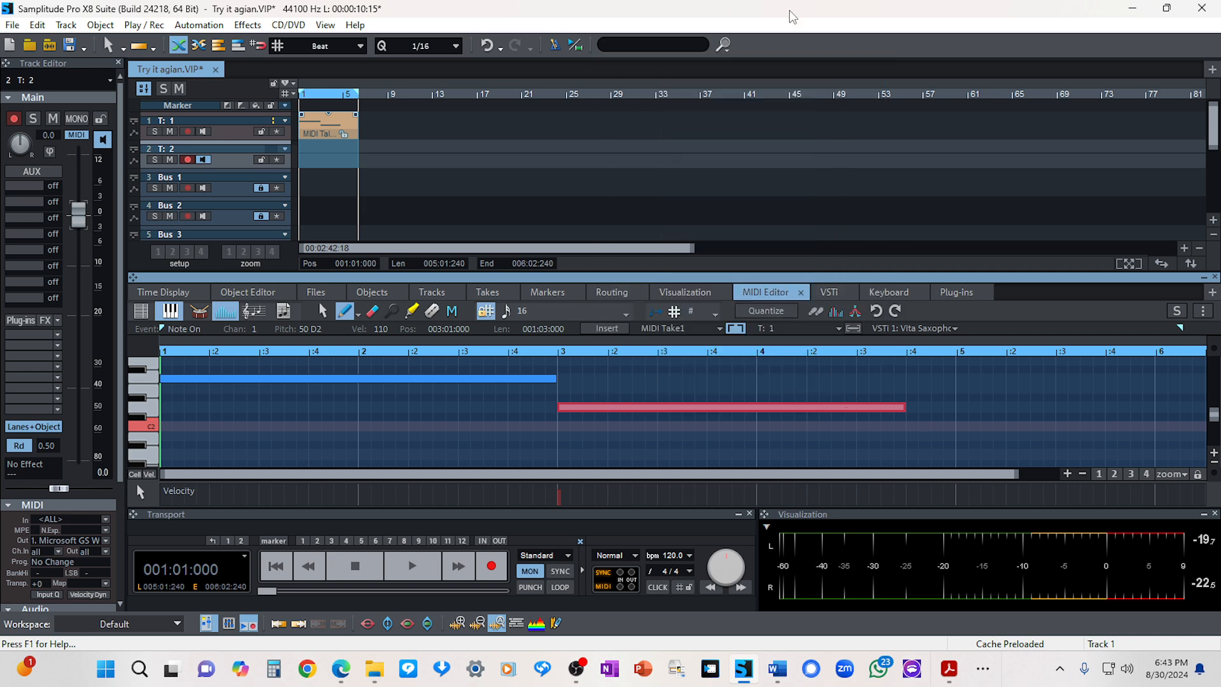
# Step: Bring up the open Samplitude ProX 8 Manual, look over the Take Manager - Basics section, and minimize the manual
pyautogui.moveTo(952, 668)
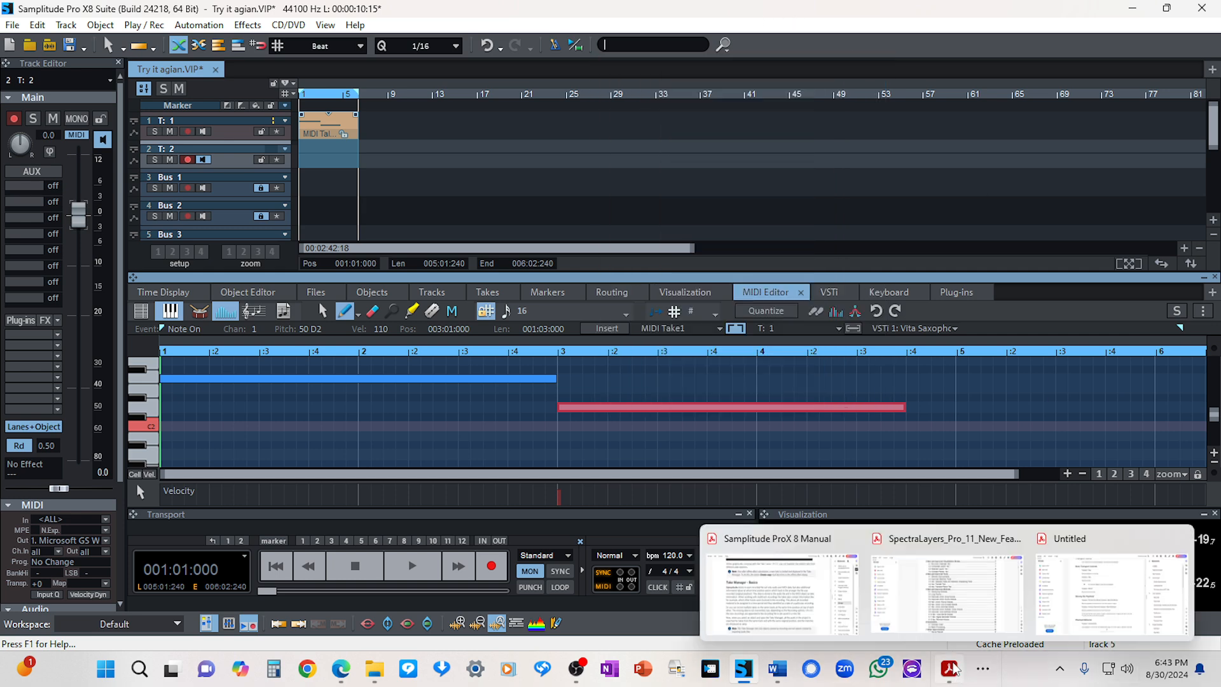
pyautogui.click(758, 588)
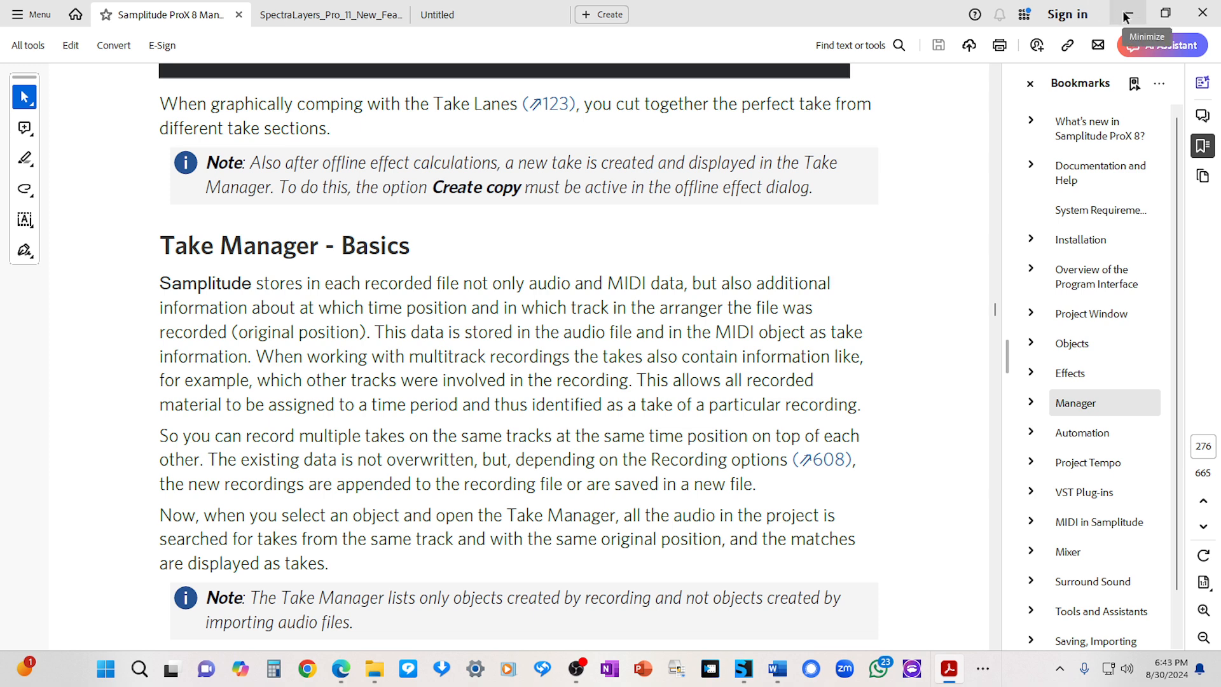
pyautogui.click(1126, 17)
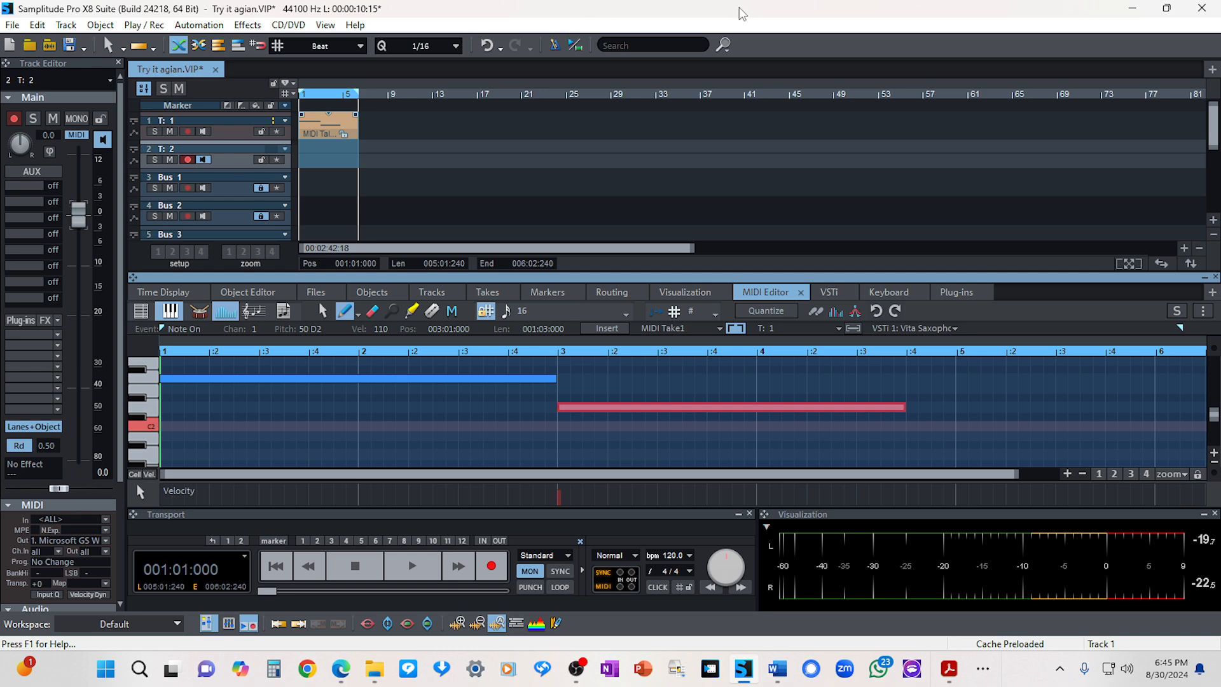
pyautogui.click(1175, 677)
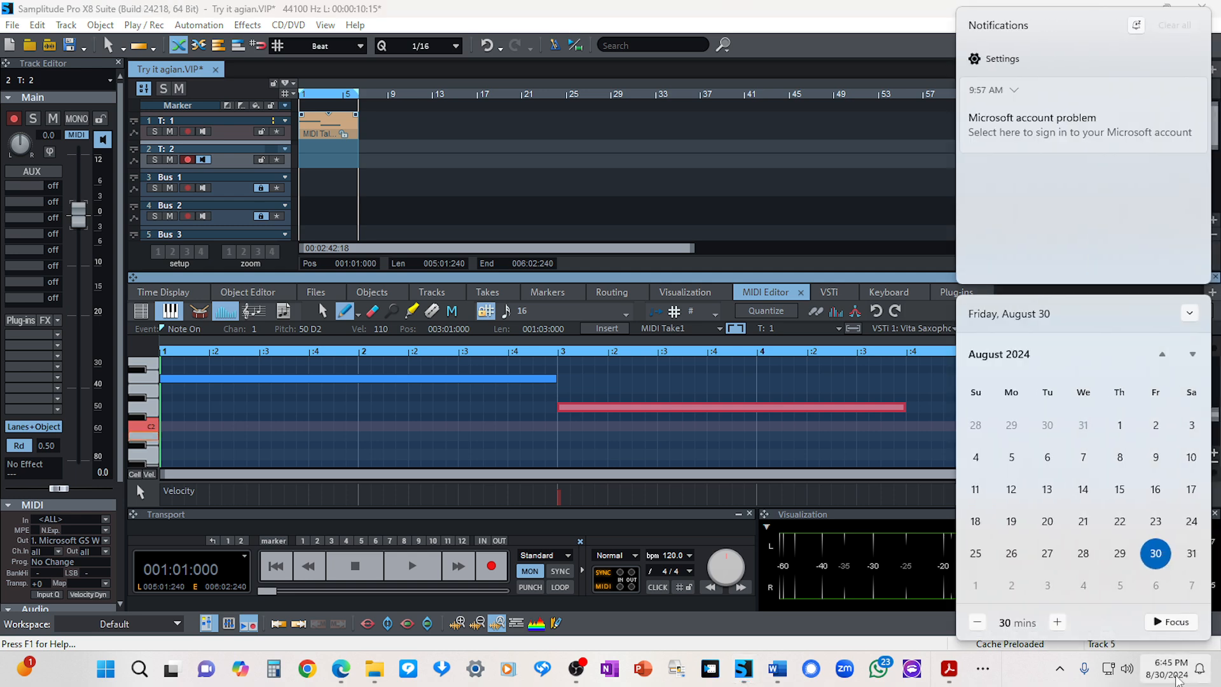
pyautogui.scroll(-2, 1105, 515)
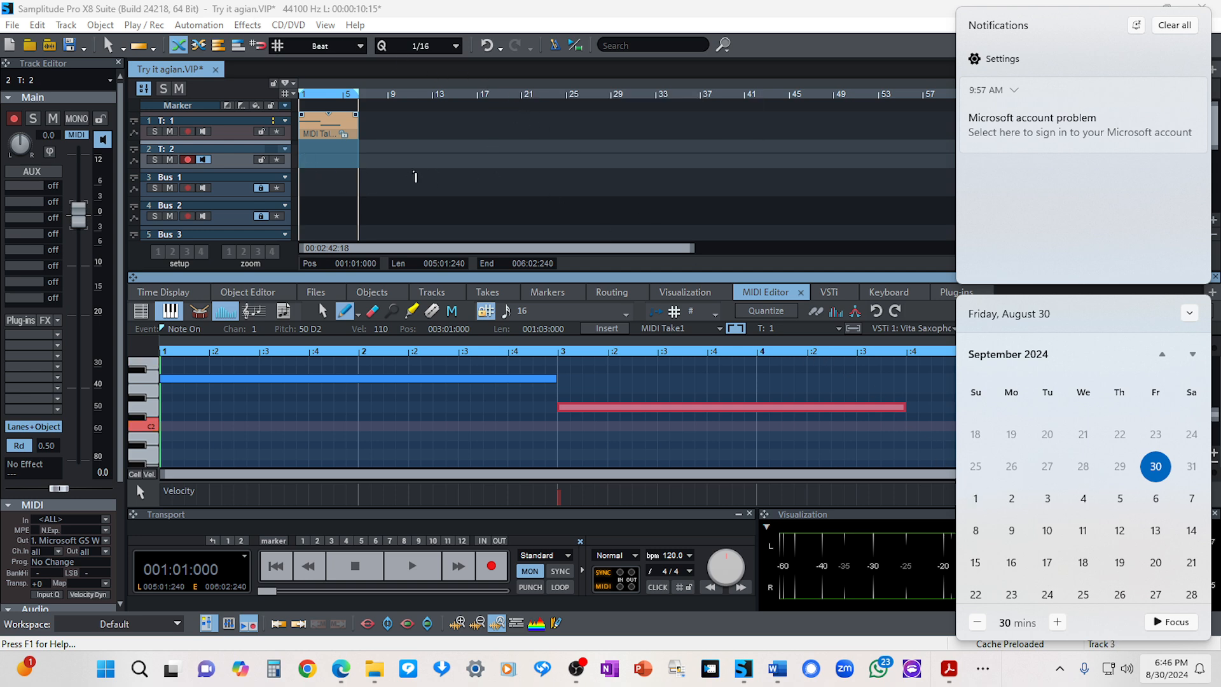
pyautogui.rightClick(405, 176)
# Step: Look through the commands available for the MIDI object on track T: 1, including Edit MIDI data and Select Objects
pyautogui.rightClick(319, 123)
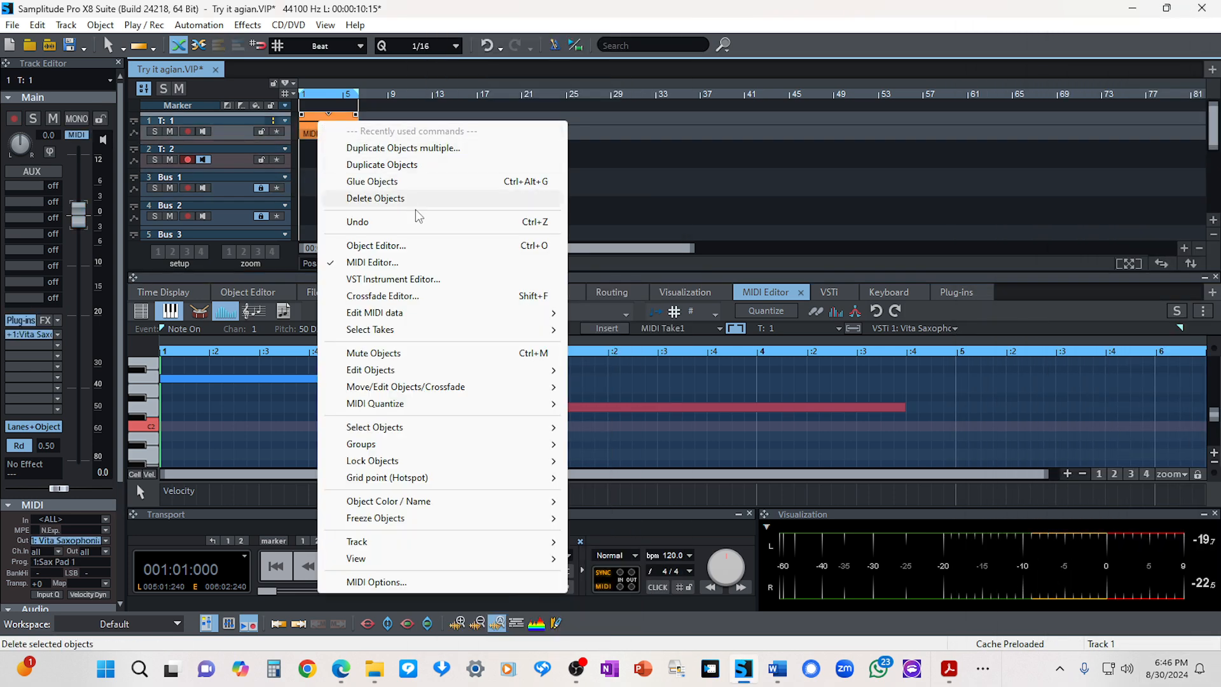
pyautogui.moveTo(468, 371)
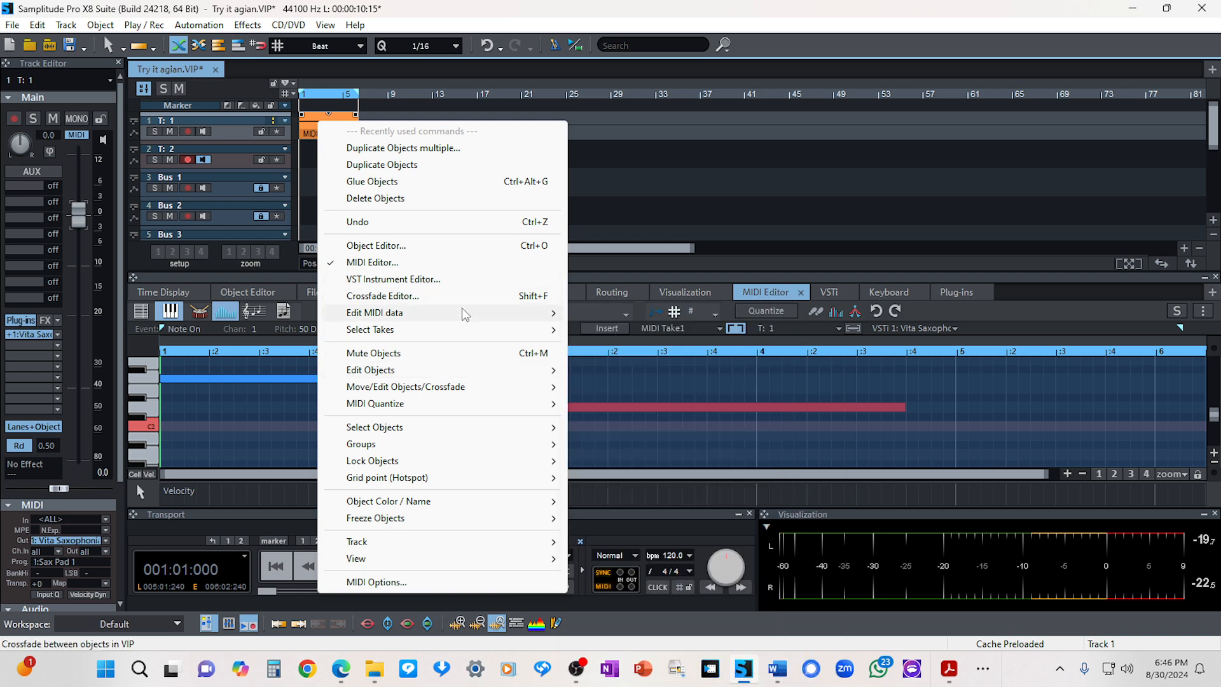
pyautogui.moveTo(510, 312)
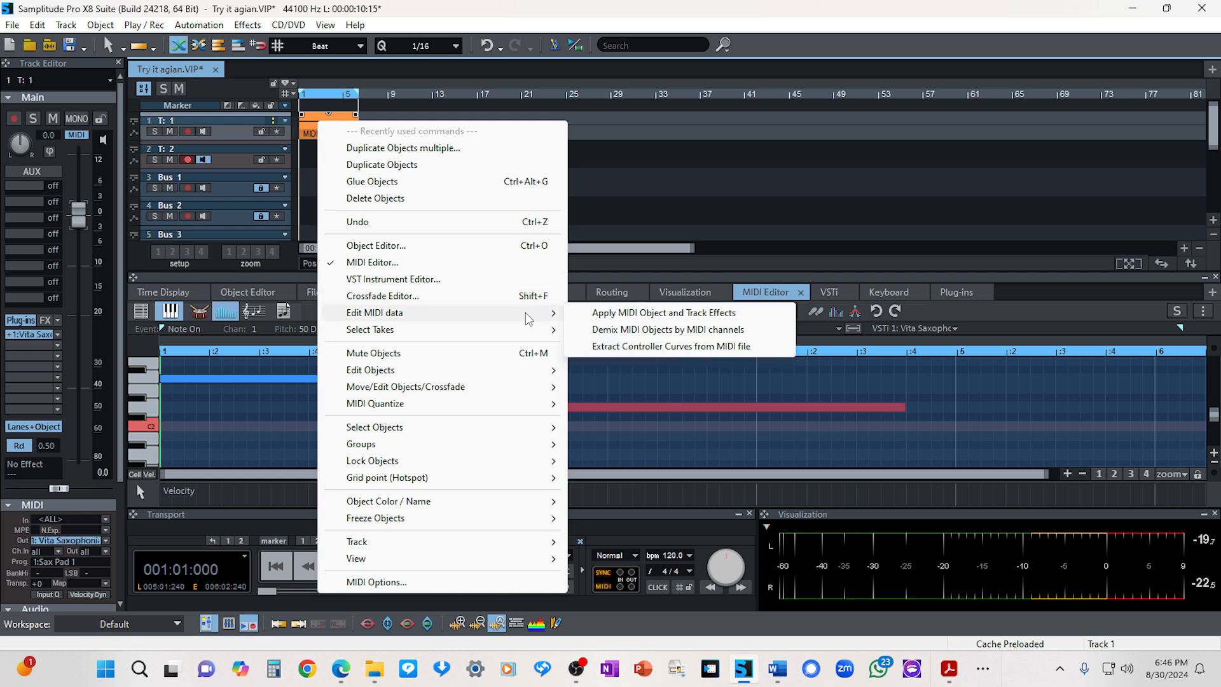
pyautogui.moveTo(536, 392)
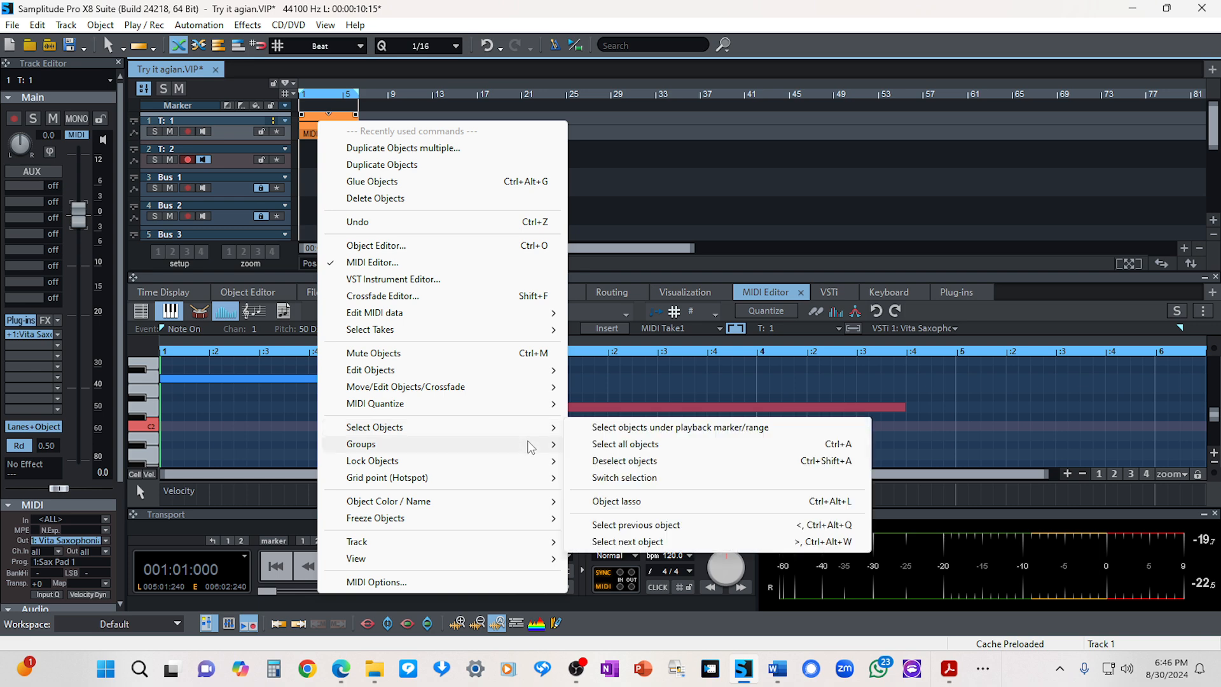
pyautogui.moveTo(515, 508)
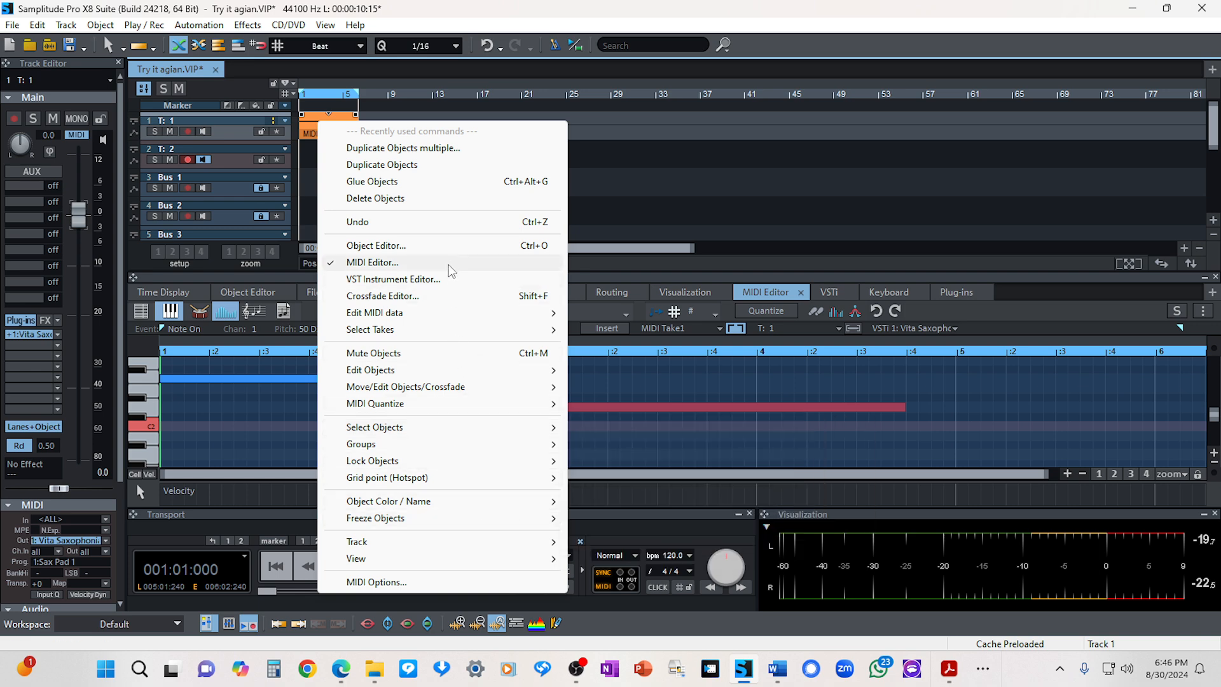
pyautogui.click(424, 14)
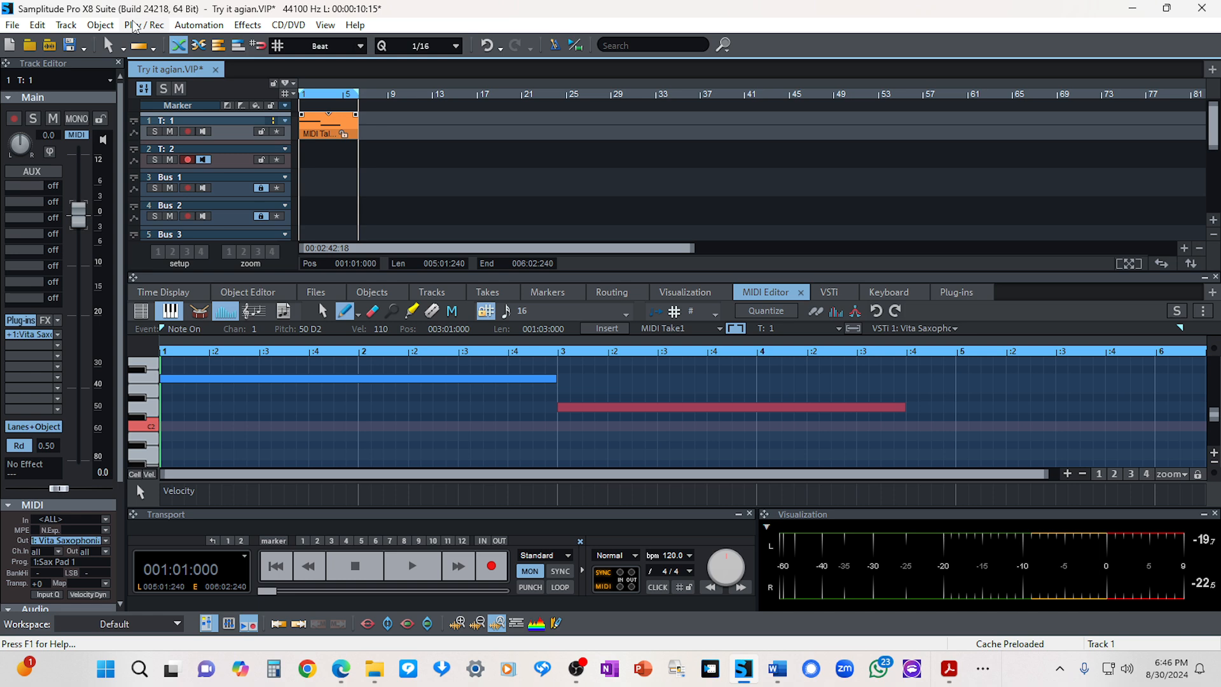
# Step: Open the recent project "They Ain't Listening new start_BAK_BAK" and edit Take27 on the Verse track in Steinberg SpectraLayers as an ARA plug-in
pyautogui.click(13, 25)
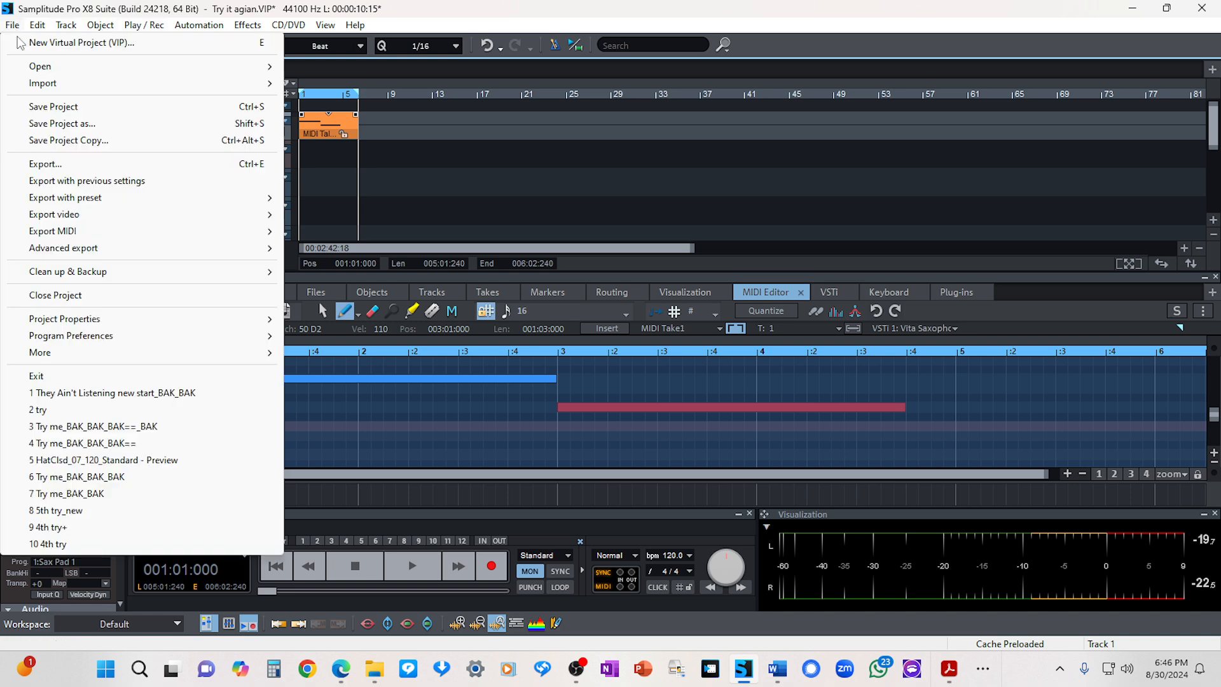
pyautogui.click(96, 395)
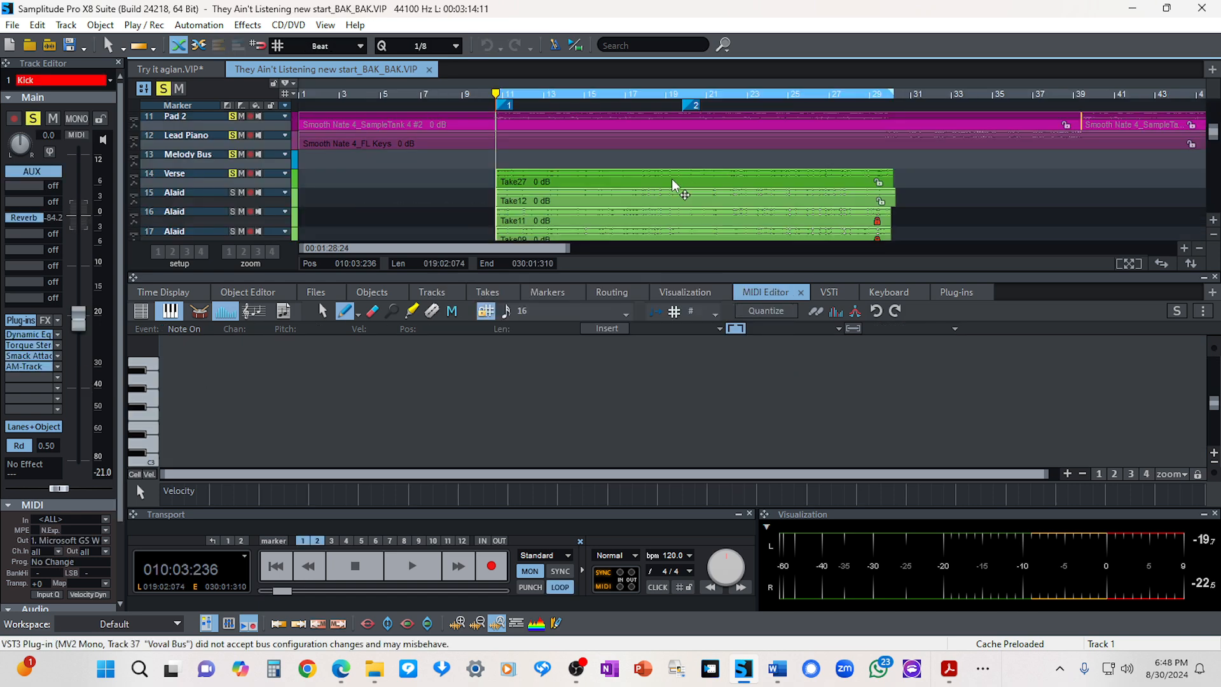
pyautogui.click(597, 185)
pyautogui.rightClick(597, 185)
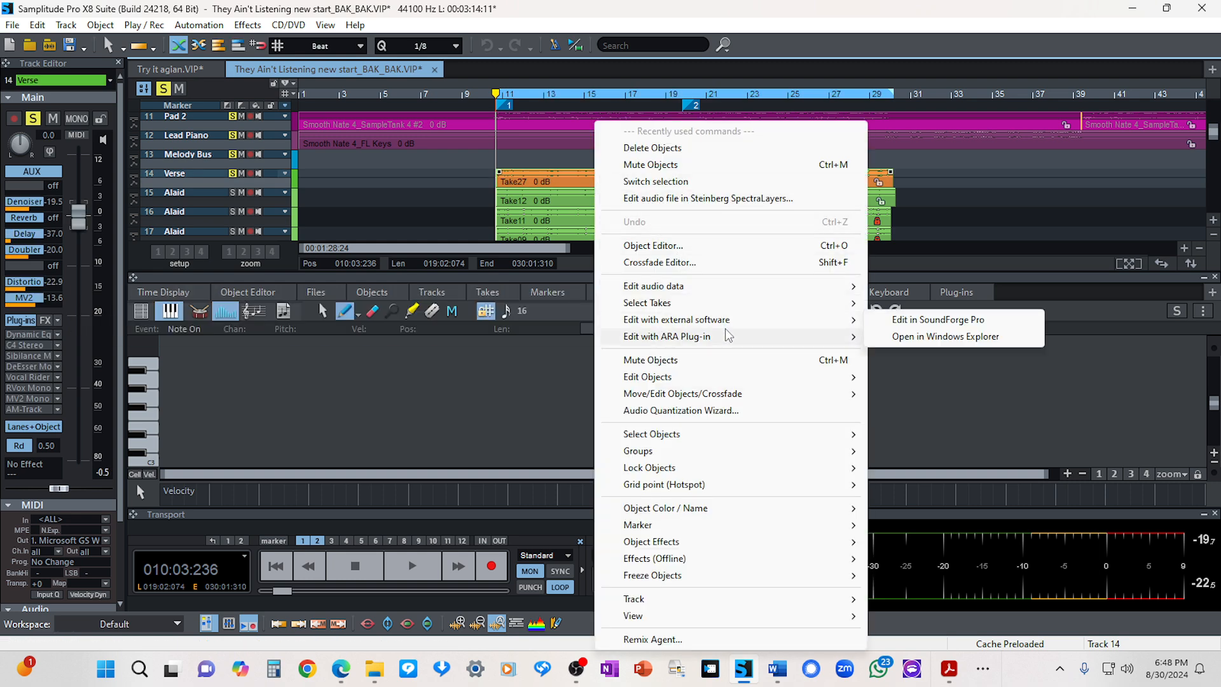
pyautogui.moveTo(730, 345)
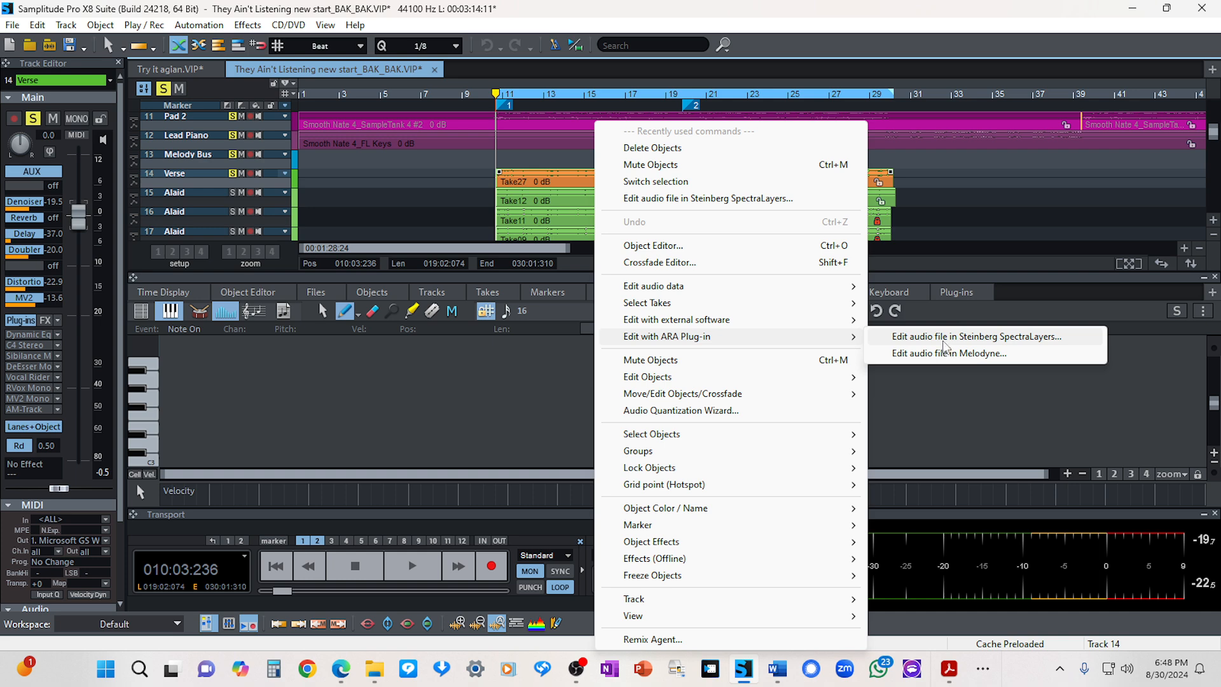
pyautogui.click(944, 342)
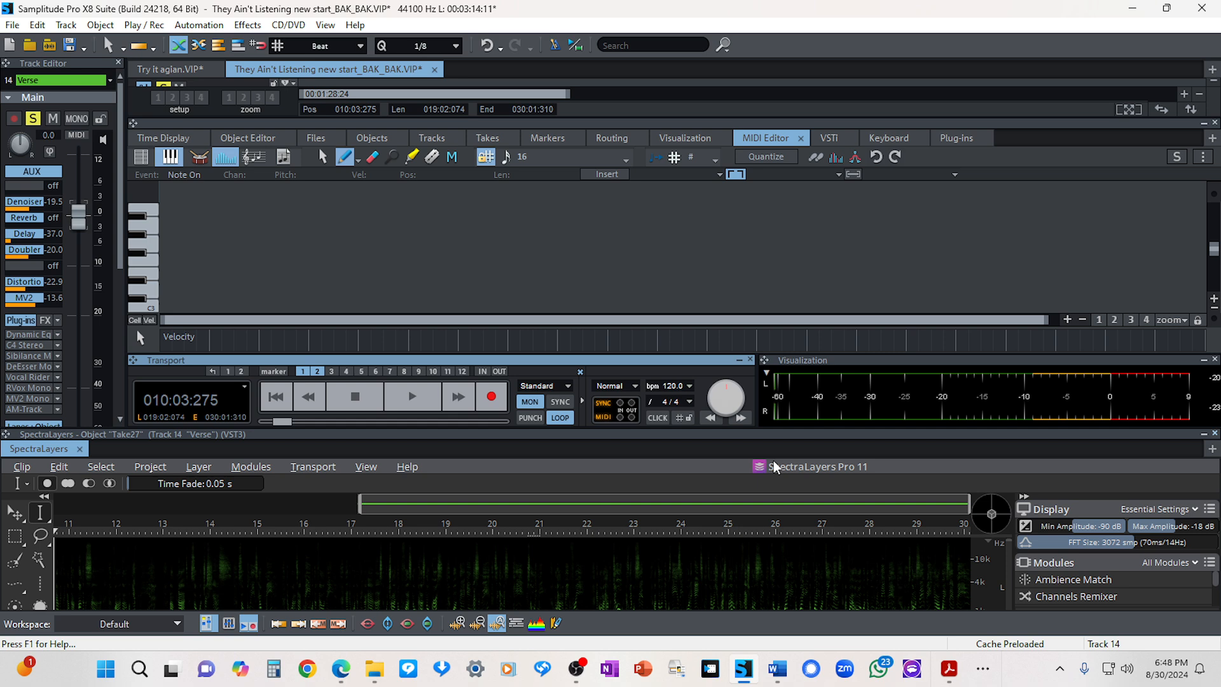
# Step: Close the MIDI Editor docker, enlarge the SpectraLayers panel to show both channel spectrograms, and shrink it to reveal the arranger tracks
pyautogui.click(492, 433)
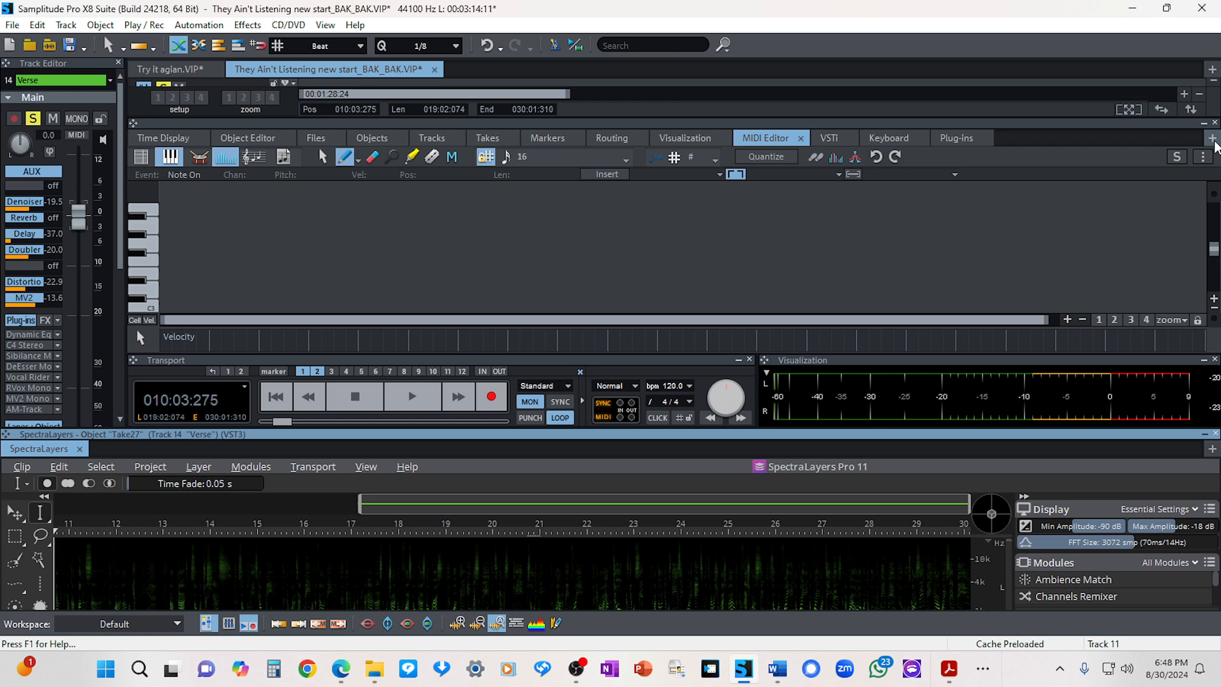
pyautogui.click(1215, 123)
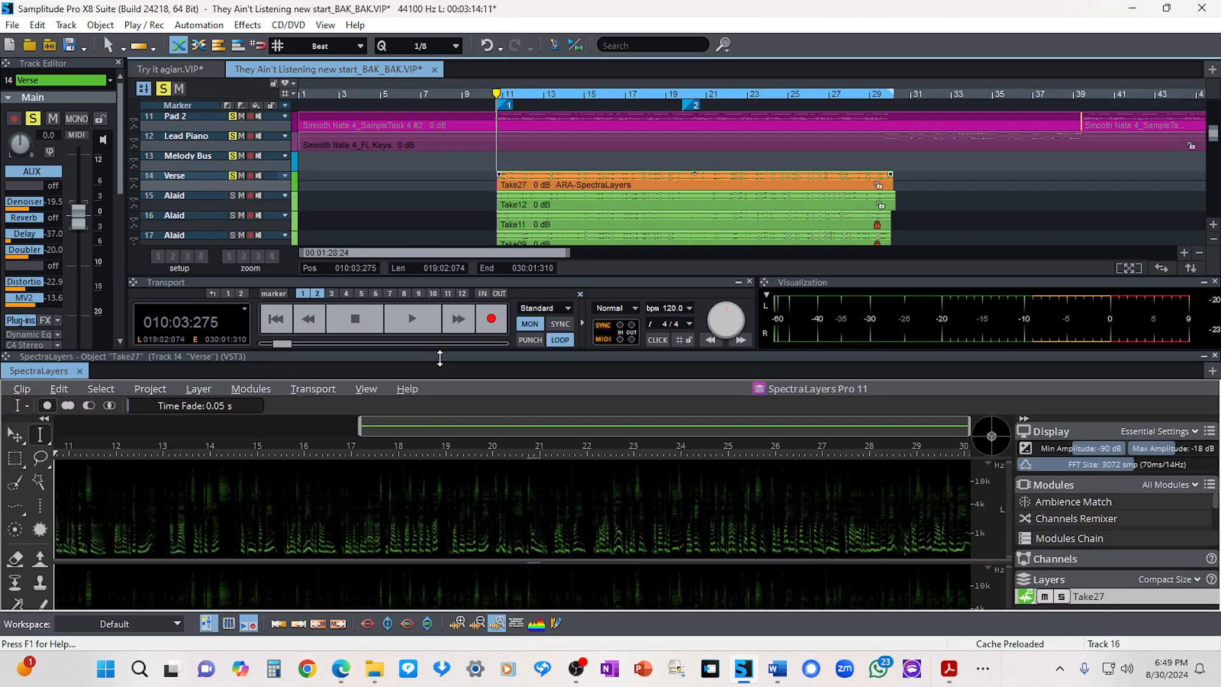
pyautogui.moveTo(439, 358); pyautogui.dragTo(439, 199)
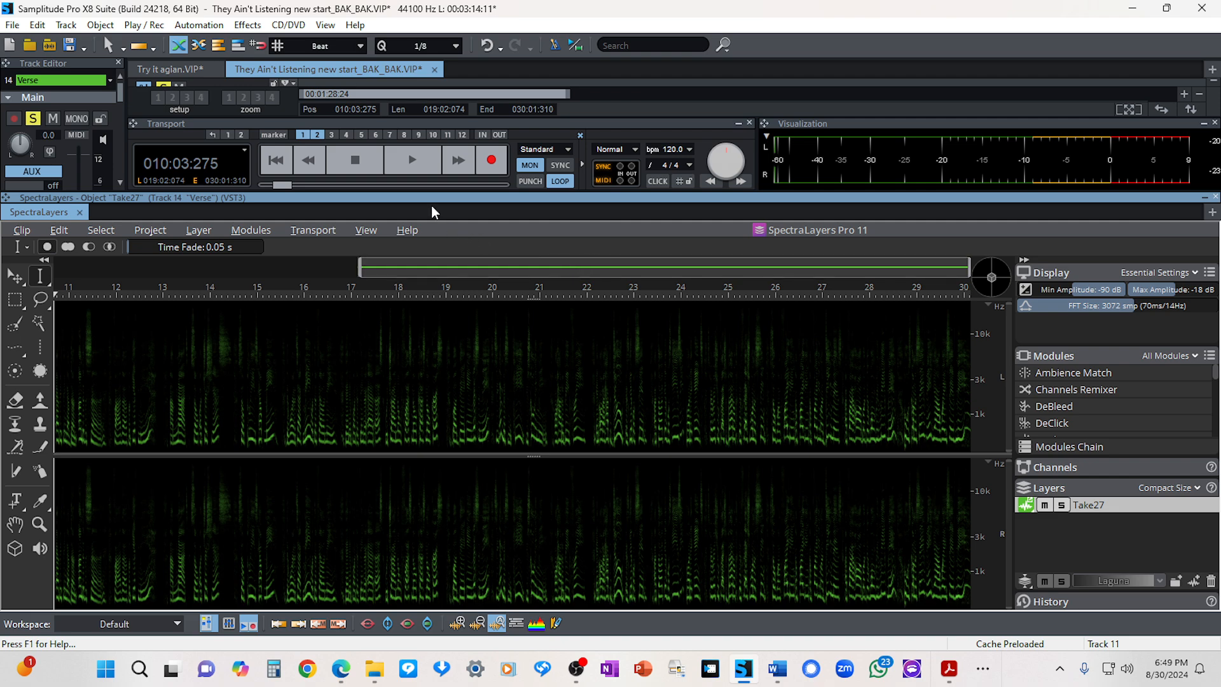
pyautogui.moveTo(436, 194); pyautogui.dragTo(377, 444)
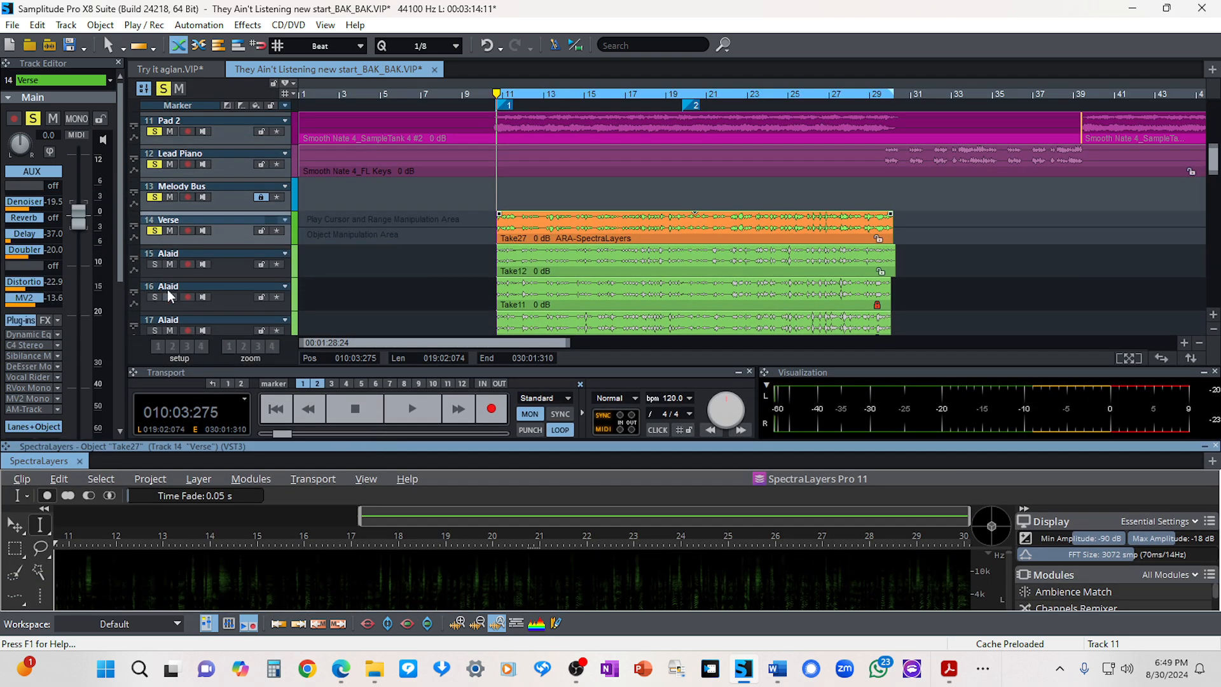
# Step: Return to the "Try it agian" project and disarm recording on track T: 2
pyautogui.click(185, 70)
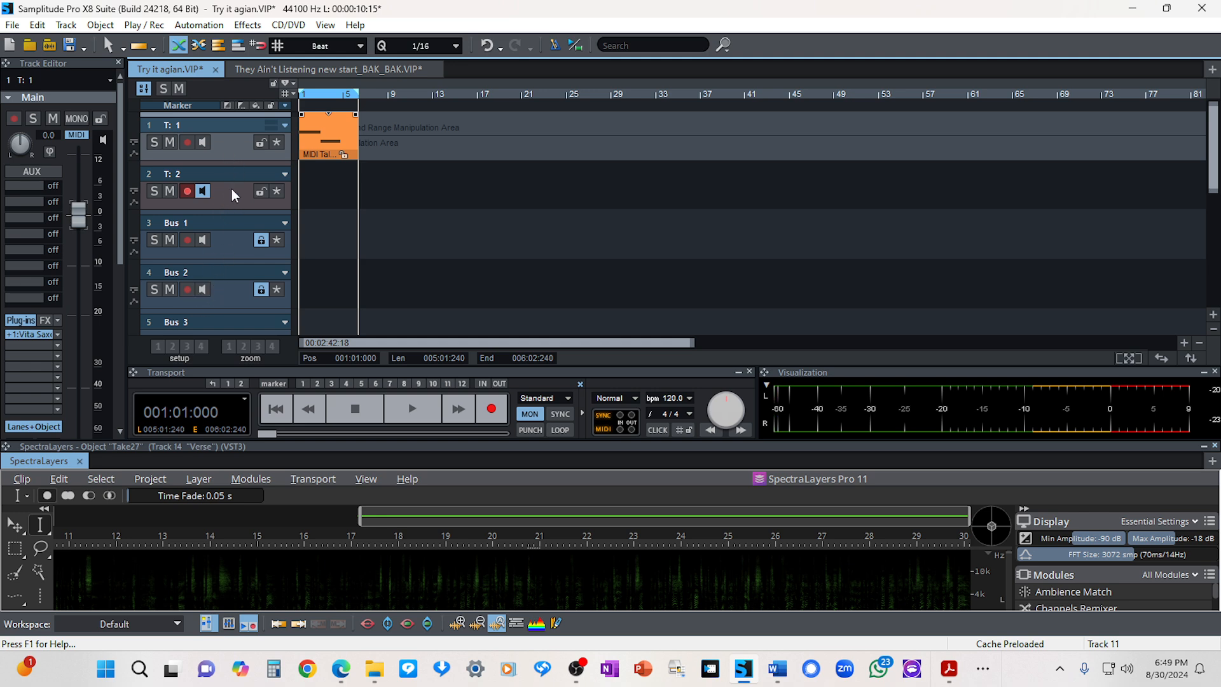
pyautogui.click(190, 183)
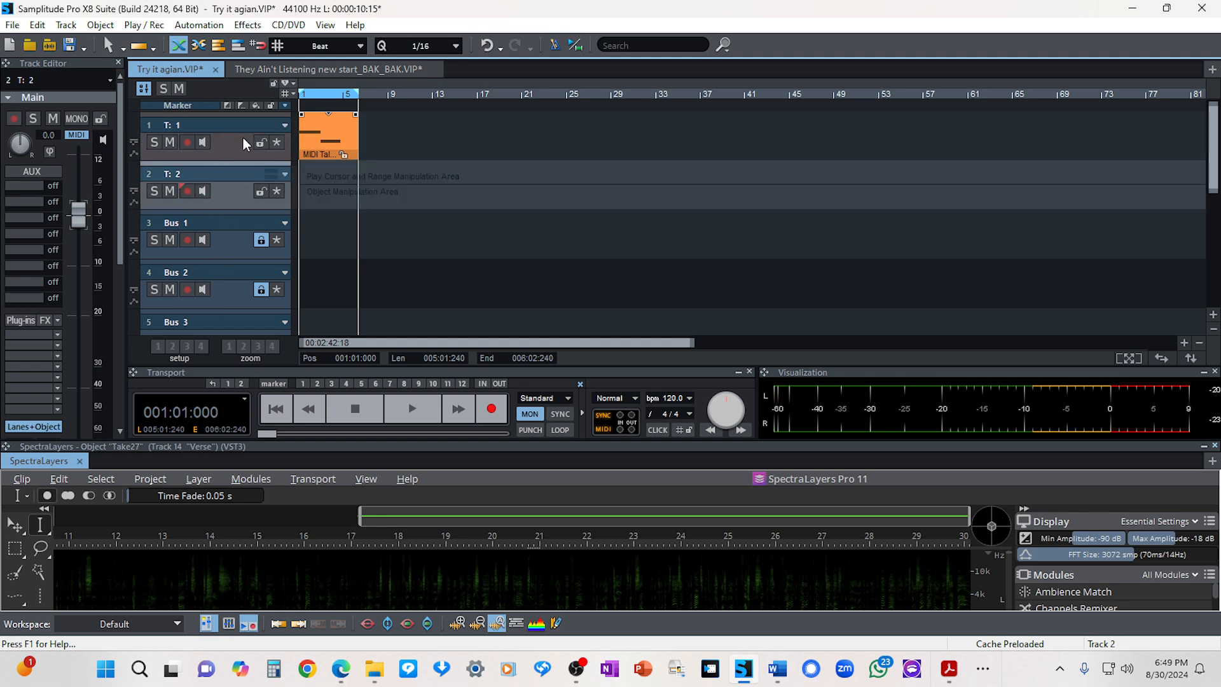
# Step: Look over the Track Effects commands for track T: 2 and close the SpectraLayers panel
pyautogui.rightClick(216, 197)
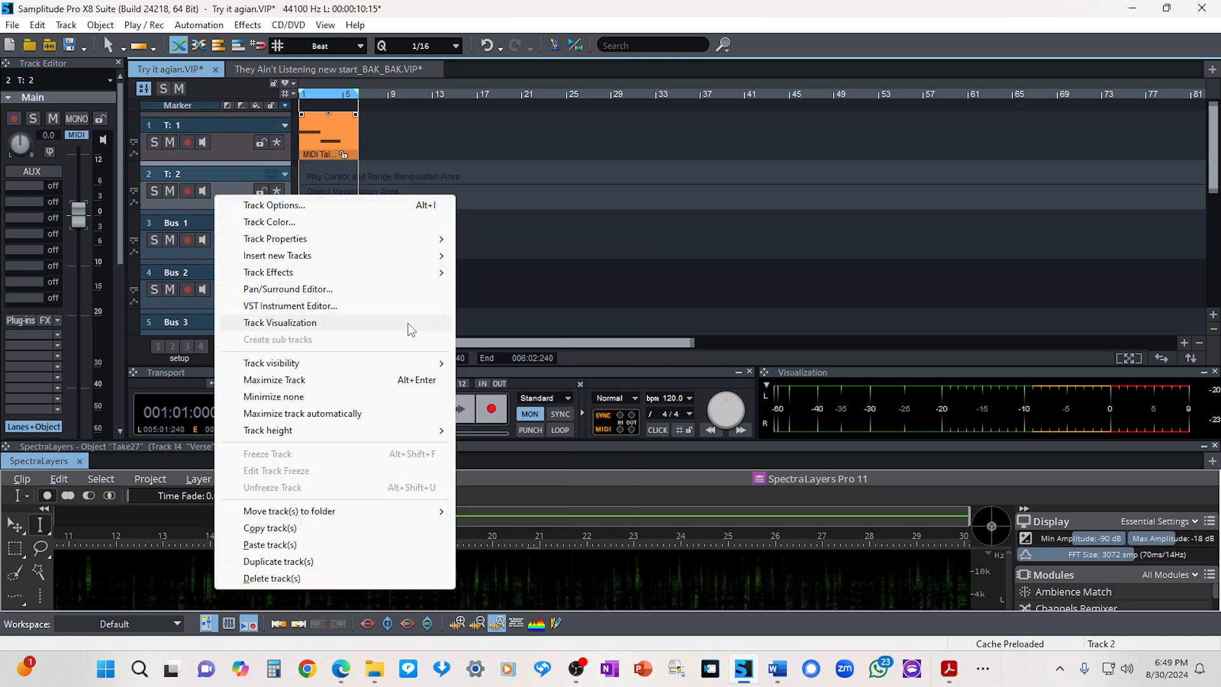
pyautogui.moveTo(365, 273)
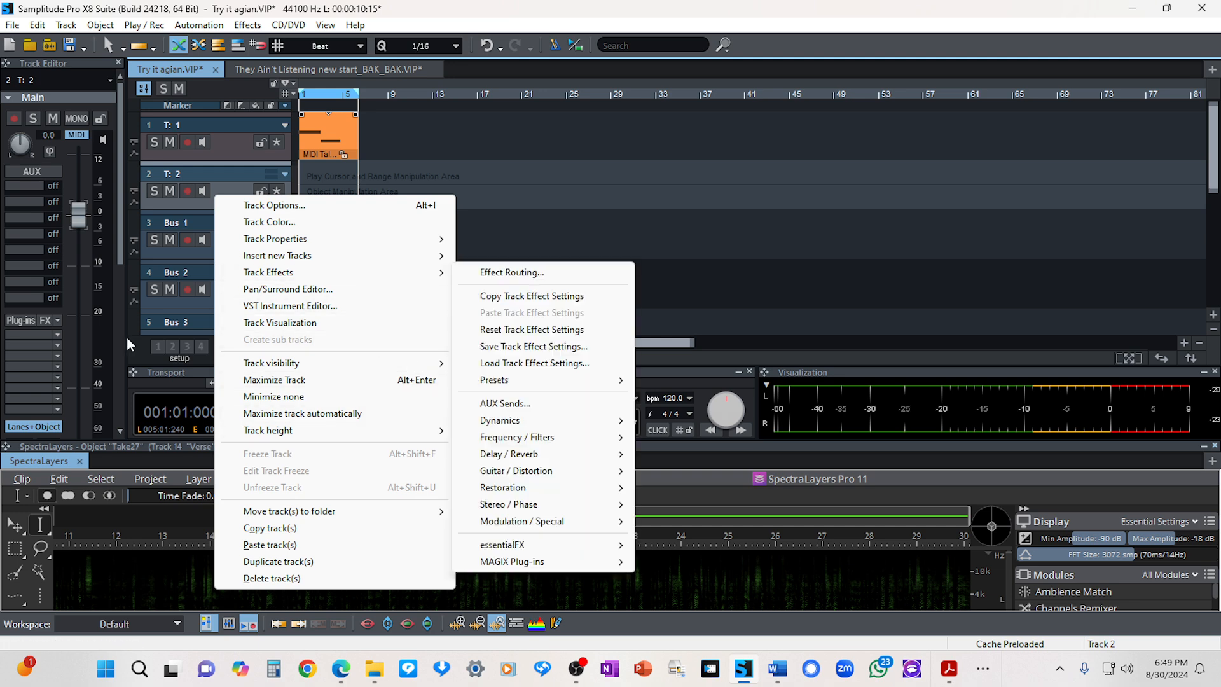
pyautogui.click(210, 181)
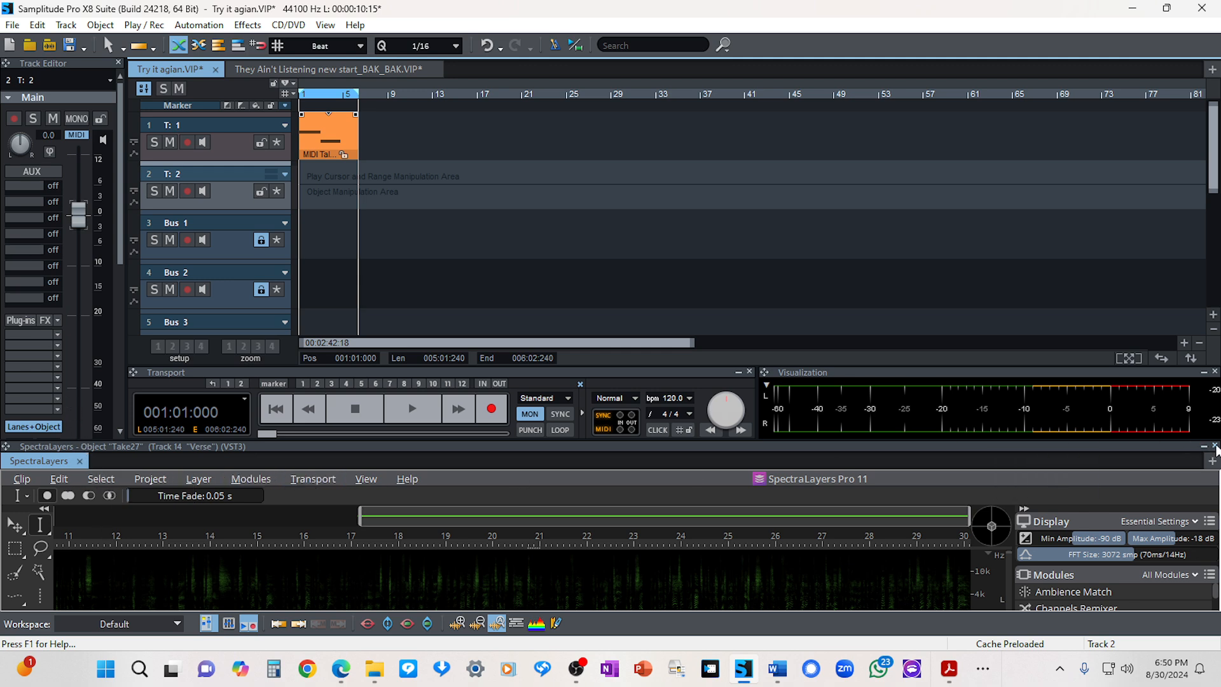
pyautogui.click(1215, 446)
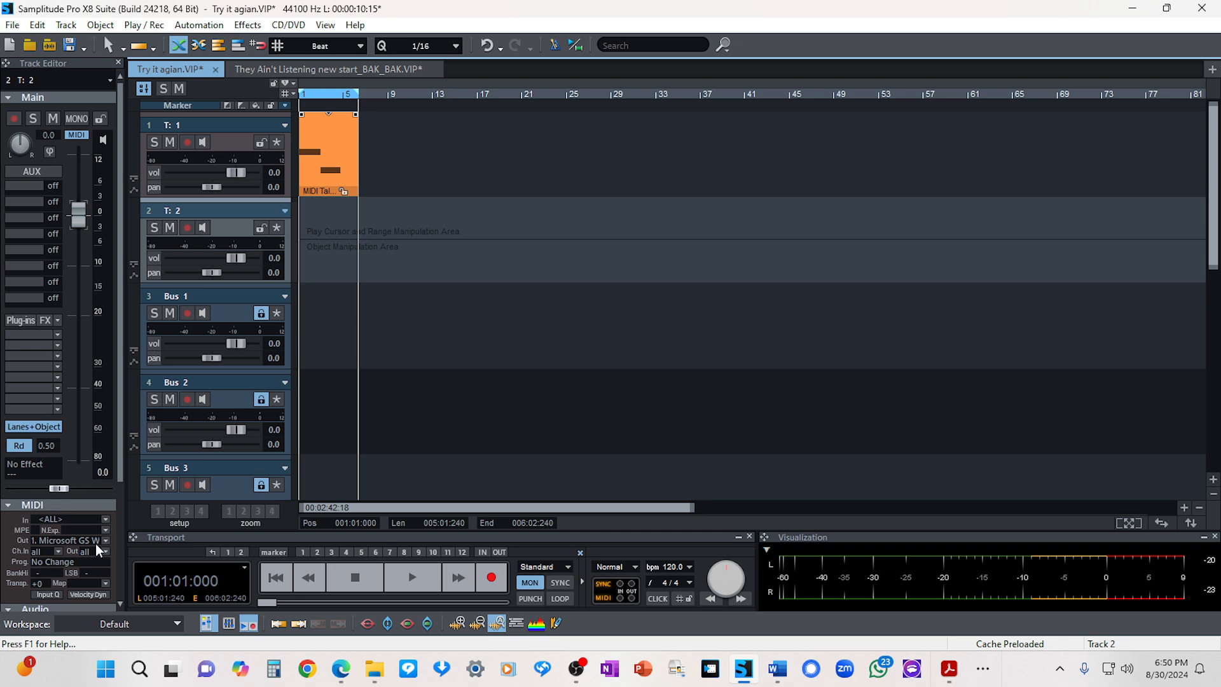
# Step: Load Unison MIDI Wizard 2 as a new instrument on track T: 2 and generate a Hip Hop & Rap lead in Melody mode
pyautogui.click(105, 541)
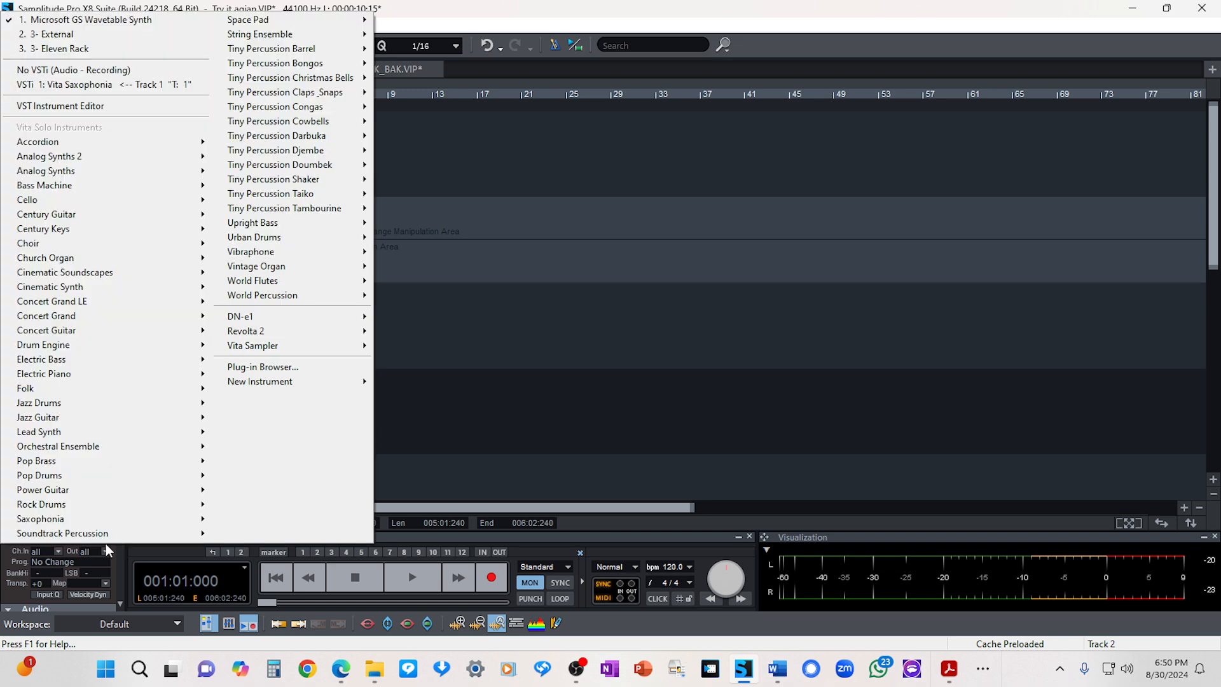
pyautogui.moveTo(296, 383)
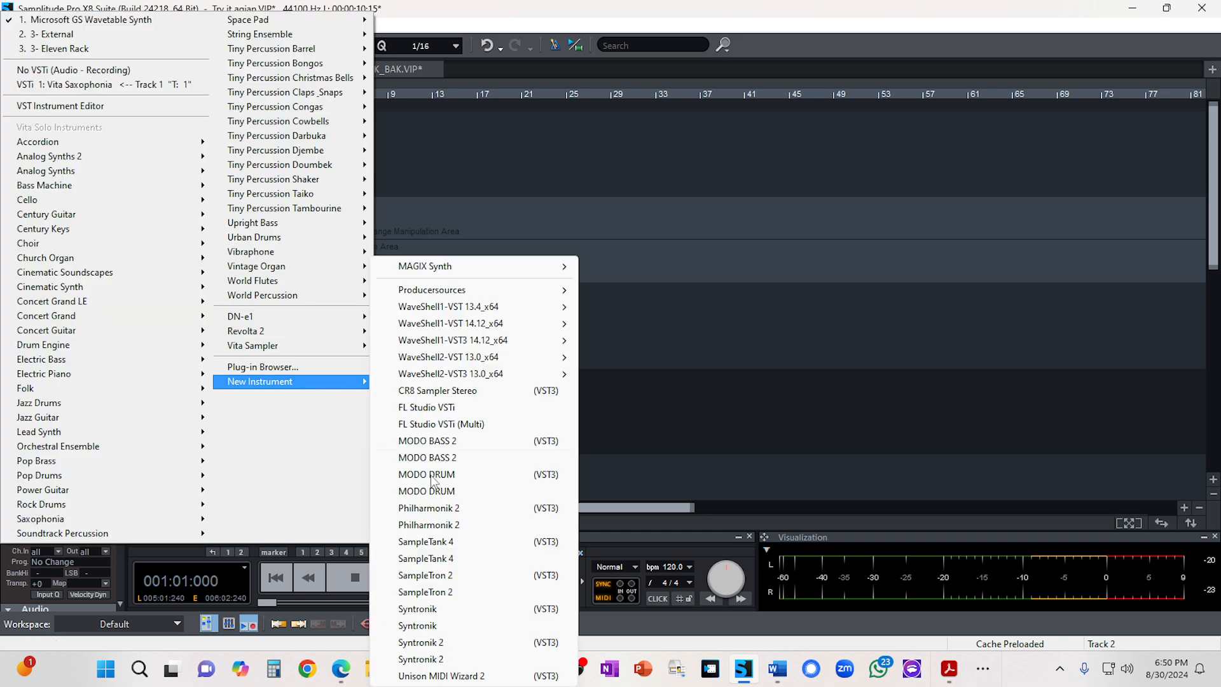
pyautogui.click(469, 676)
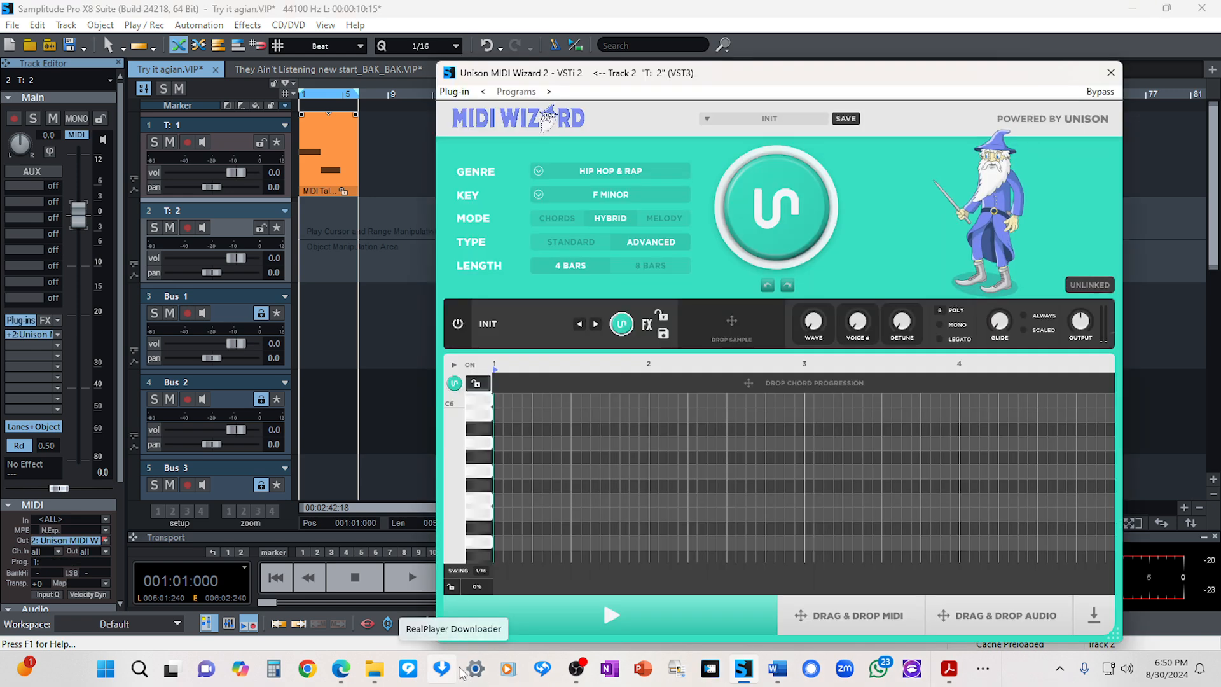
pyautogui.moveTo(726, 72); pyautogui.dragTo(723, 60)
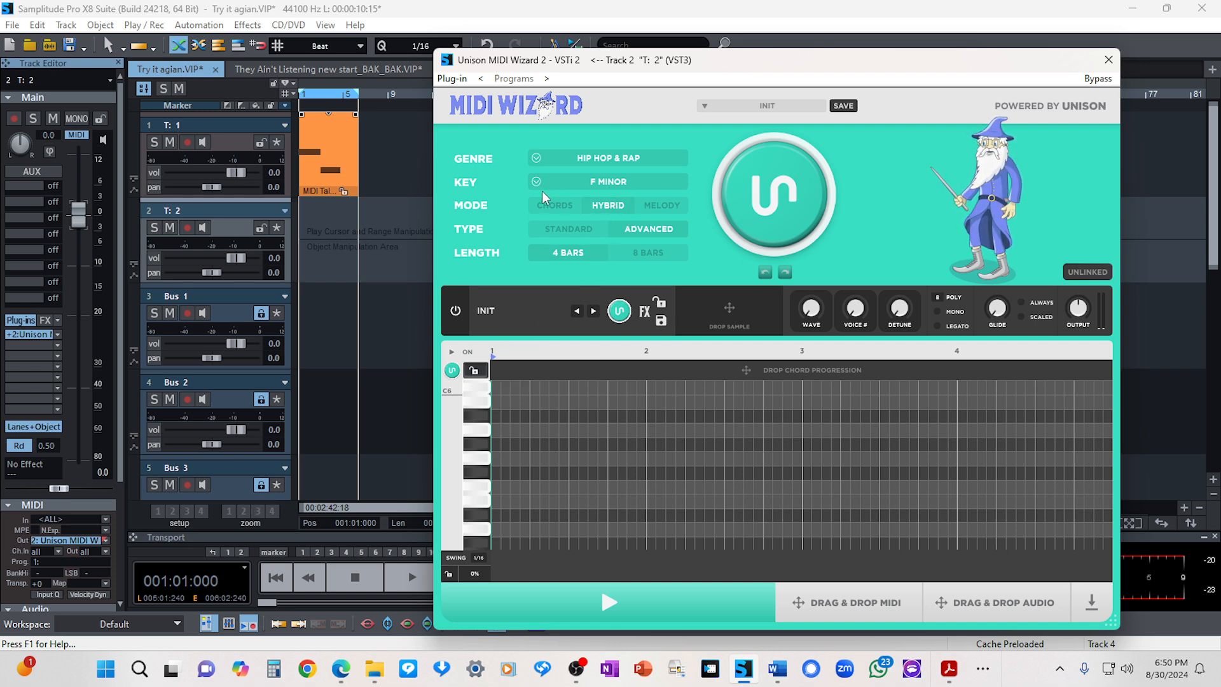
pyautogui.click(655, 207)
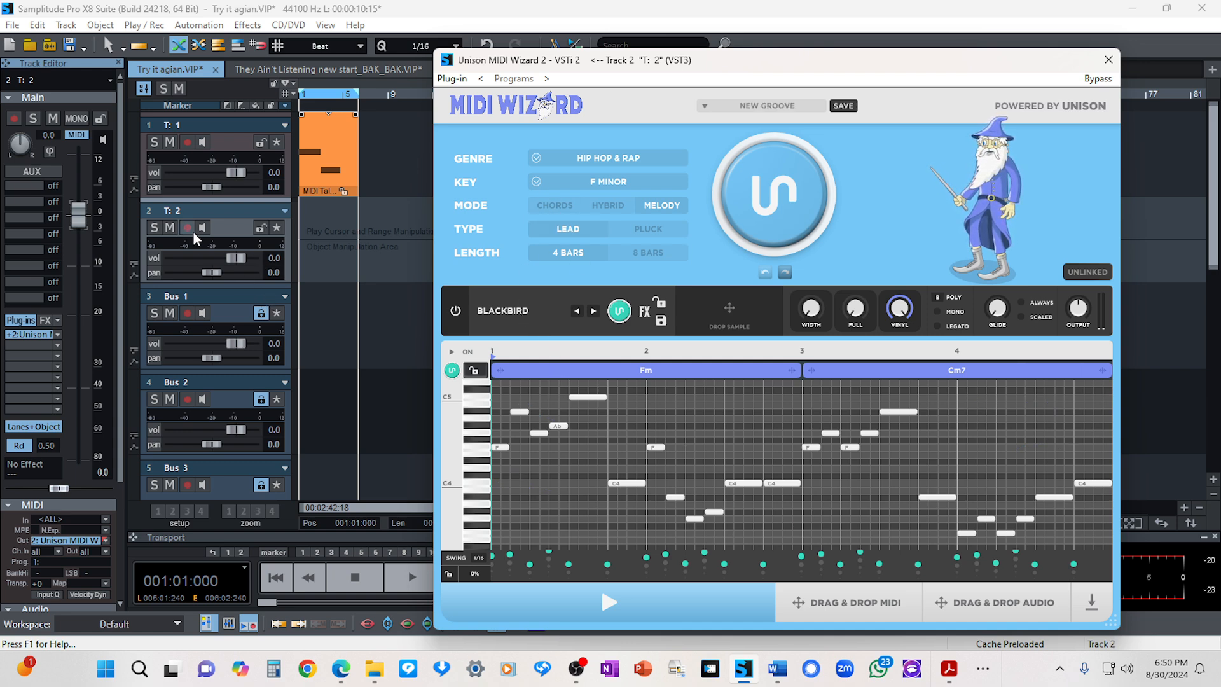
# Step: Preview the generated melody alone and with the project, setting track T: 2's volume to about -3.4 dB
pyautogui.moveTo(76, 213); pyautogui.dragTo(82, 335)
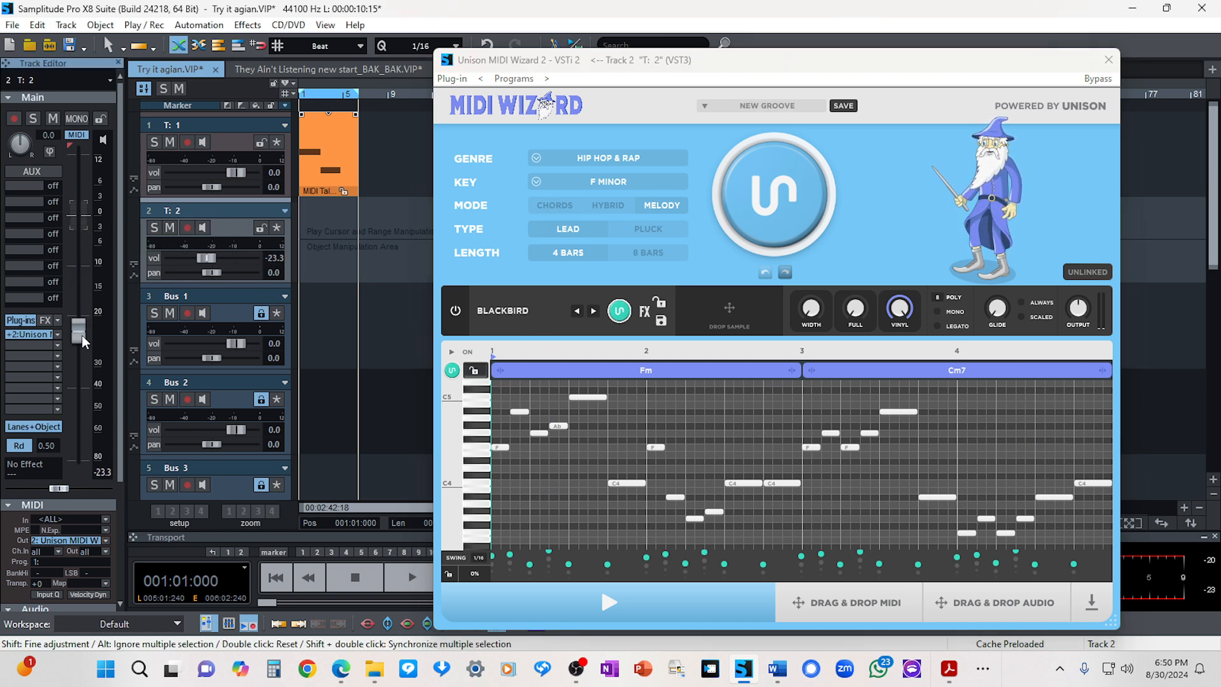
pyautogui.click(569, 611)
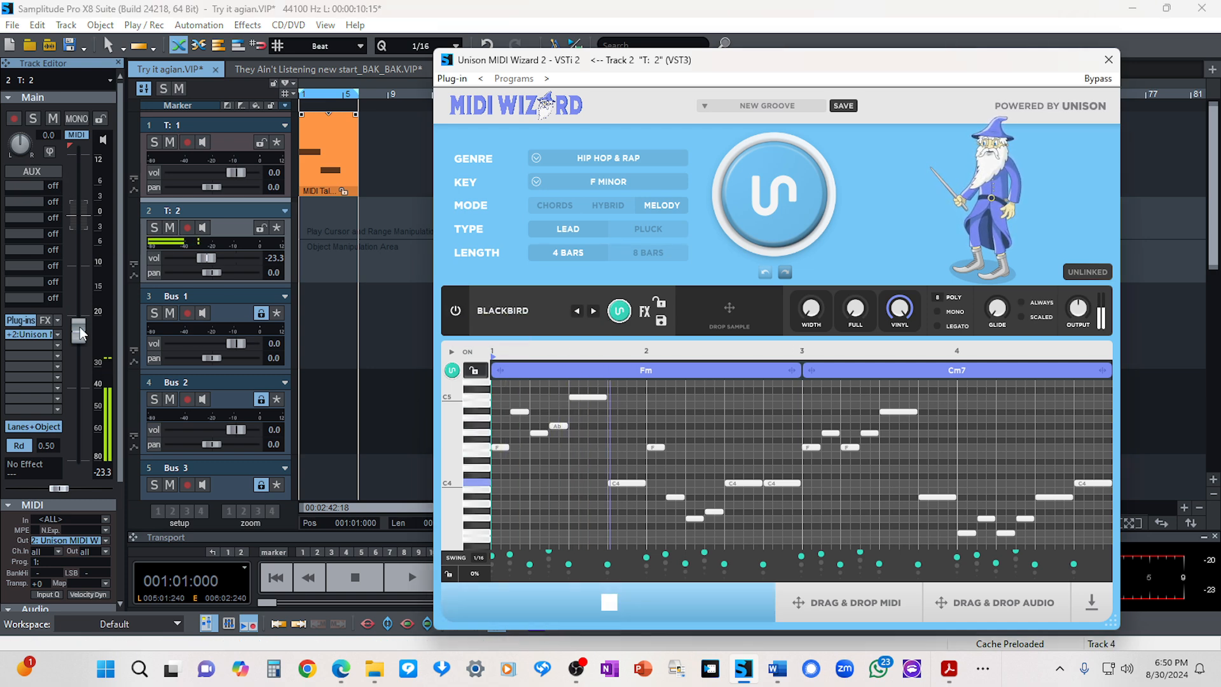
pyautogui.moveTo(79, 327); pyautogui.dragTo(83, 228)
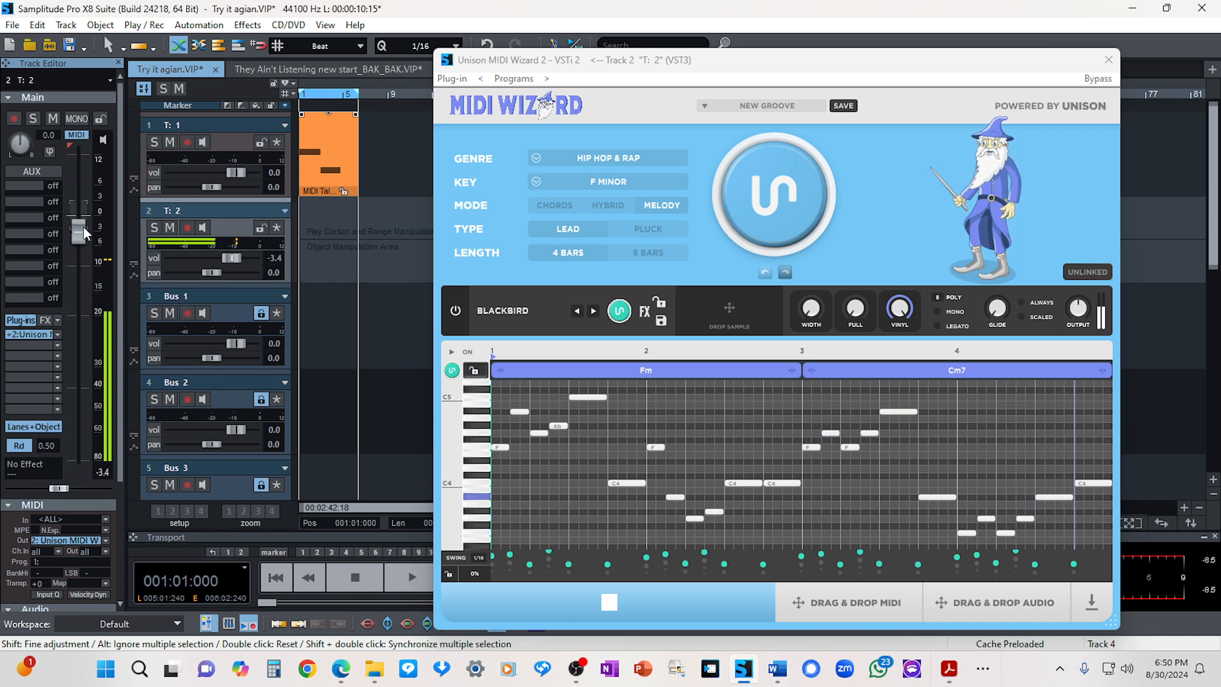
pyautogui.press('space')
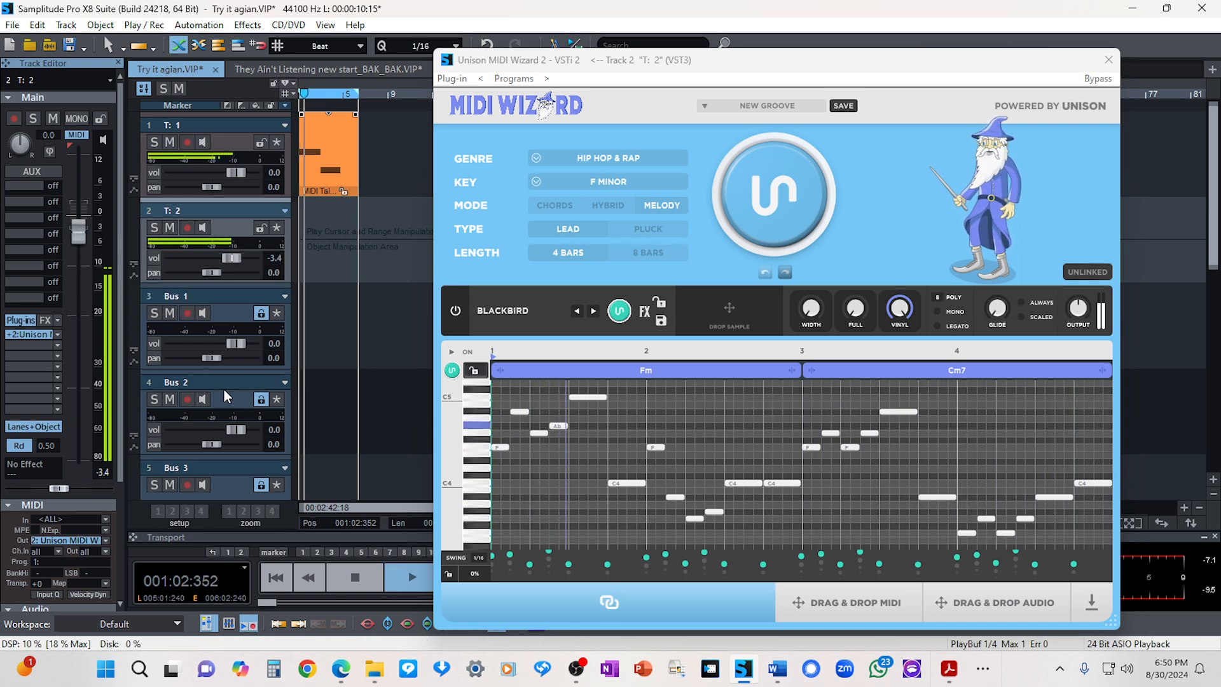
pyautogui.press('space')
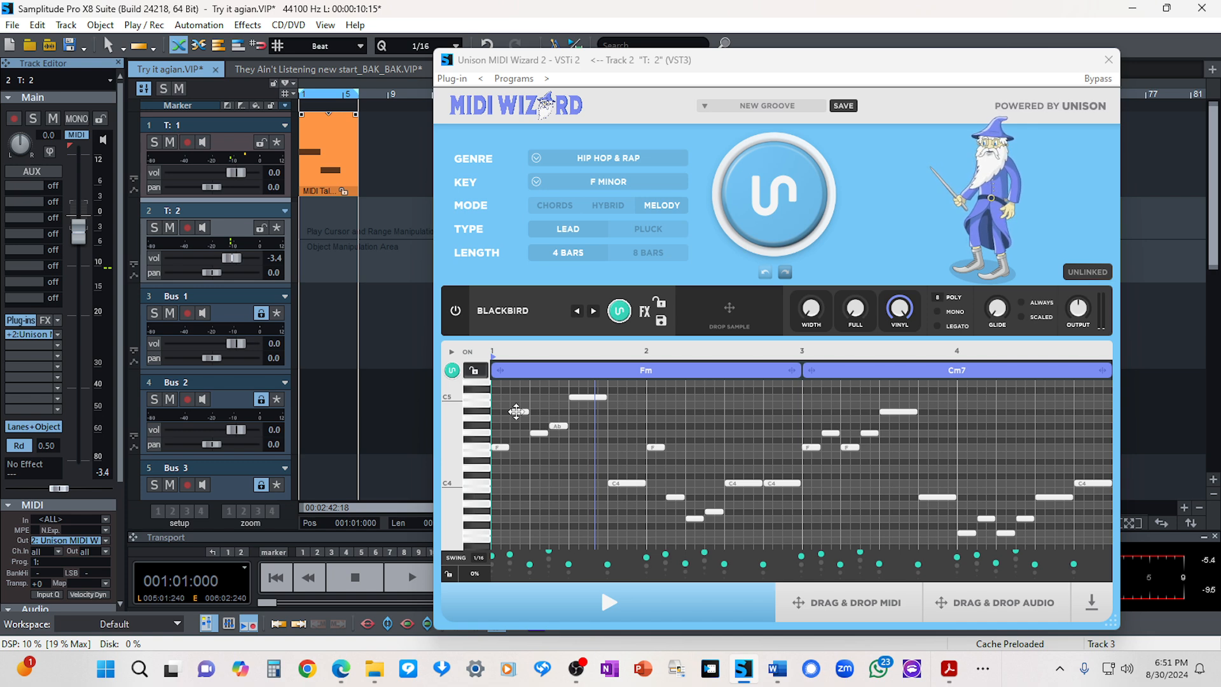
# Step: Set MIDI Wizard's genre to Trap, generate a new melody and preview it
pyautogui.click(623, 163)
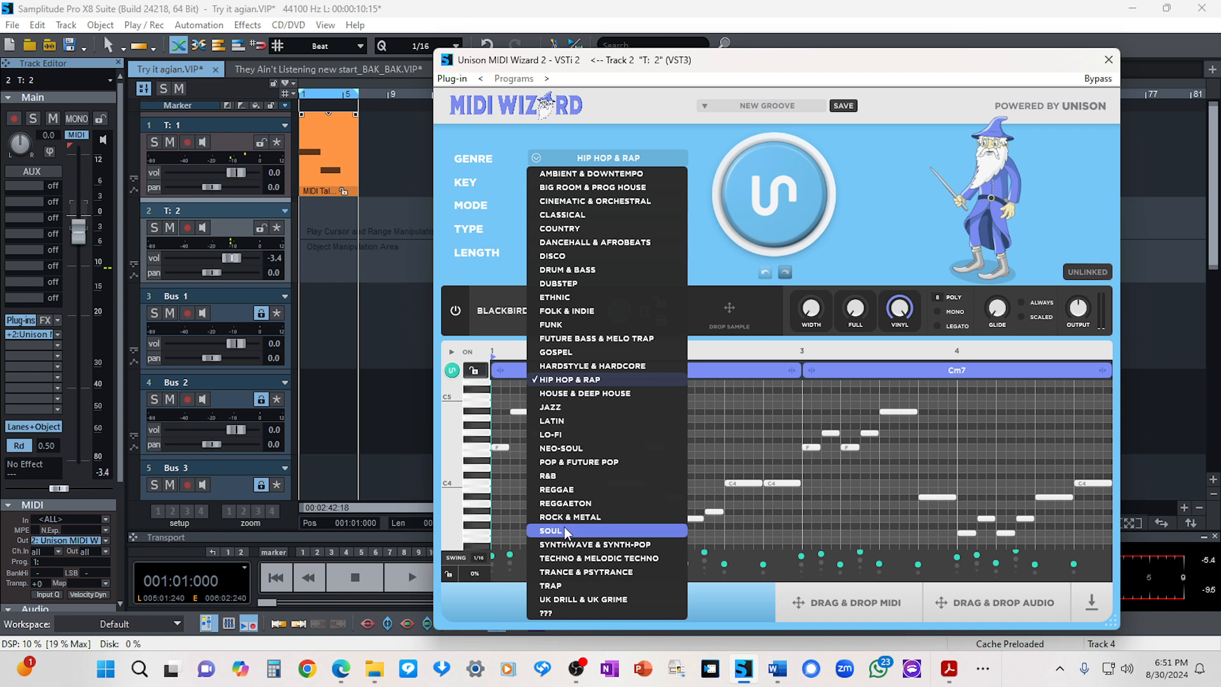
pyautogui.click(556, 585)
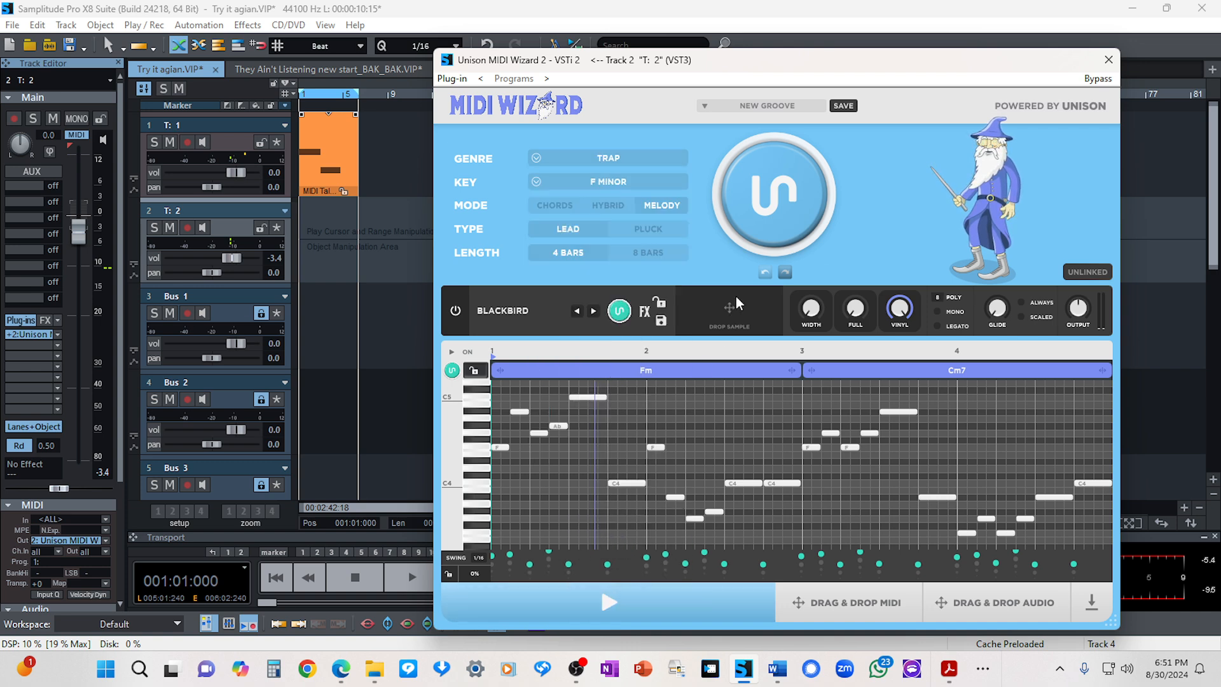
pyautogui.click(769, 210)
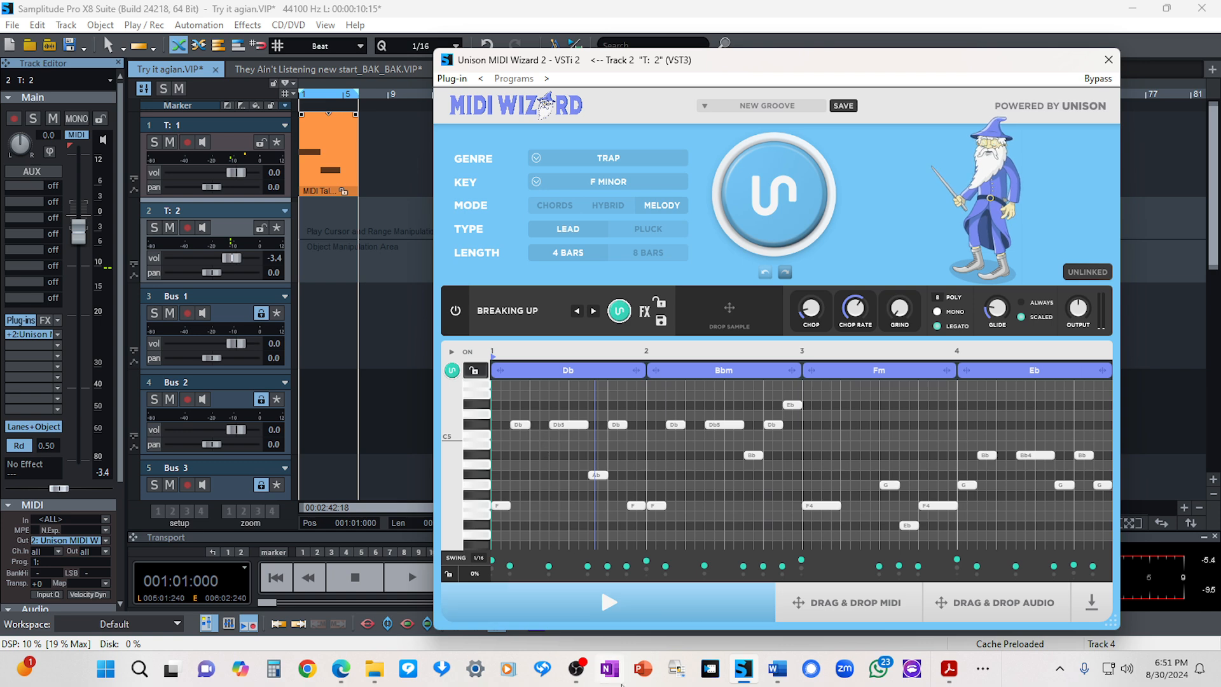
pyautogui.click(616, 603)
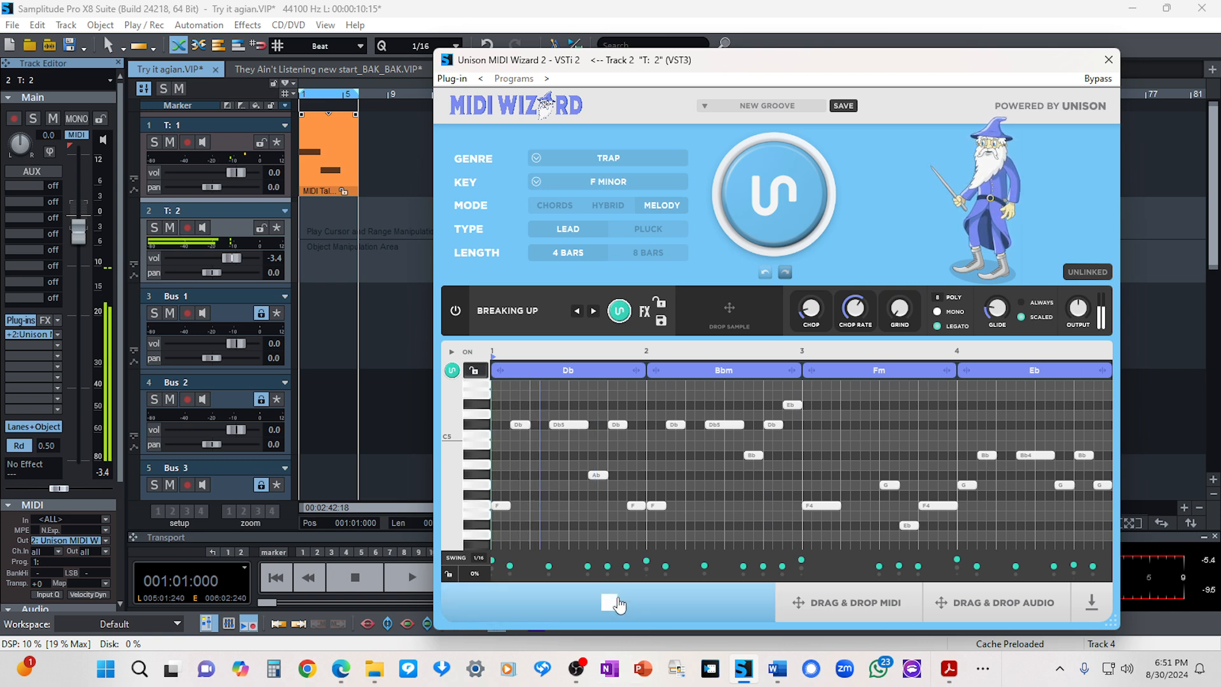
# Step: Switch MIDI Wizard's sound to the Clearwater keys preset and audition the melody together with the project
pyautogui.click(493, 313)
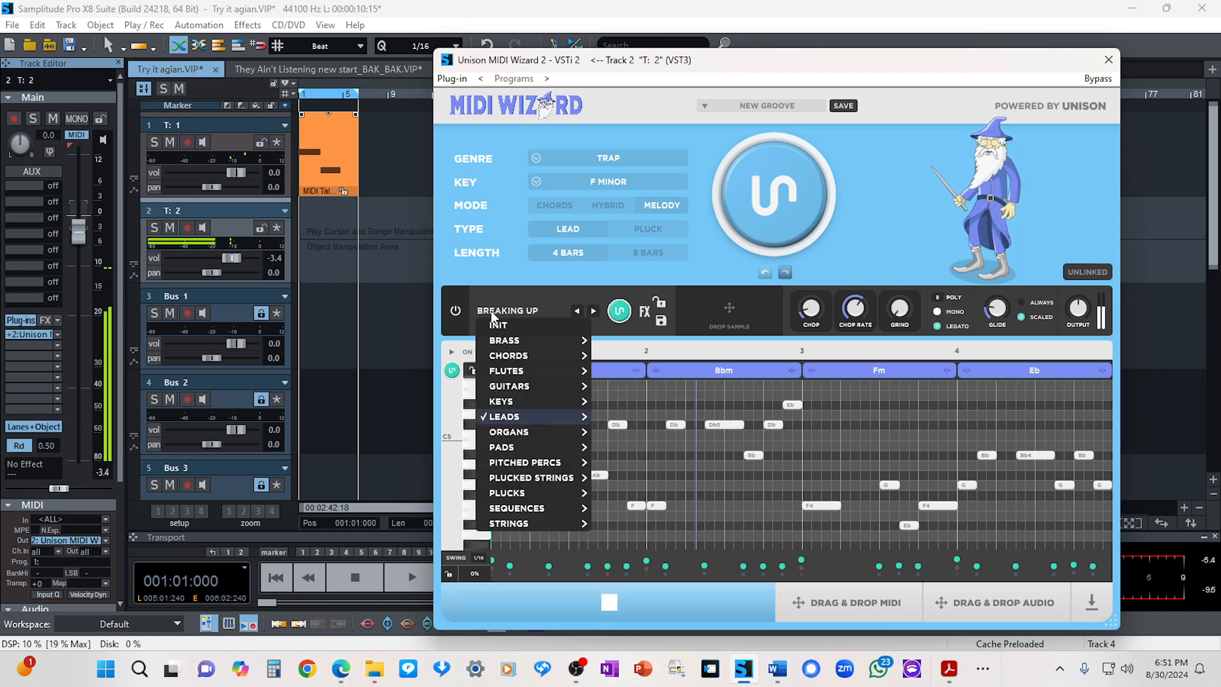
pyautogui.moveTo(525, 400)
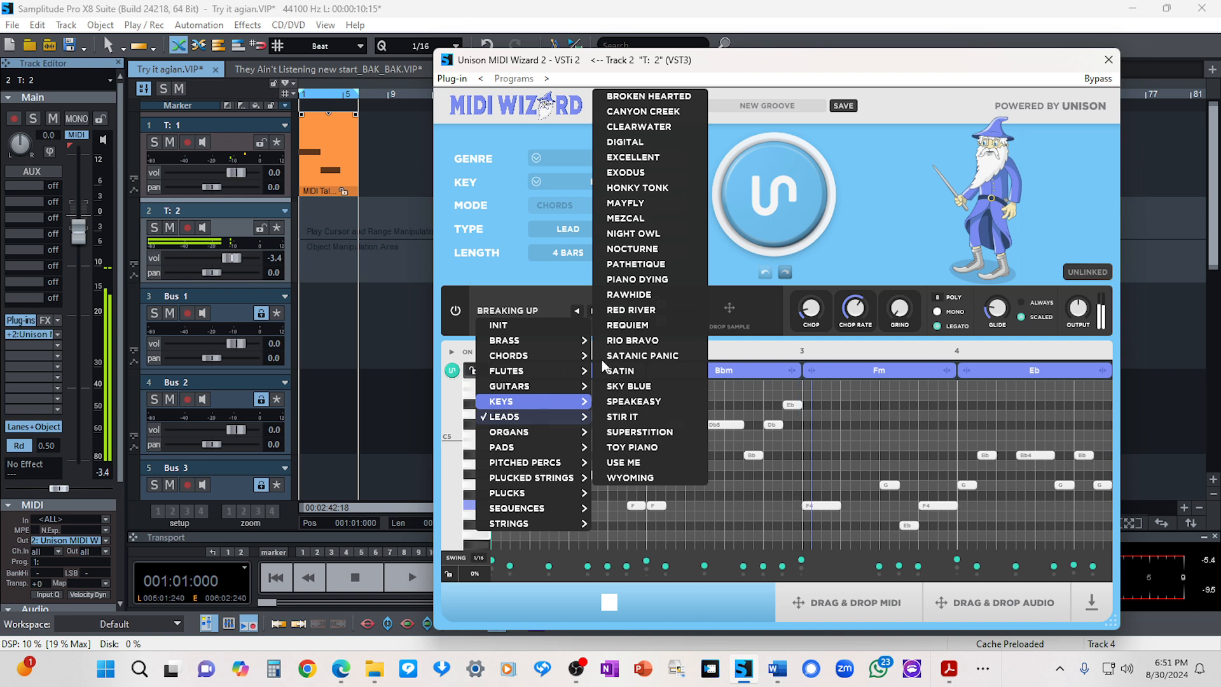
pyautogui.click(643, 125)
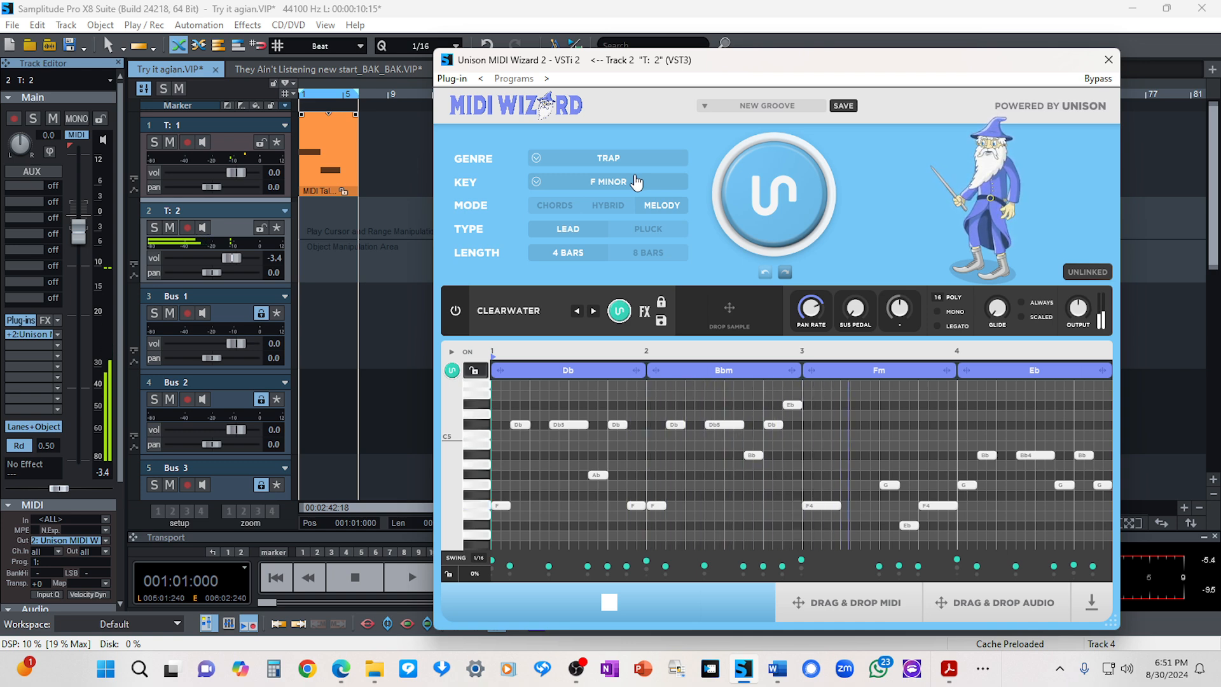
pyautogui.press('space')
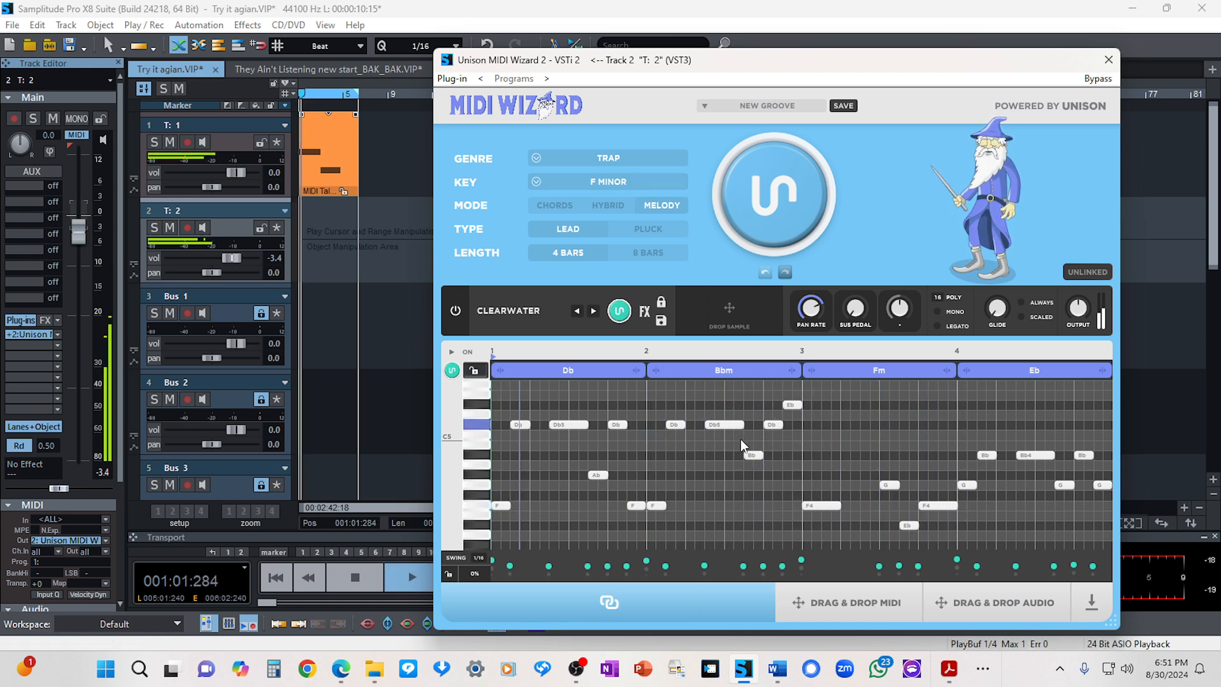
pyautogui.press('space')
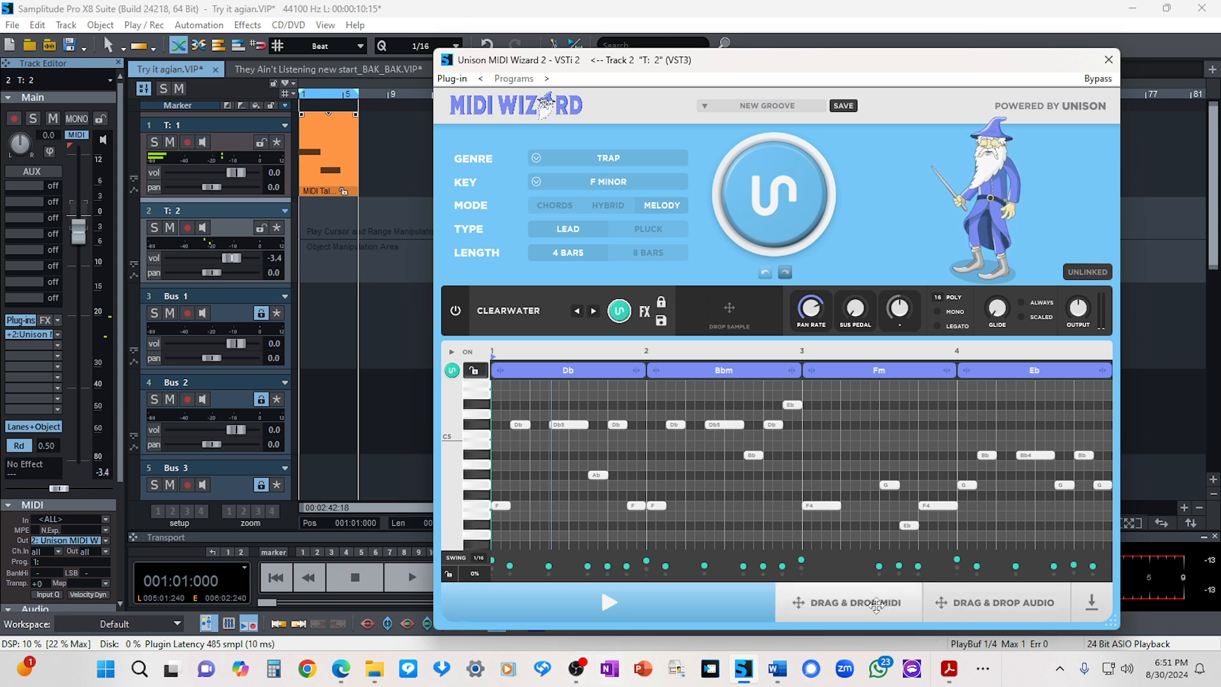
# Step: Bring the generated melody's MIDI onto track T: 1, importing it as multi-track without creating new tracks
pyautogui.moveTo(868, 604); pyautogui.dragTo(423, 299)
pyautogui.moveTo(326, 177); pyautogui.dragTo(320, 170)
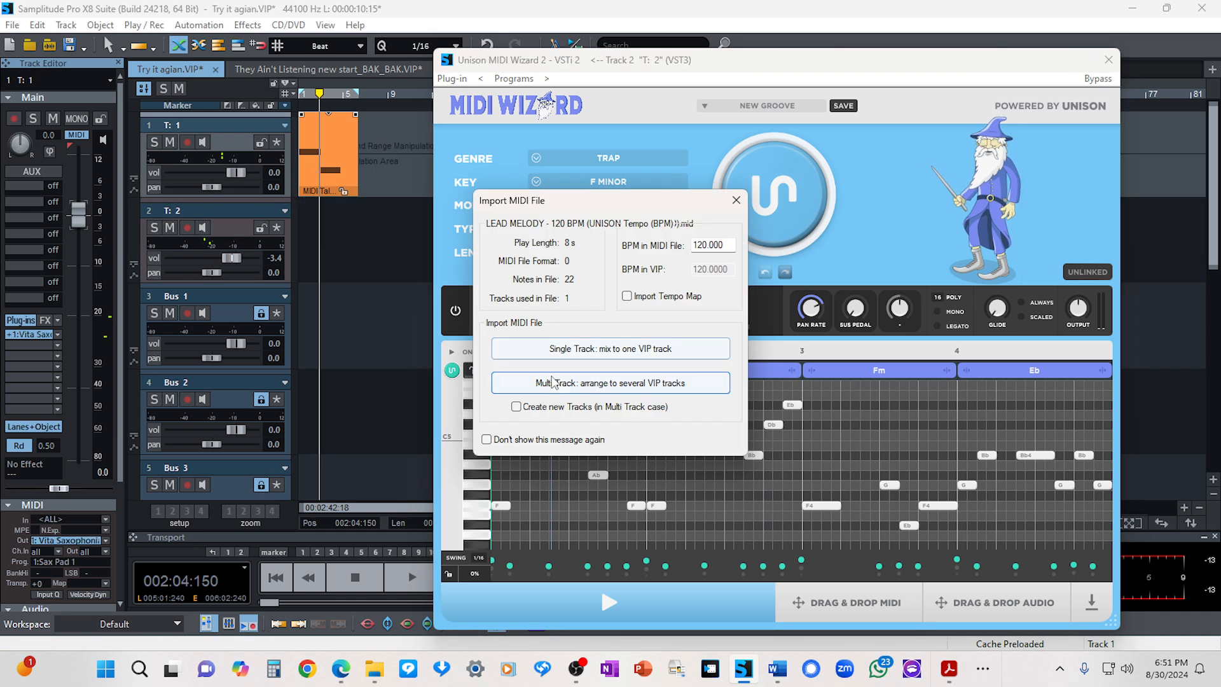
pyautogui.click(553, 383)
# Step: Delete the original MIDI take from track T: 1 and move the imported melody object to the project start
pyautogui.click(305, 159)
pyautogui.rightClick(306, 158)
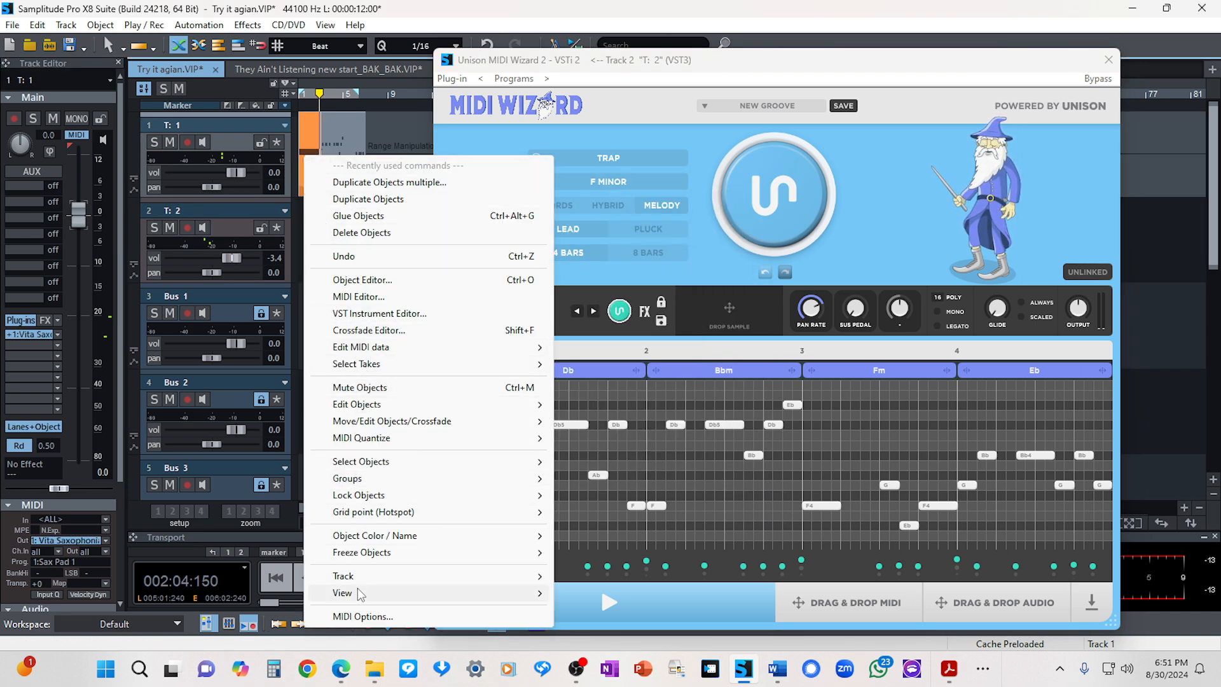
pyautogui.click(353, 232)
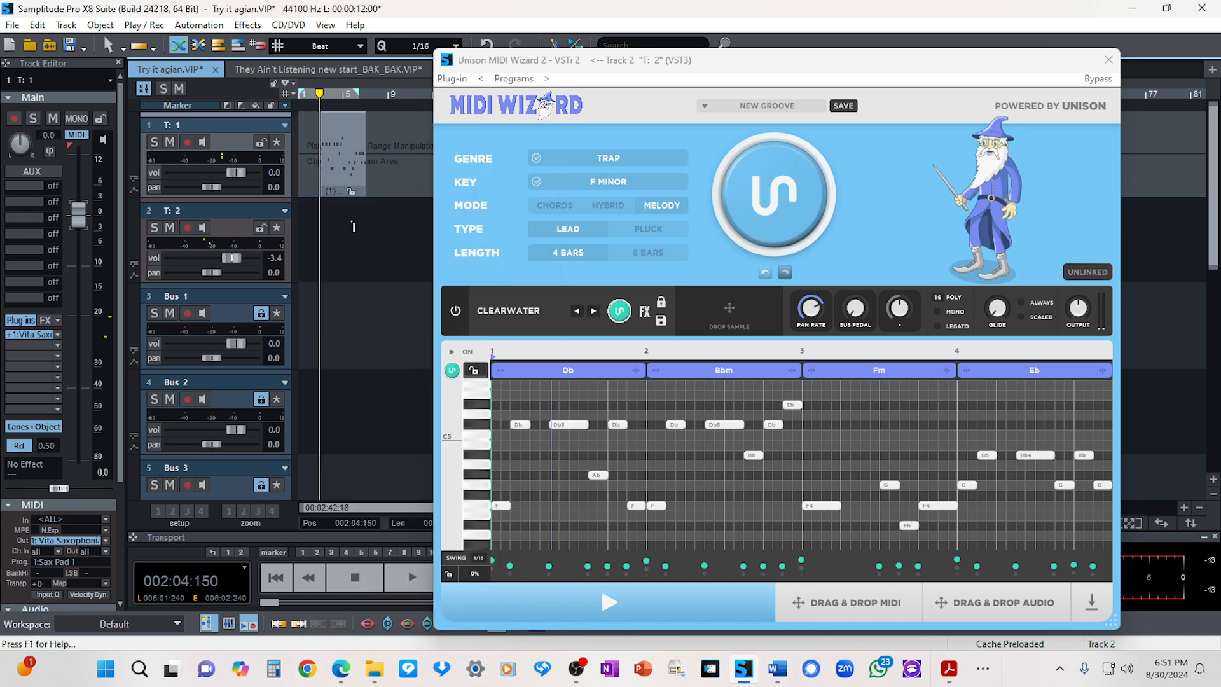
pyautogui.click(340, 189)
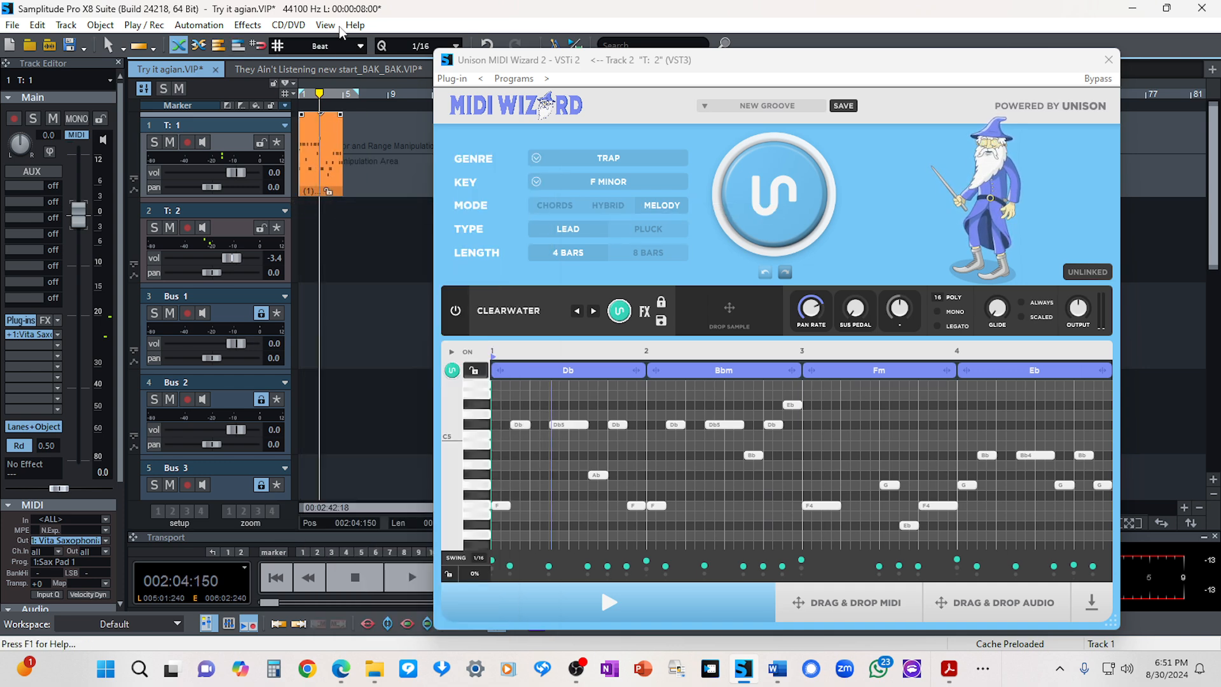
# Step: Play the project from the start and switch off MIDI Wizard's built-in sound to hear only track T: 1
pyautogui.click(275, 578)
pyautogui.press('space')
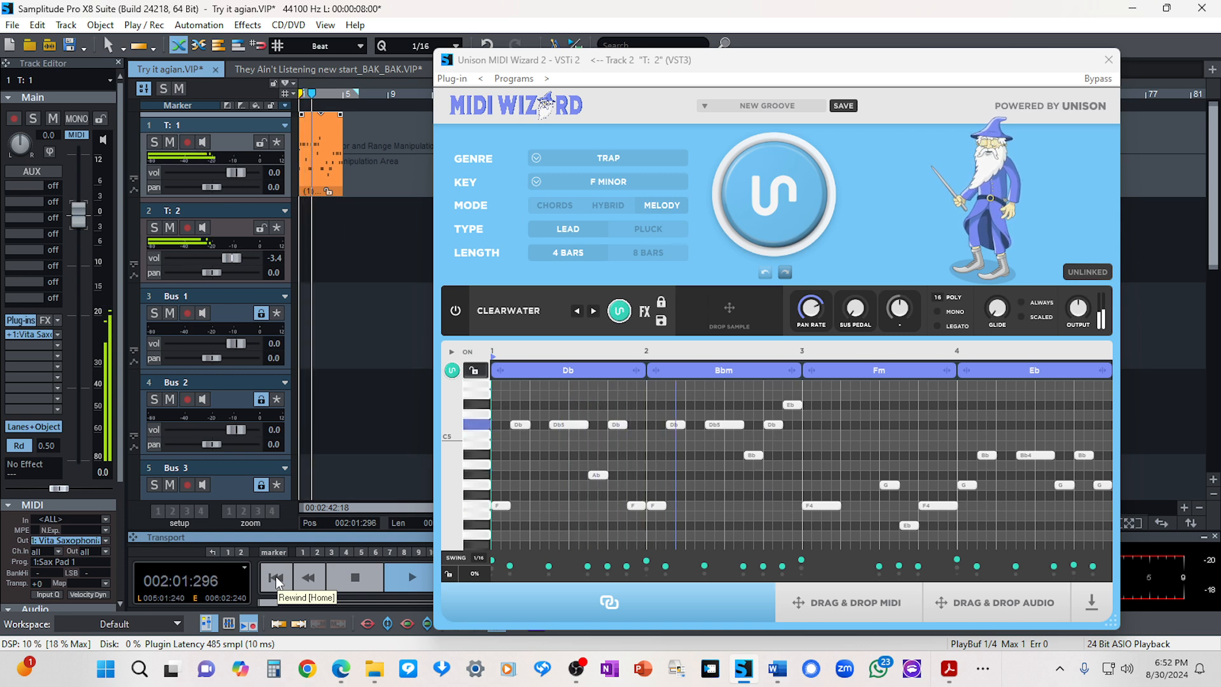
pyautogui.press('space')
pyautogui.click(455, 311)
pyautogui.press('space')
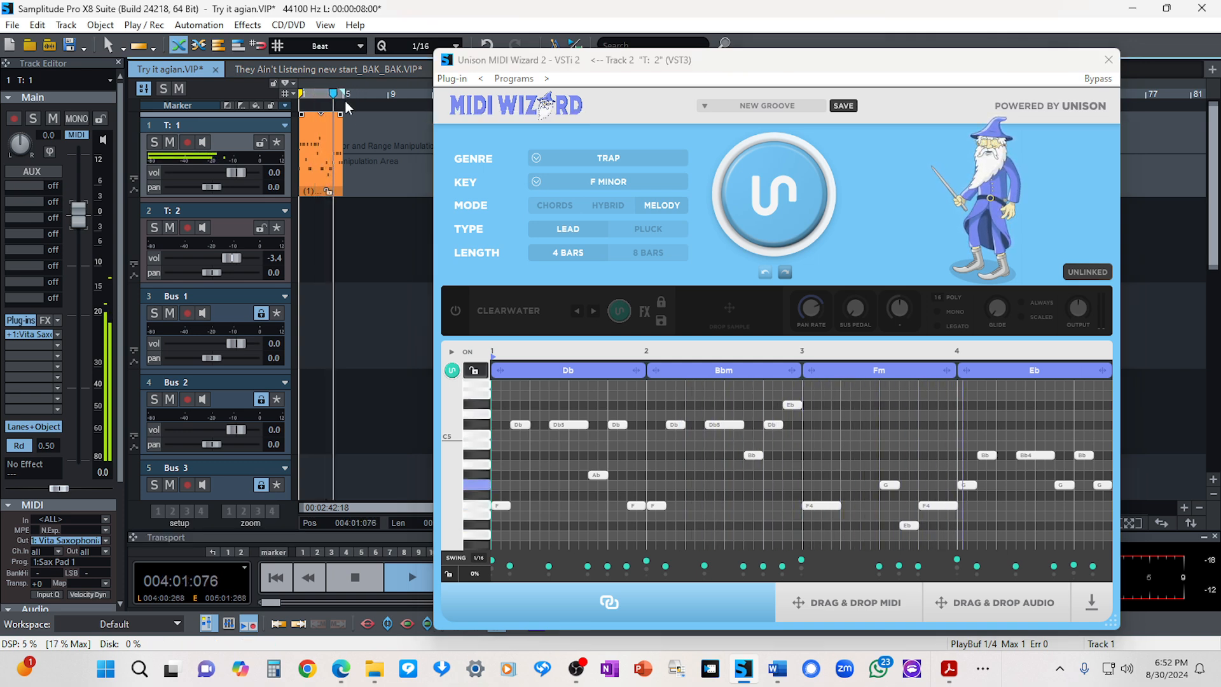
pyautogui.press('space')
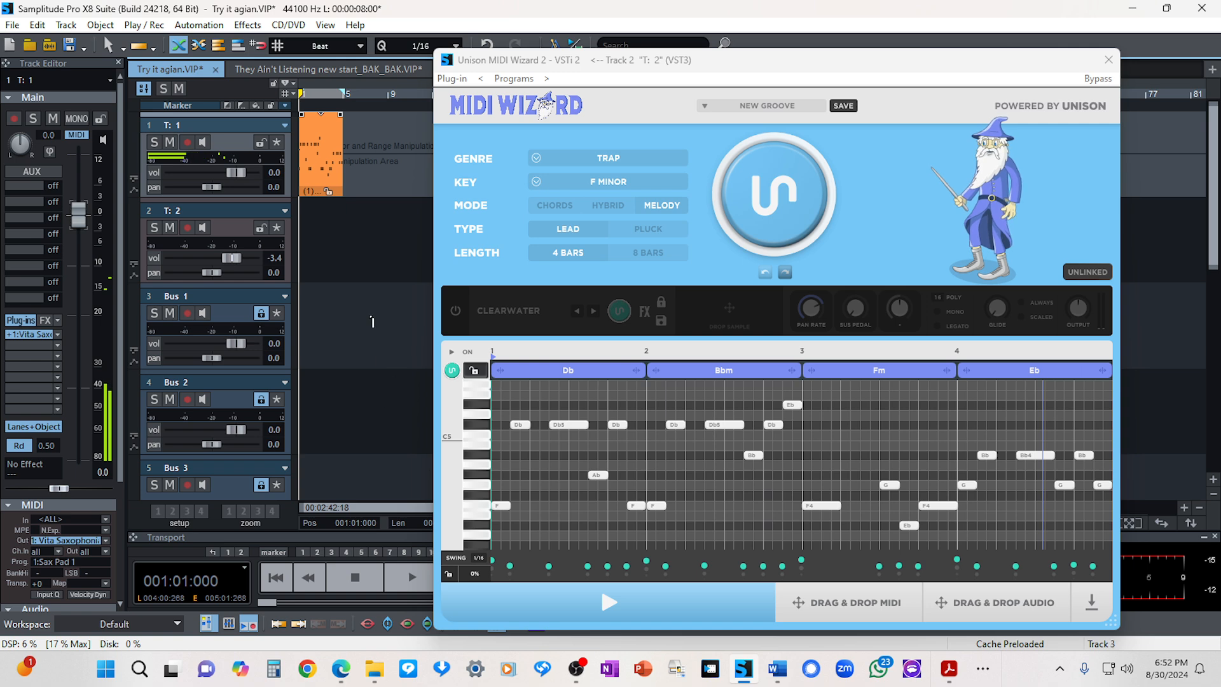
# Step: Open the lead melody object on track T: 1 in the MIDI Editor and close the MIDI Wizard window
pyautogui.doubleClick(315, 173)
pyautogui.click(1108, 60)
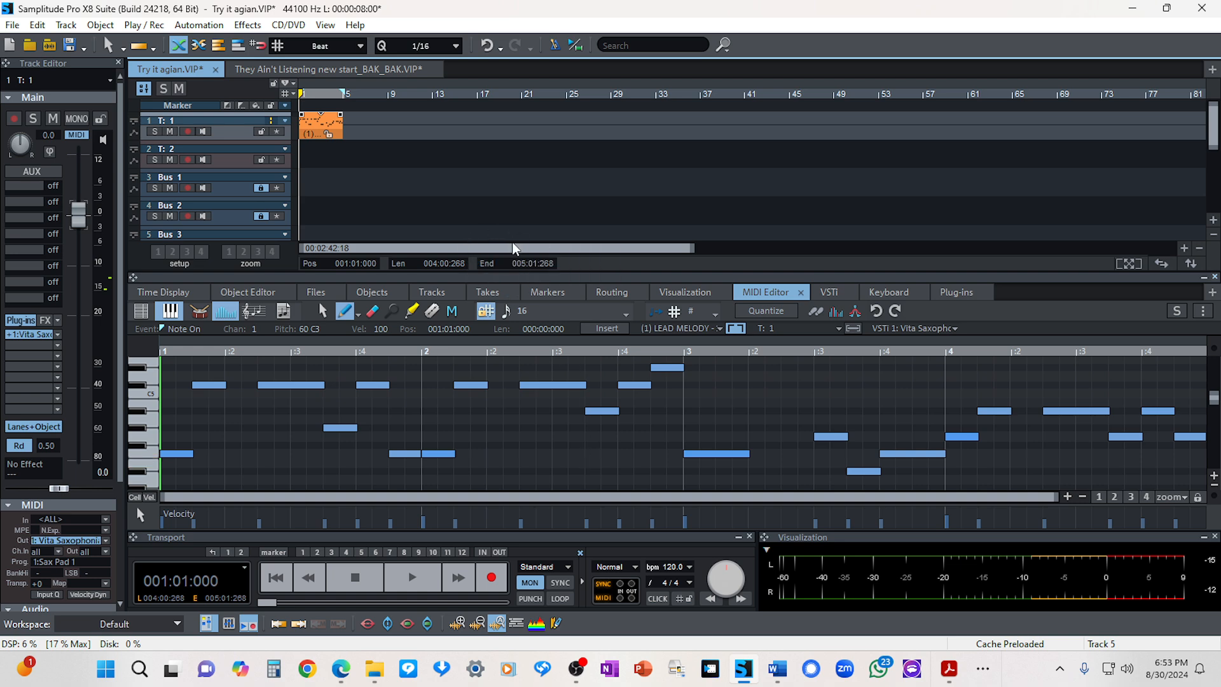
# Step: Show the Mixer and insert the recently used Dynamic Equalizer in the second plug-in slot of track T: 1
pyautogui.press('m')
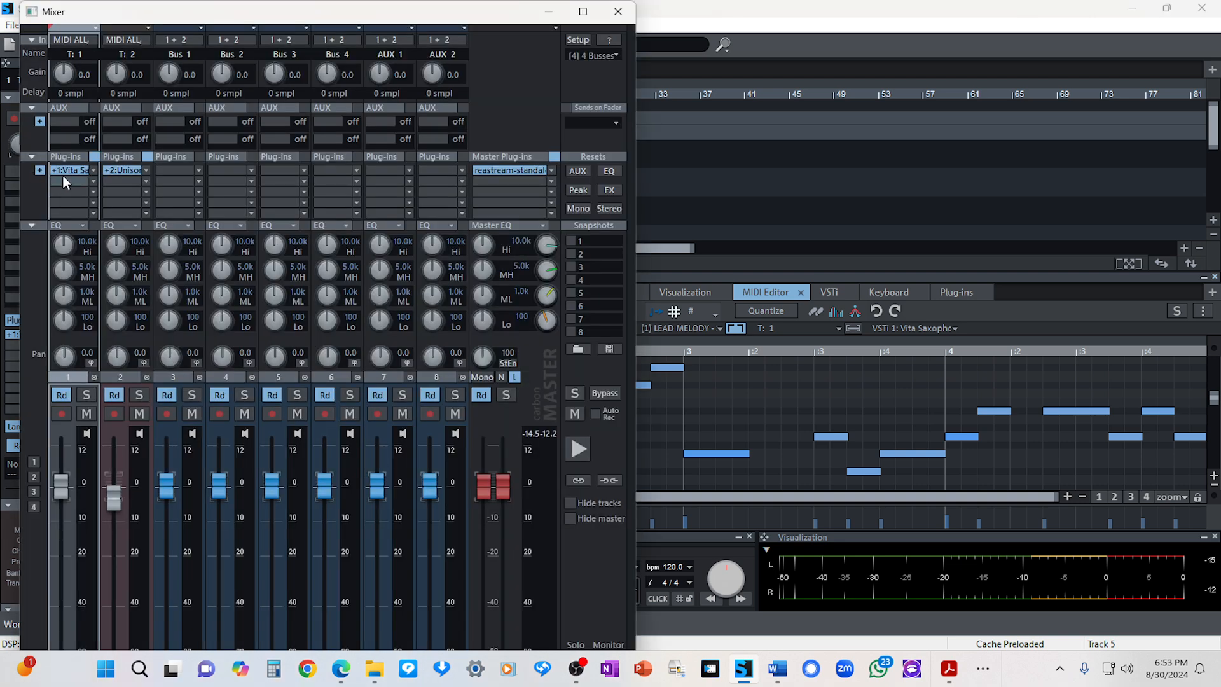
pyautogui.click(91, 182)
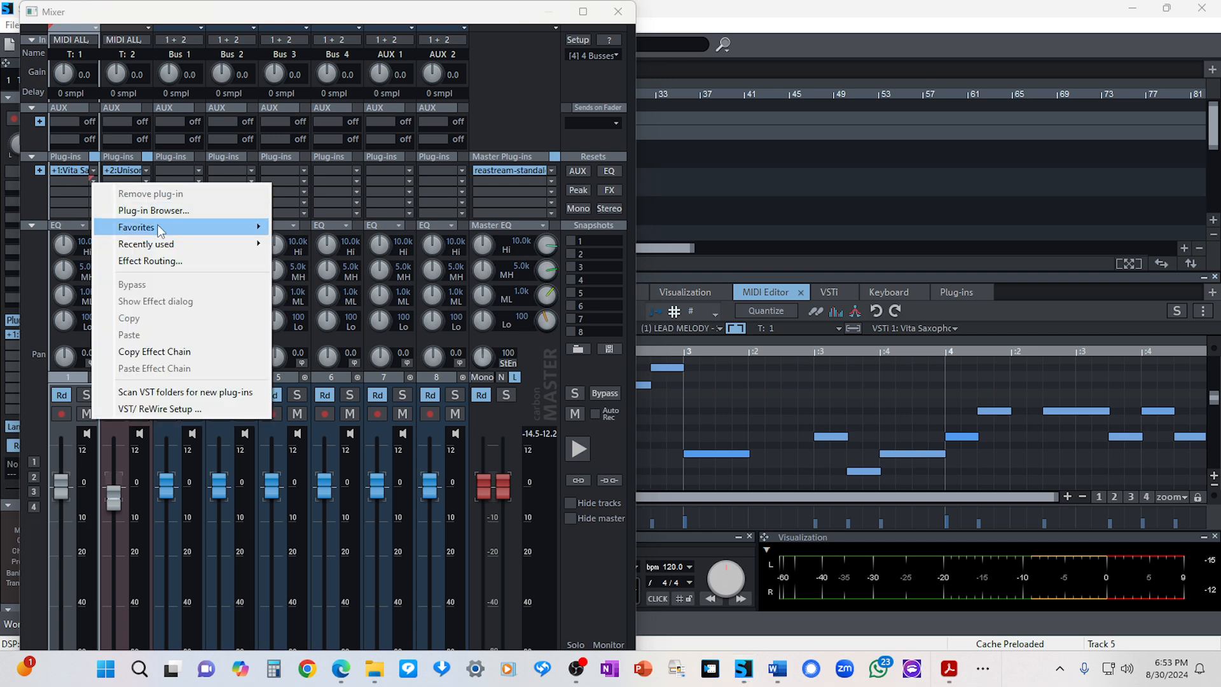
pyautogui.moveTo(168, 228)
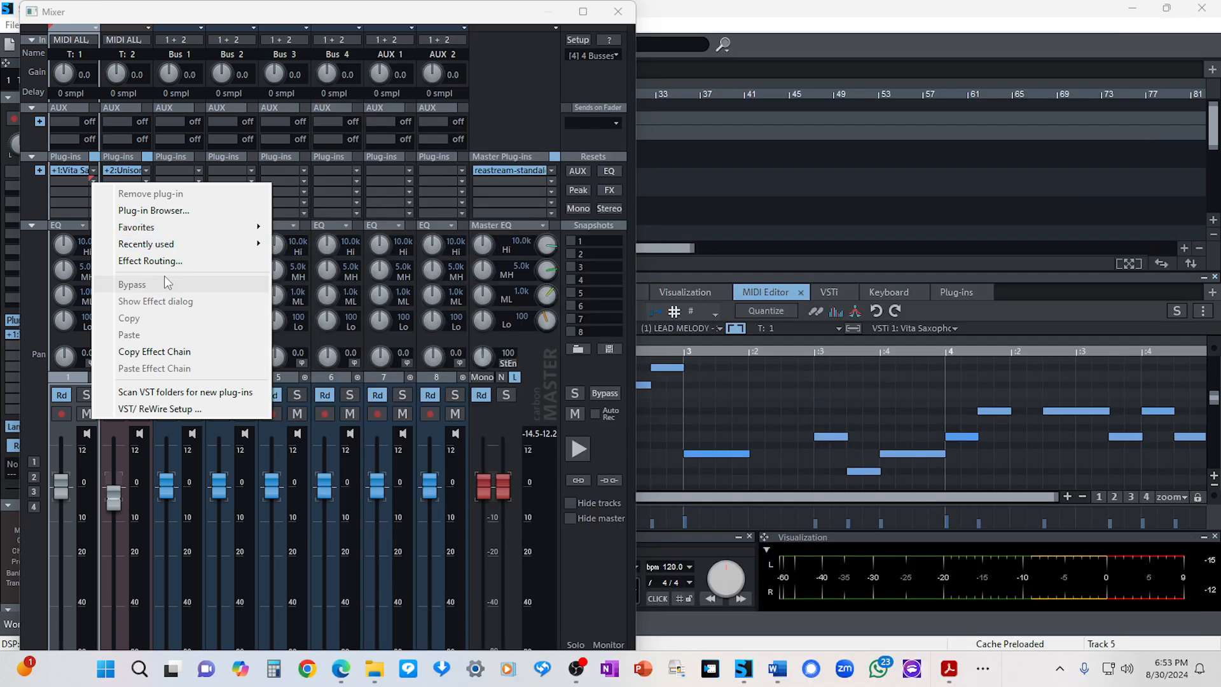
pyautogui.moveTo(208, 240)
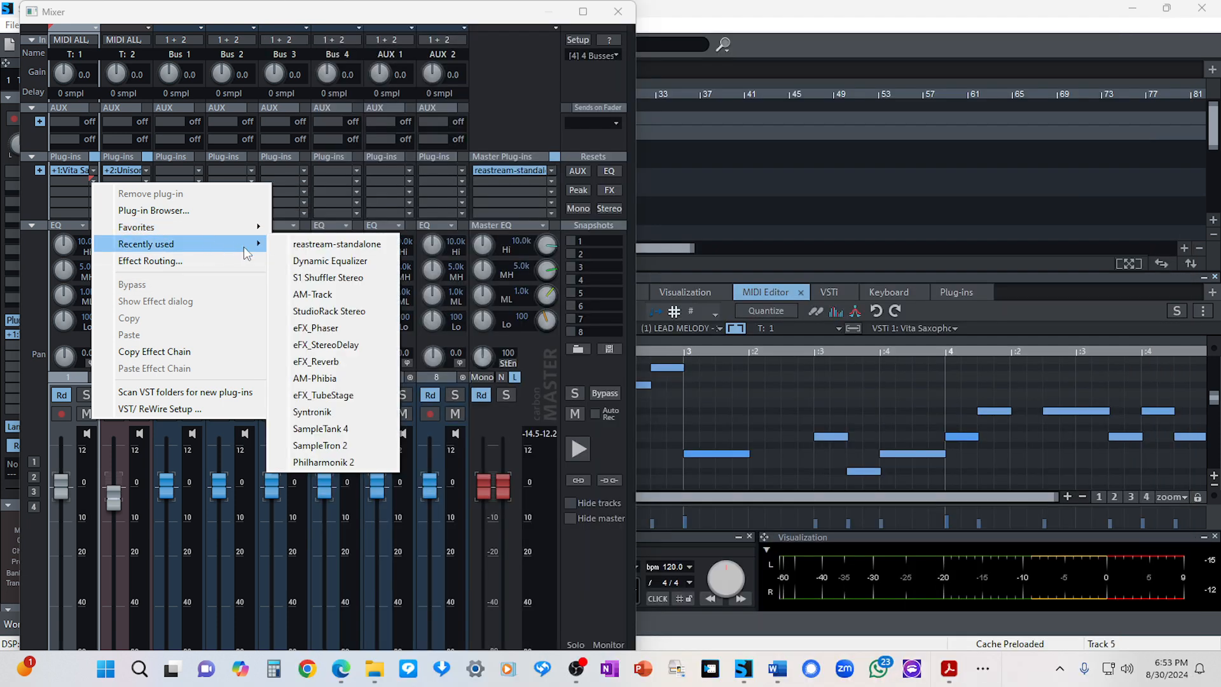
pyautogui.click(307, 261)
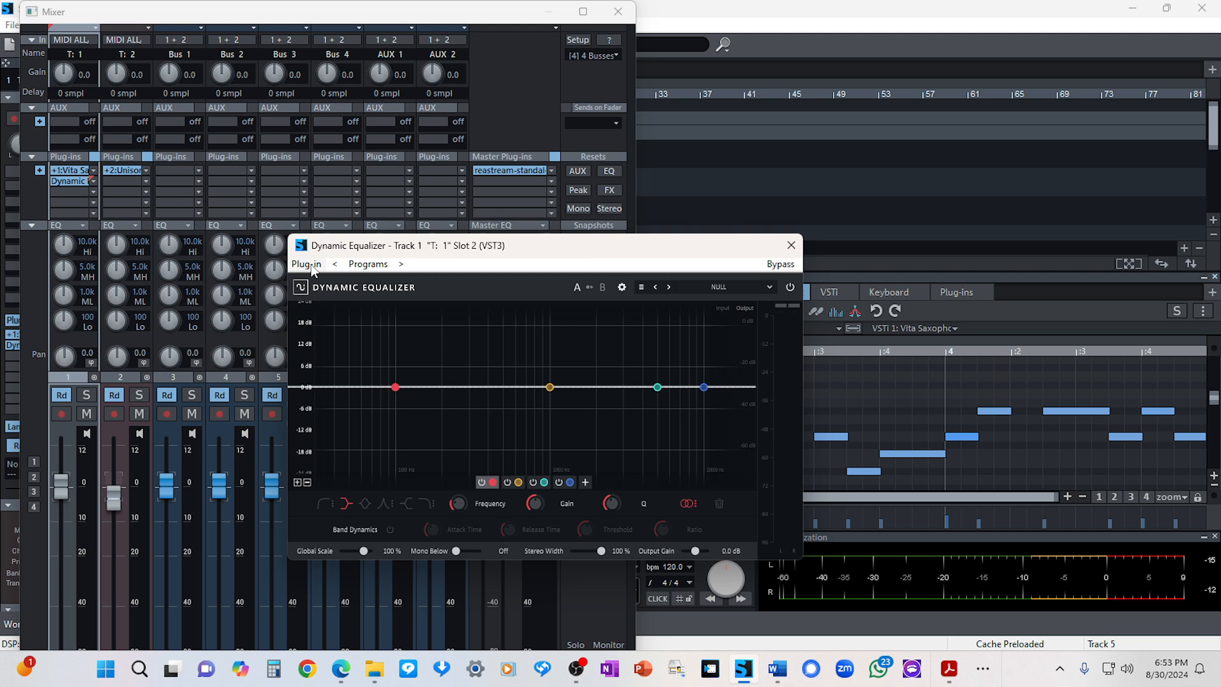
# Step: Reposition the Dynamic Equalizer window and cut the low shelf band by about 10 dB below 100 Hz
pyautogui.moveTo(536, 245); pyautogui.dragTo(501, 100)
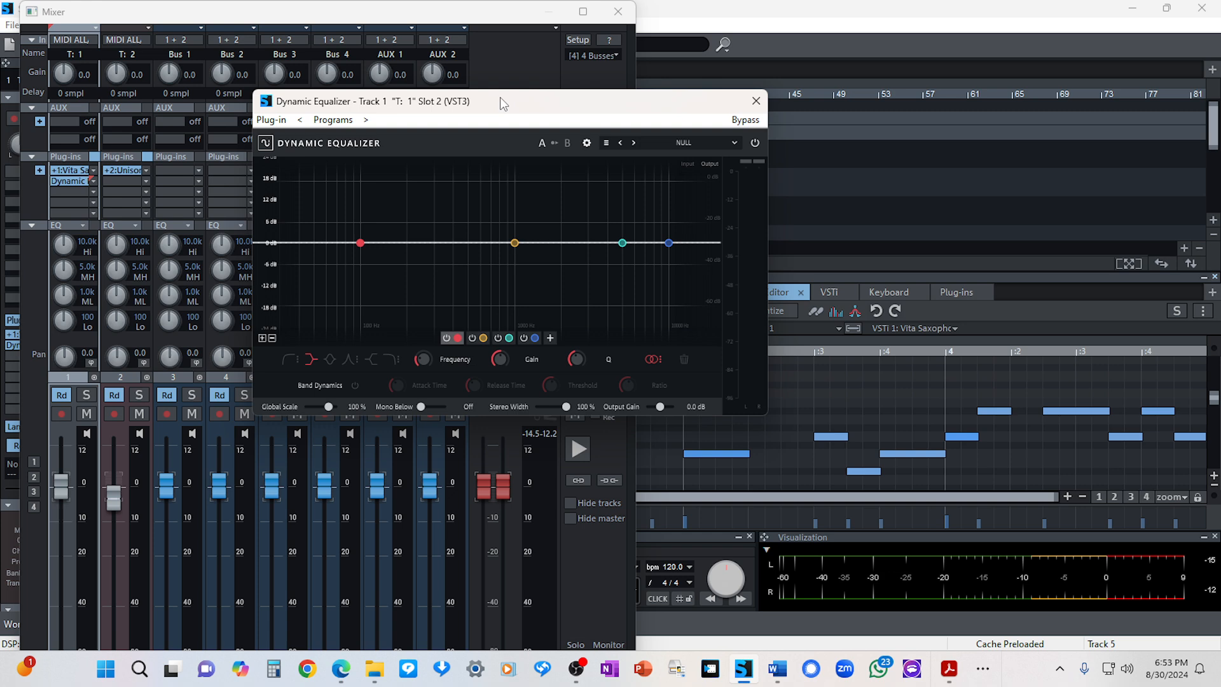
pyautogui.moveTo(502, 103); pyautogui.dragTo(552, 90)
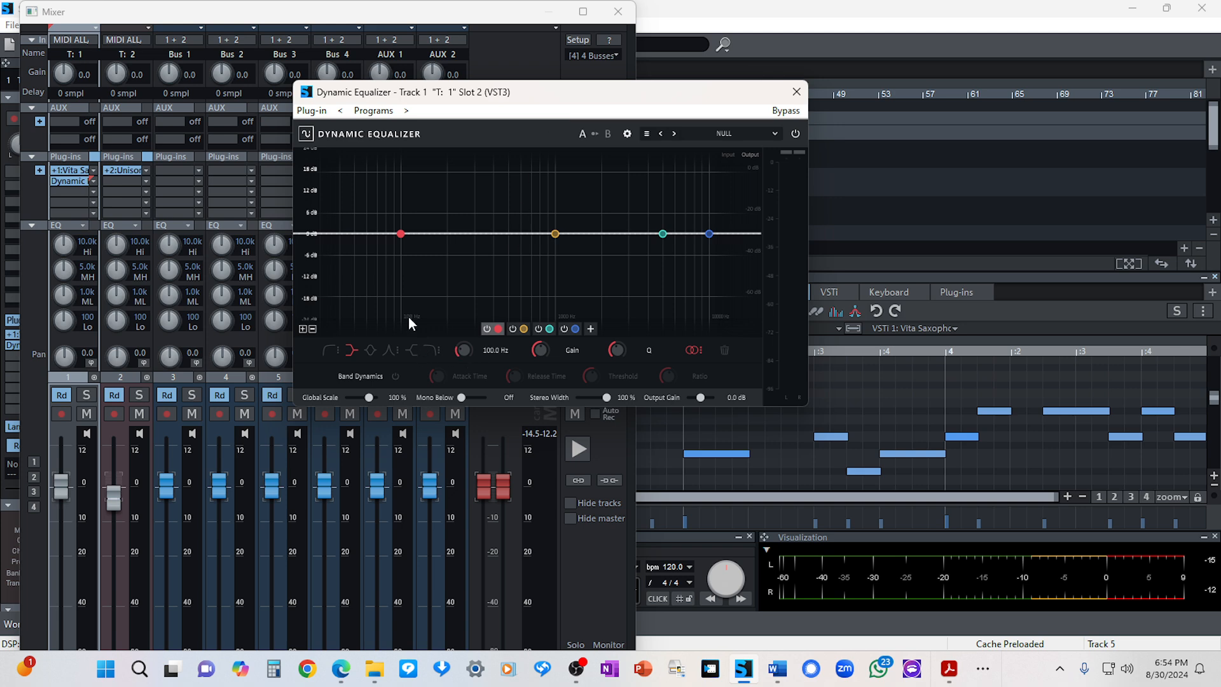
pyautogui.moveTo(401, 233); pyautogui.dragTo(334, 270)
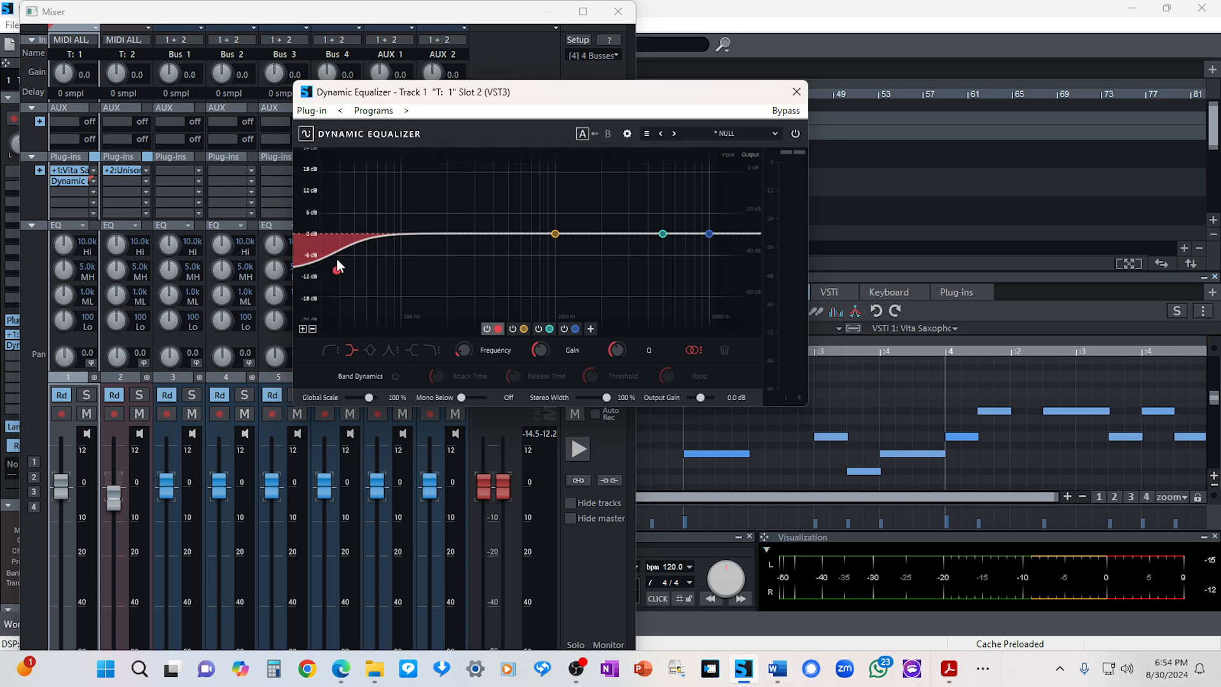
# Step: Return the Dynamic Equalizer's low shelf band to 0 dB, then close the equalizer and Mixer windows
pyautogui.moveTo(335, 269); pyautogui.dragTo(327, 235)
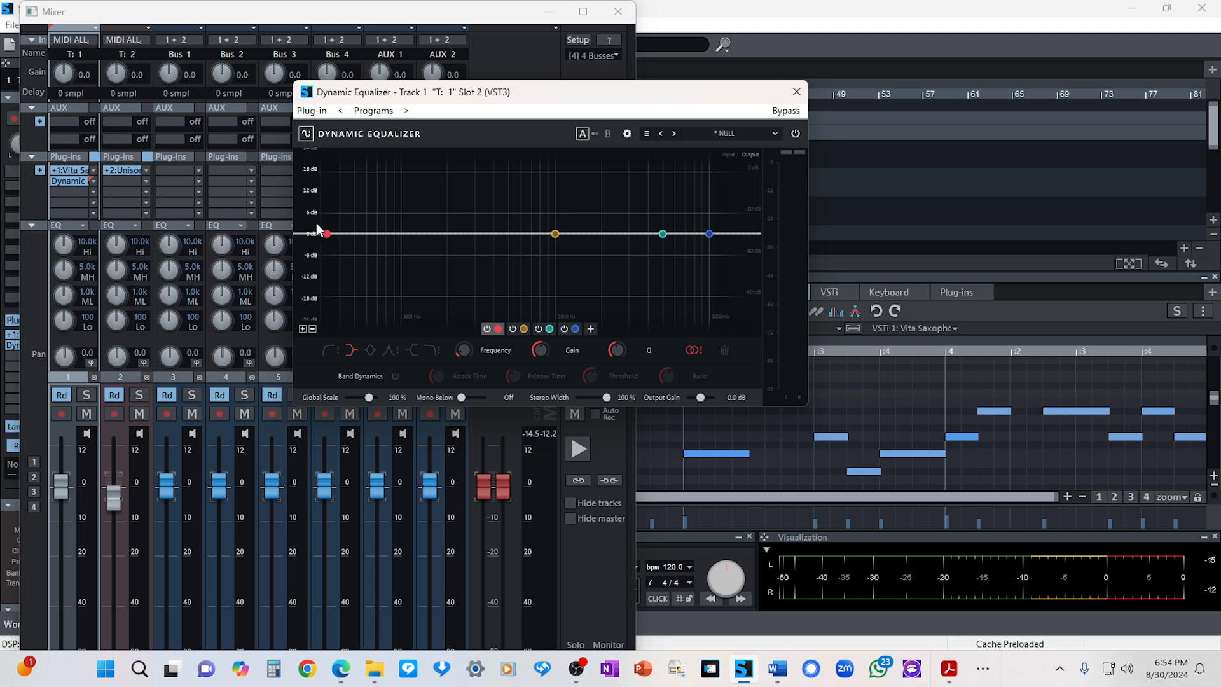
pyautogui.moveTo(325, 236); pyautogui.dragTo(327, 234)
pyautogui.click(794, 95)
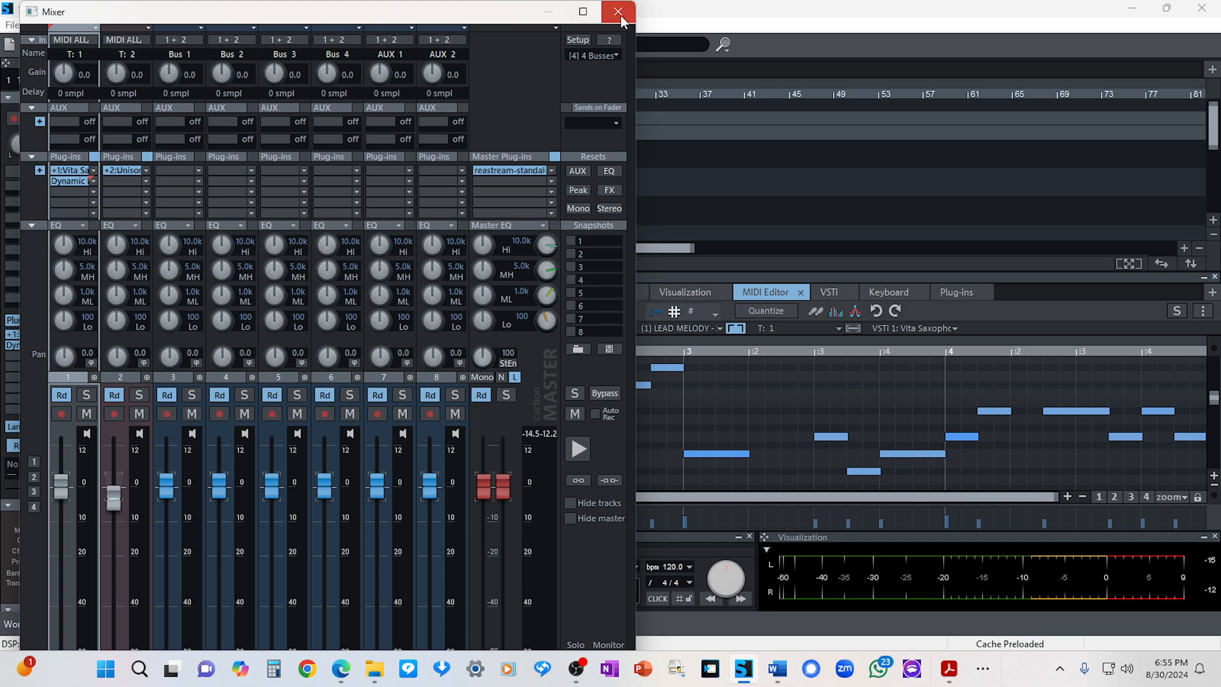
pyautogui.click(619, 14)
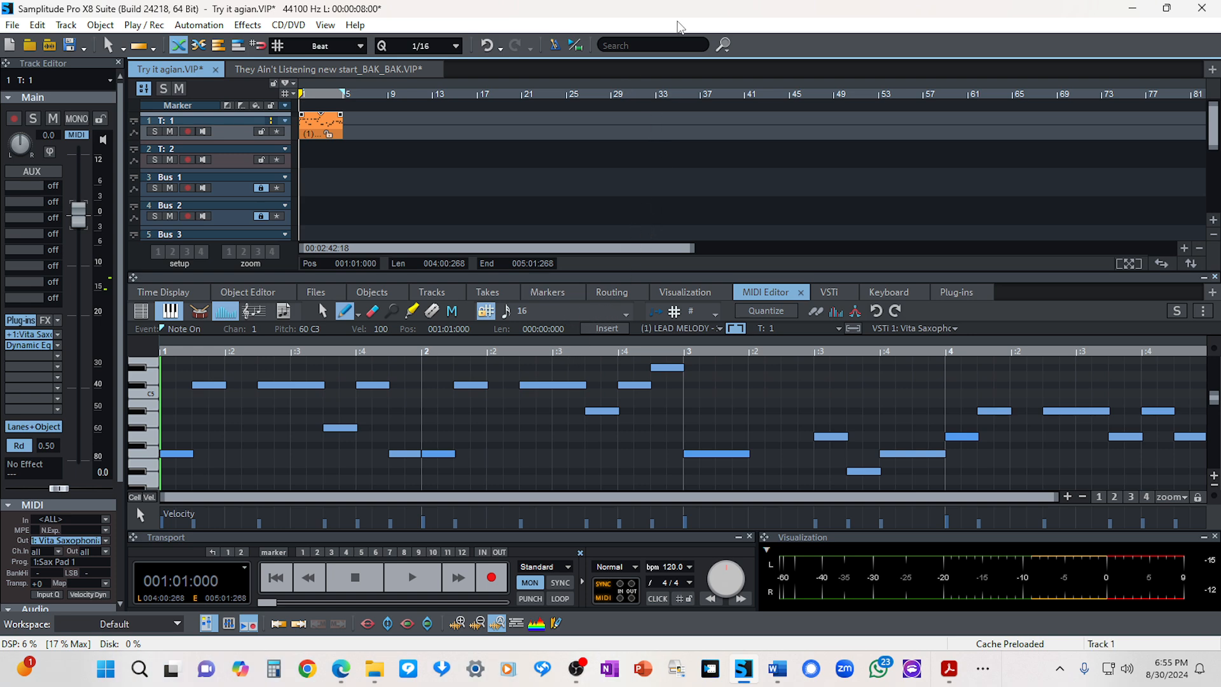
pyautogui.click(1177, 679)
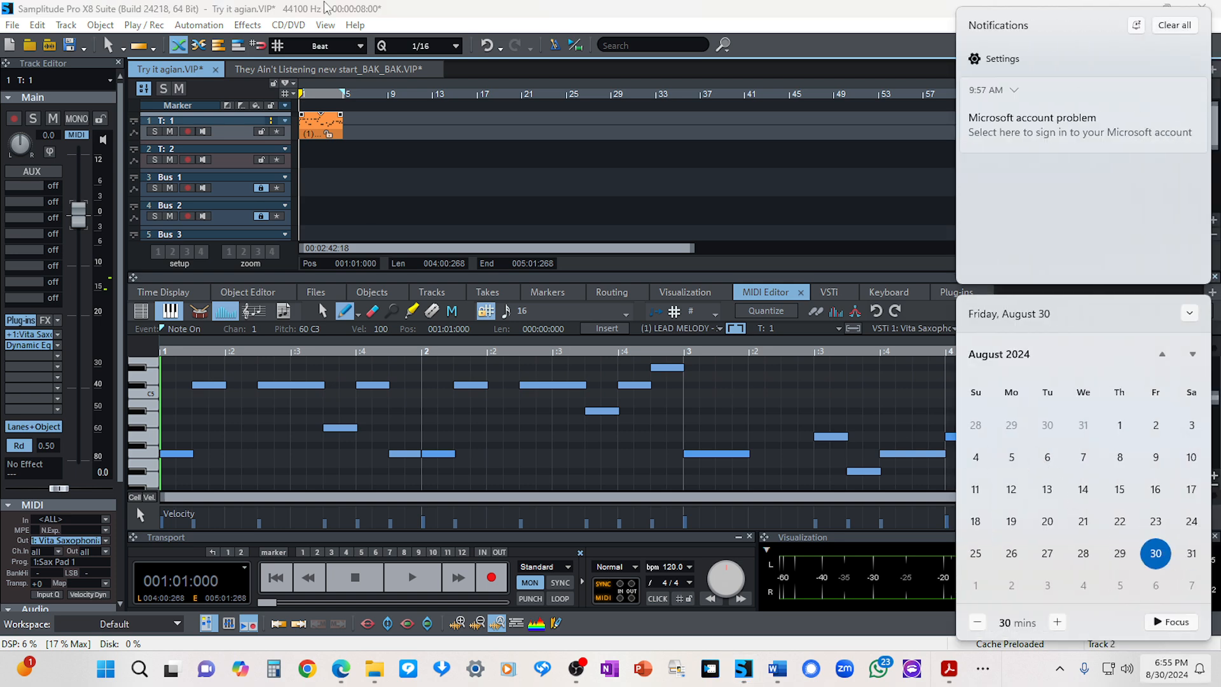
pyautogui.click(477, 5)
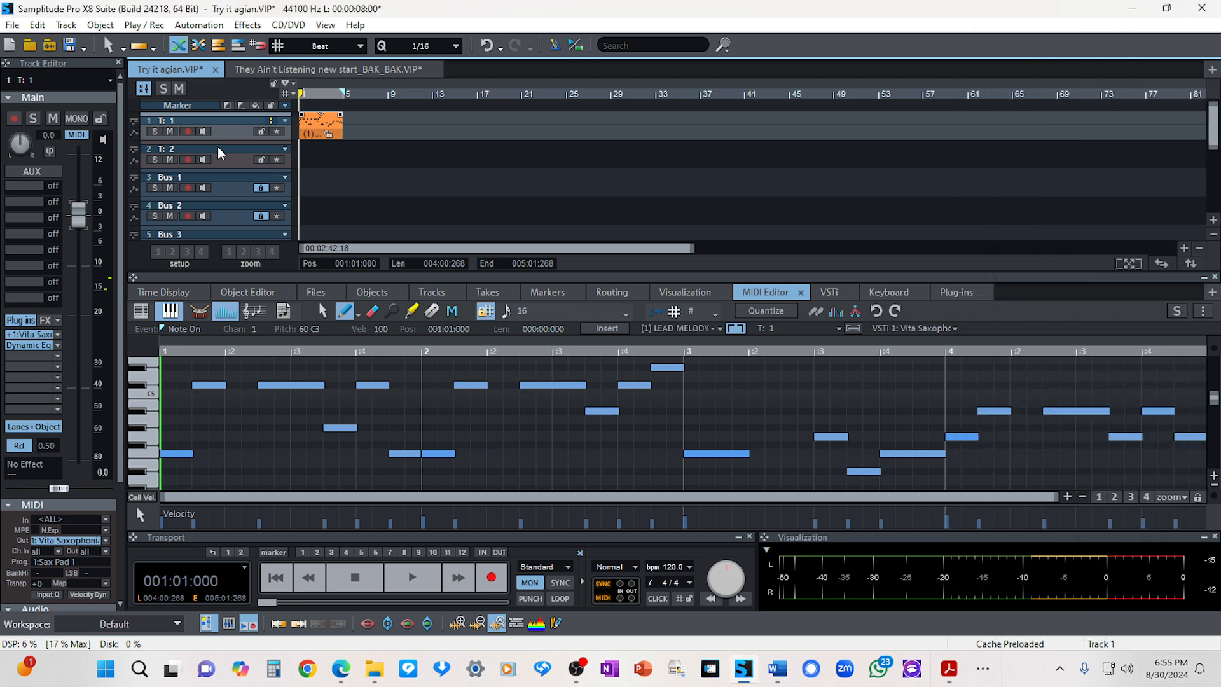
# Step: Replace Vita Saxophonia on track T: 1 with Independence, deleting the old instrument and using Multi-Channel routing, and close the Independence window
pyautogui.click(106, 540)
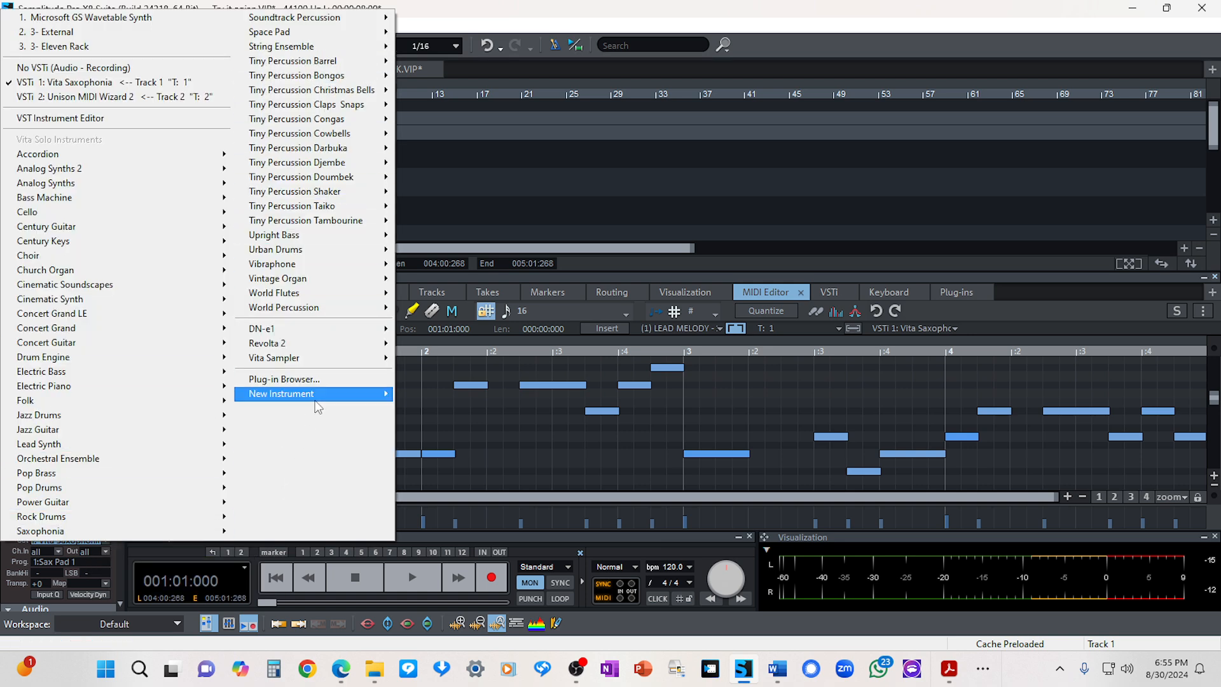
pyautogui.moveTo(358, 392)
pyautogui.moveTo(525, 265)
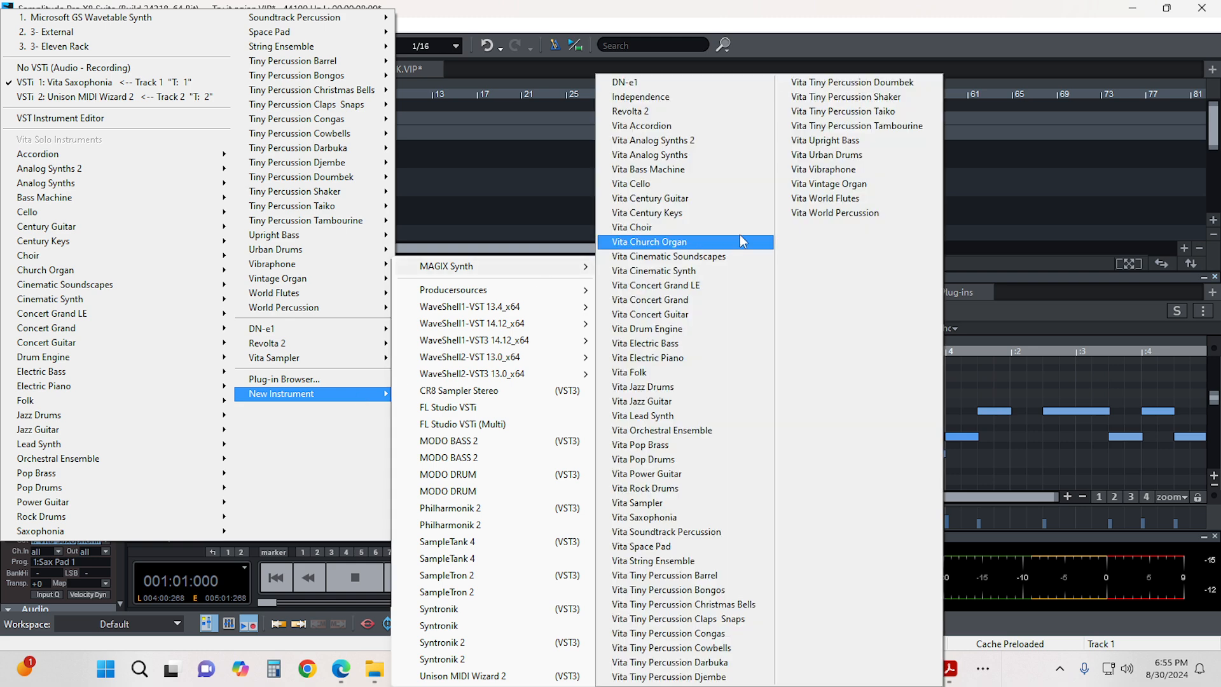
pyautogui.click(684, 98)
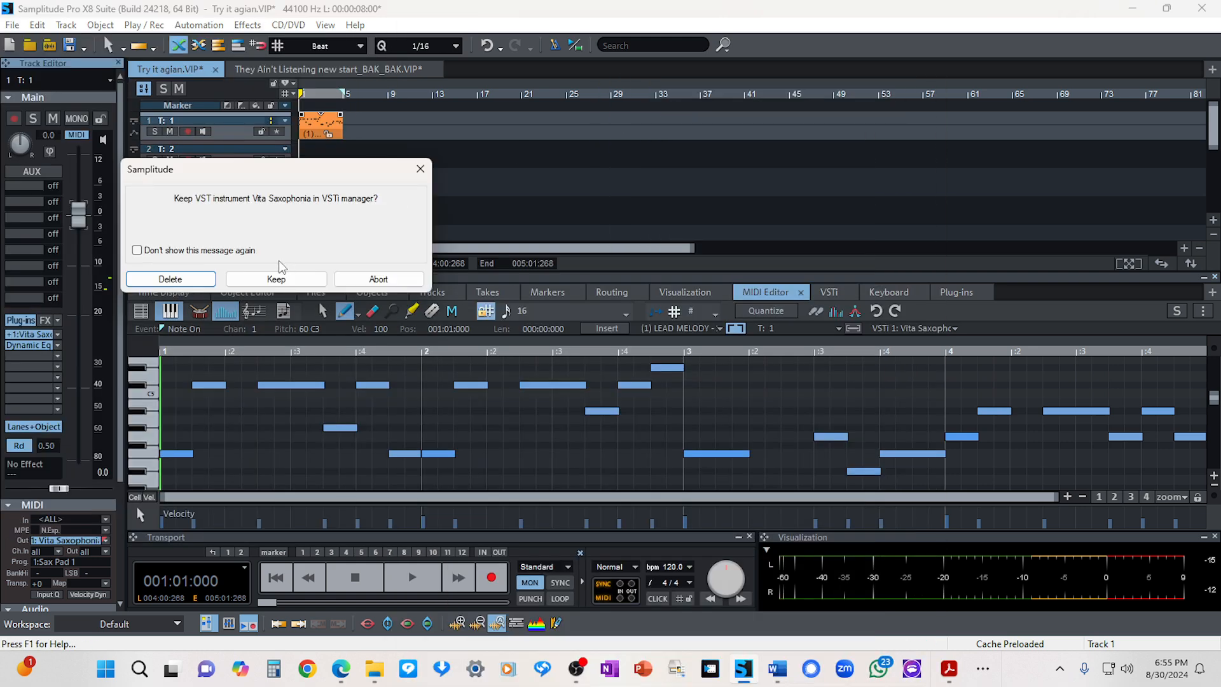
pyautogui.click(191, 280)
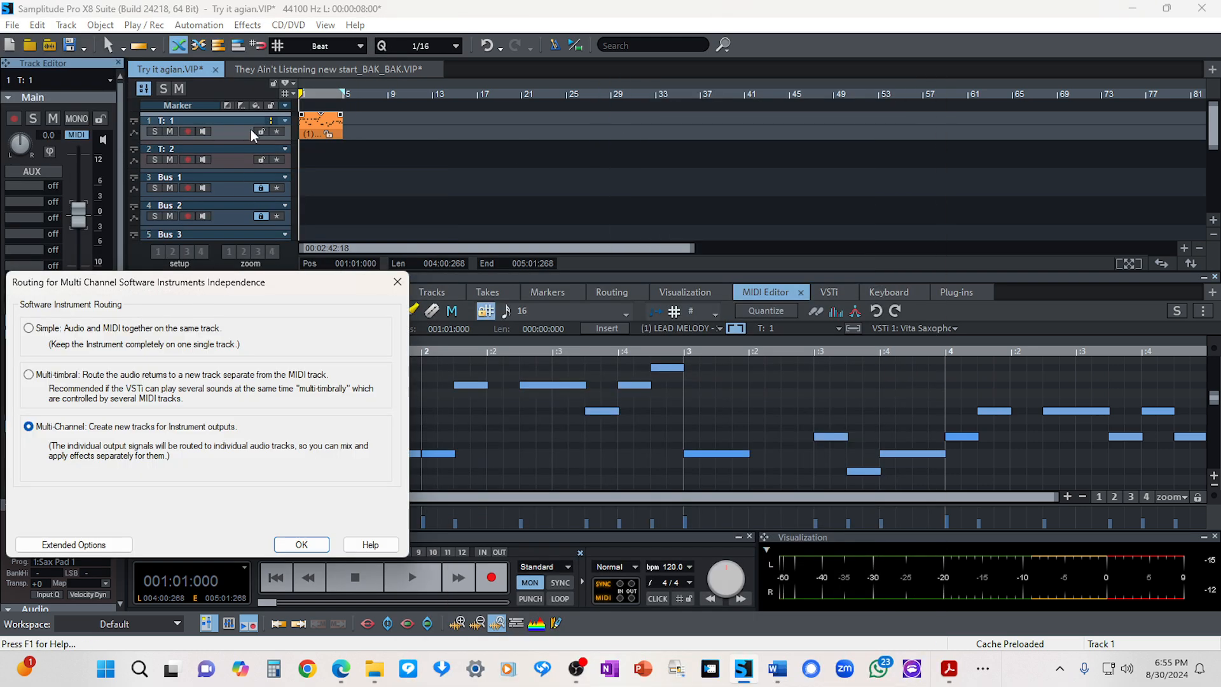
pyautogui.click(302, 544)
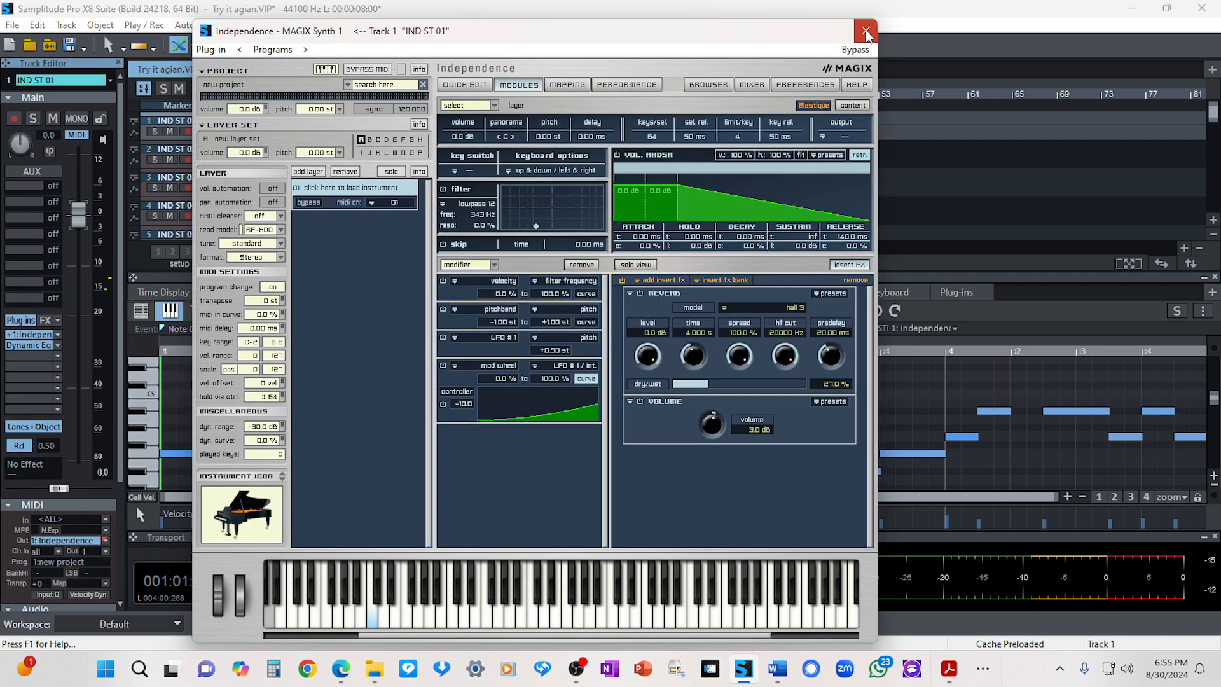
pyautogui.click(866, 30)
# Step: Examine the output tracks created for Independence, from IND ST 01 down to the bus tracks
pyautogui.scroll(-10, 243, 183)
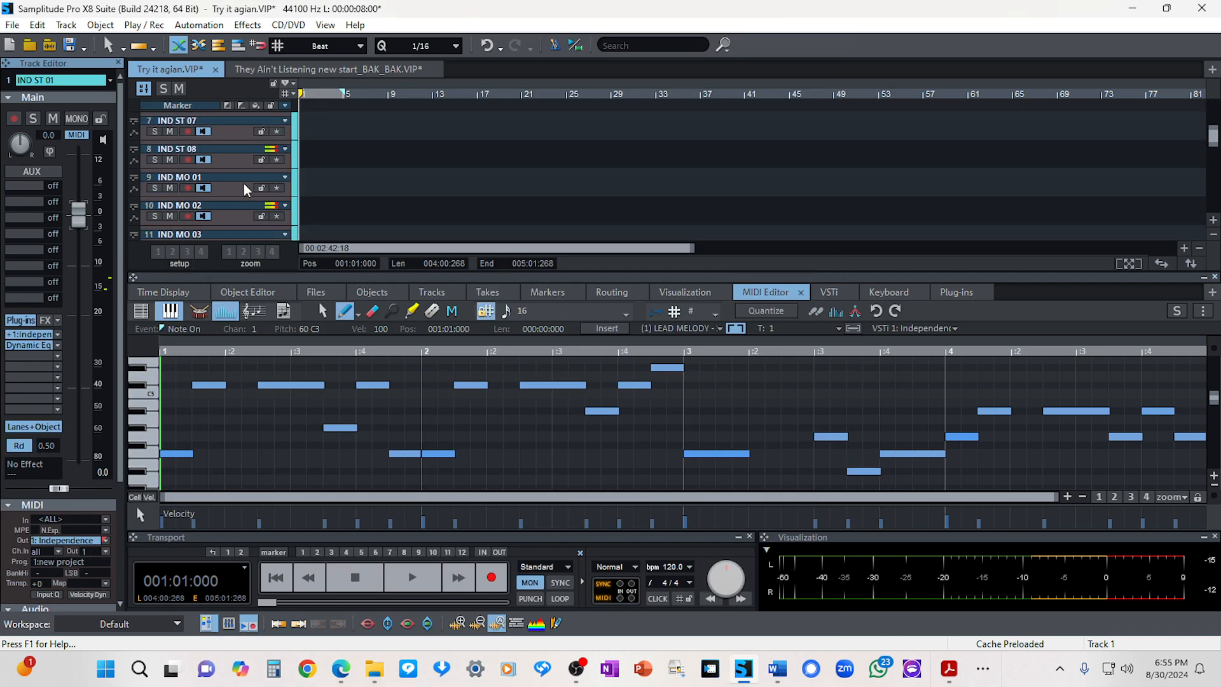
pyautogui.scroll(-3, 243, 183)
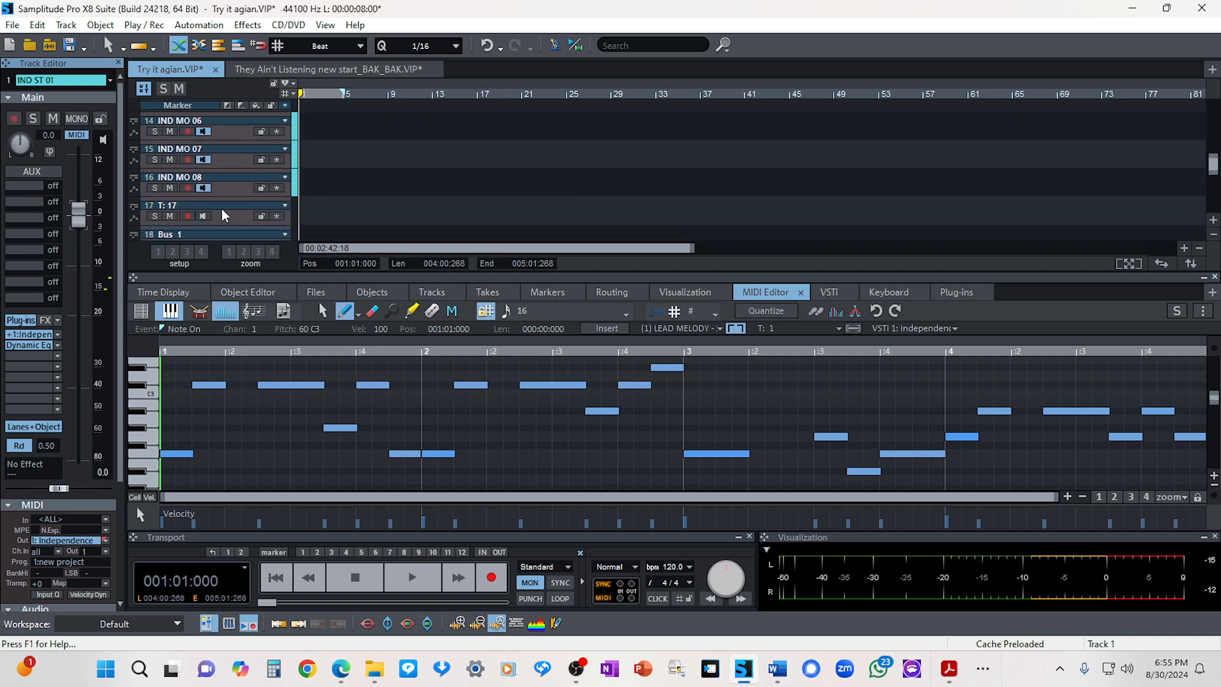
pyautogui.scroll(2, 232, 193)
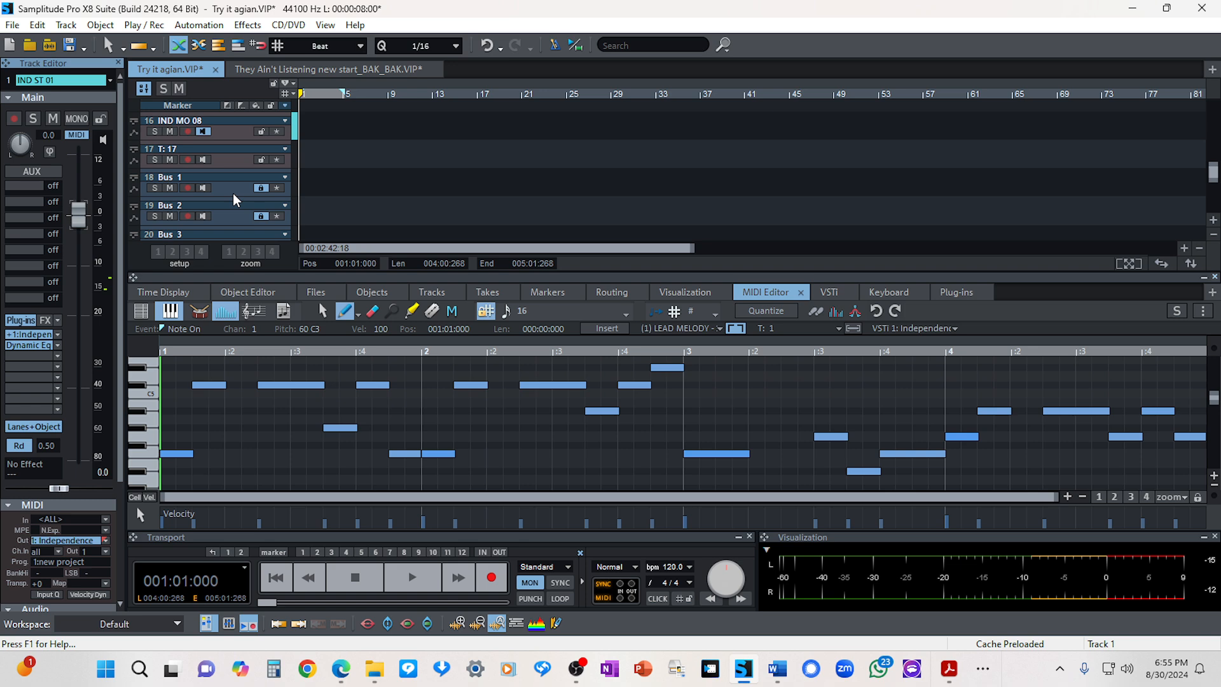
pyautogui.scroll(11, 233, 192)
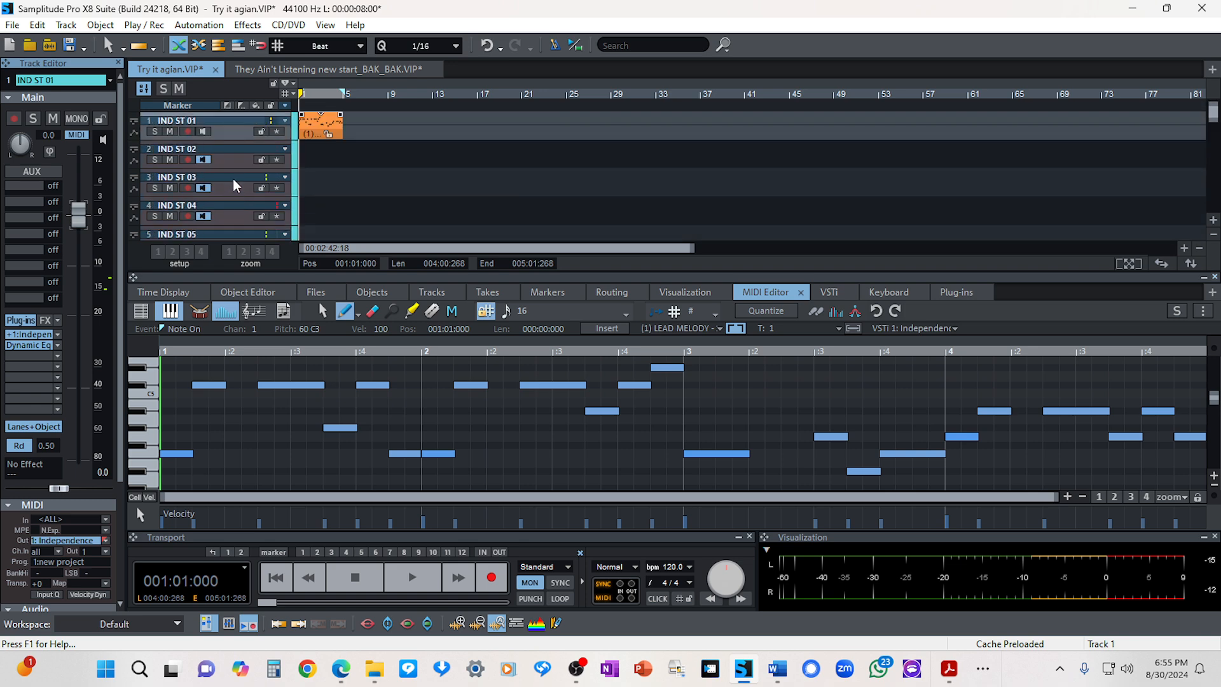
pyautogui.scroll(-3, 229, 154)
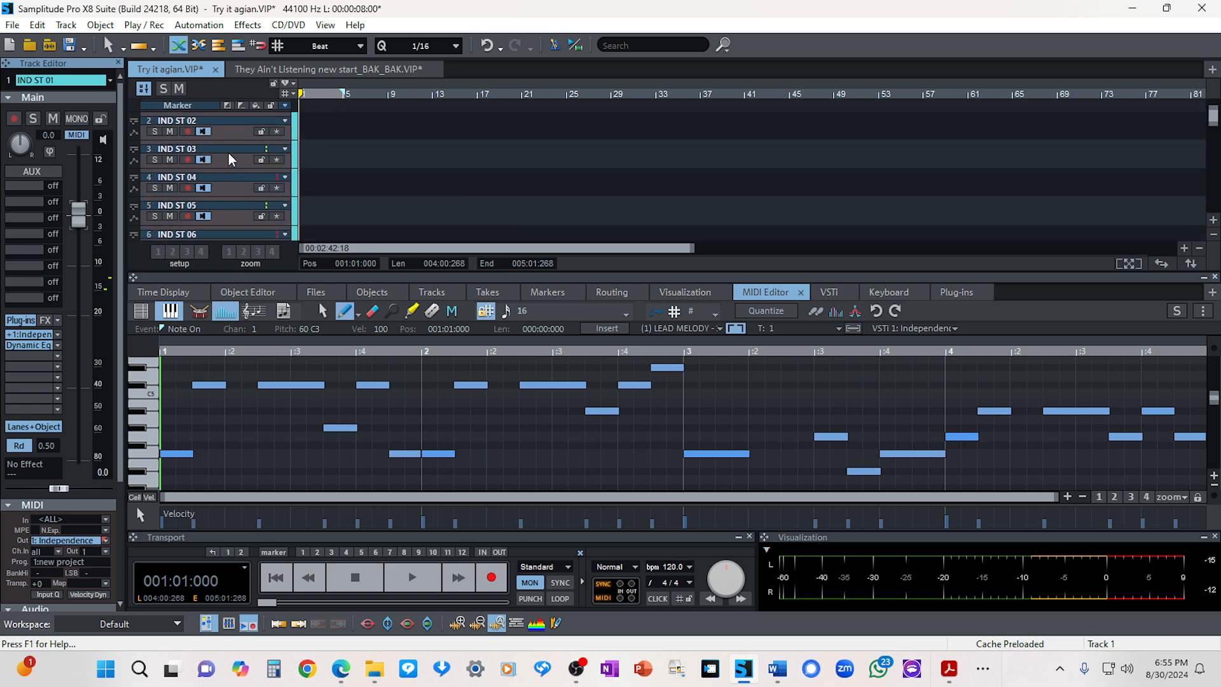
pyautogui.scroll(3, 229, 154)
pyautogui.scroll(-14, 229, 155)
pyautogui.scroll(-3, 228, 167)
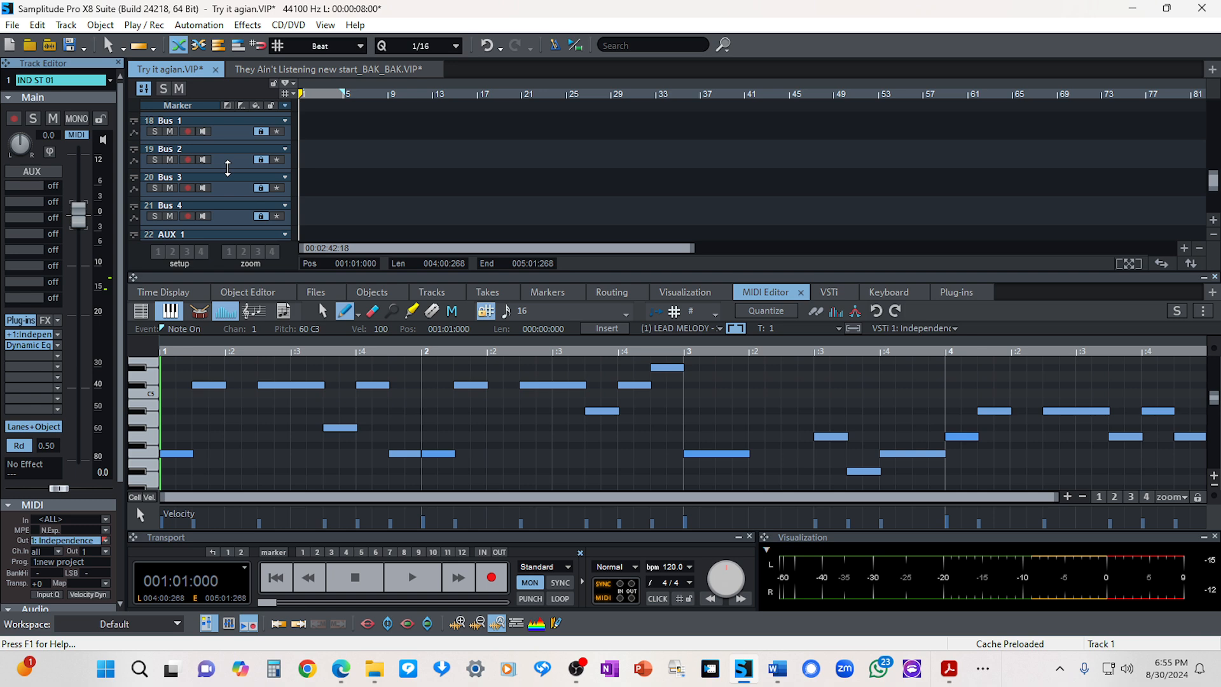
pyautogui.scroll(3, 228, 168)
# Step: Replace Unison MIDI Wizard 2 on track T: 17 with SampleTank 4 (VST3), deleting the old instrument and using Multi-Channel routing
pyautogui.click(224, 186)
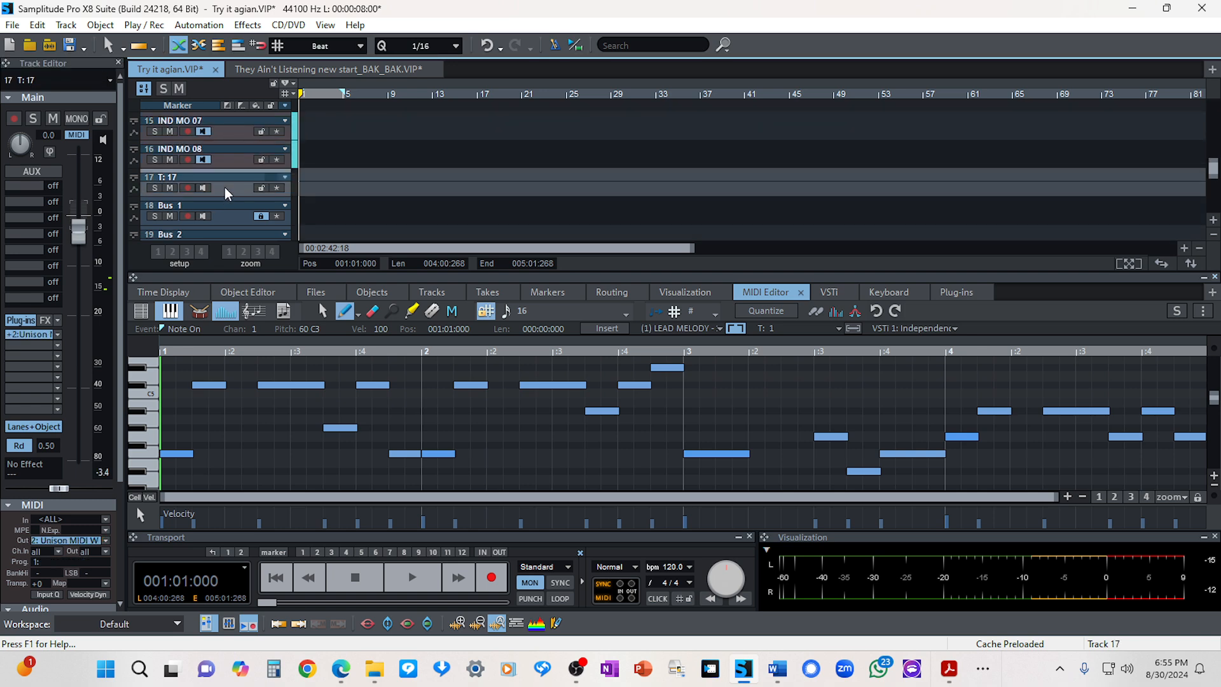
pyautogui.click(105, 540)
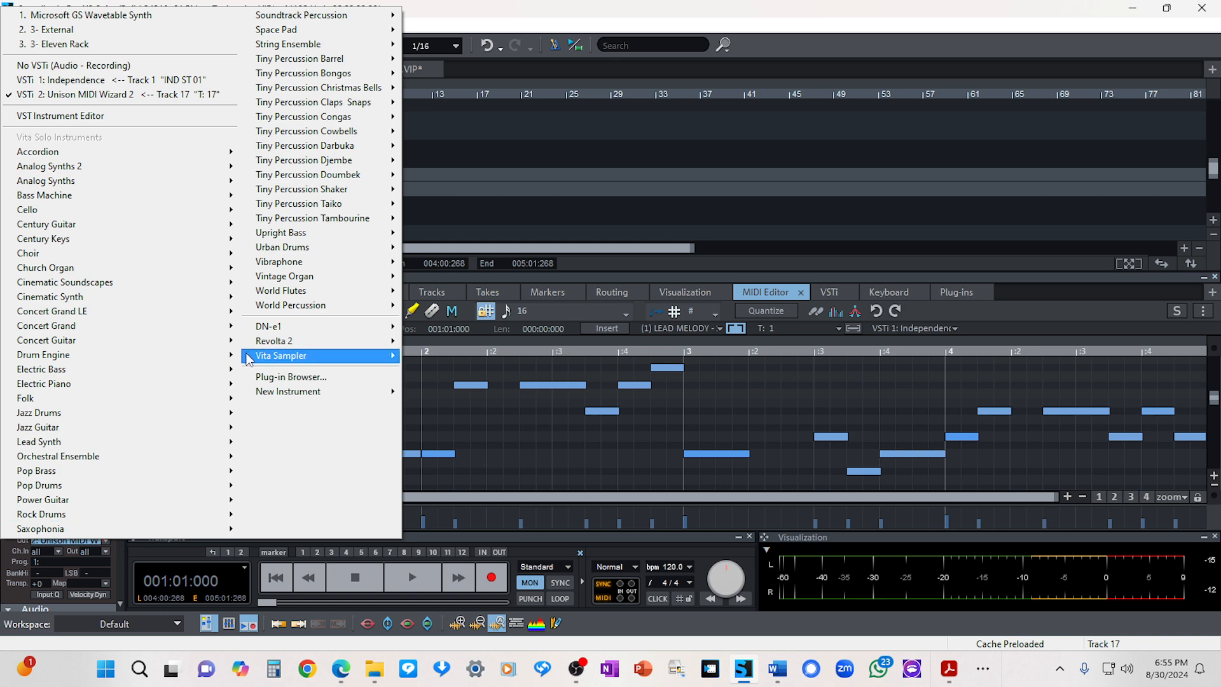
pyautogui.moveTo(298, 393)
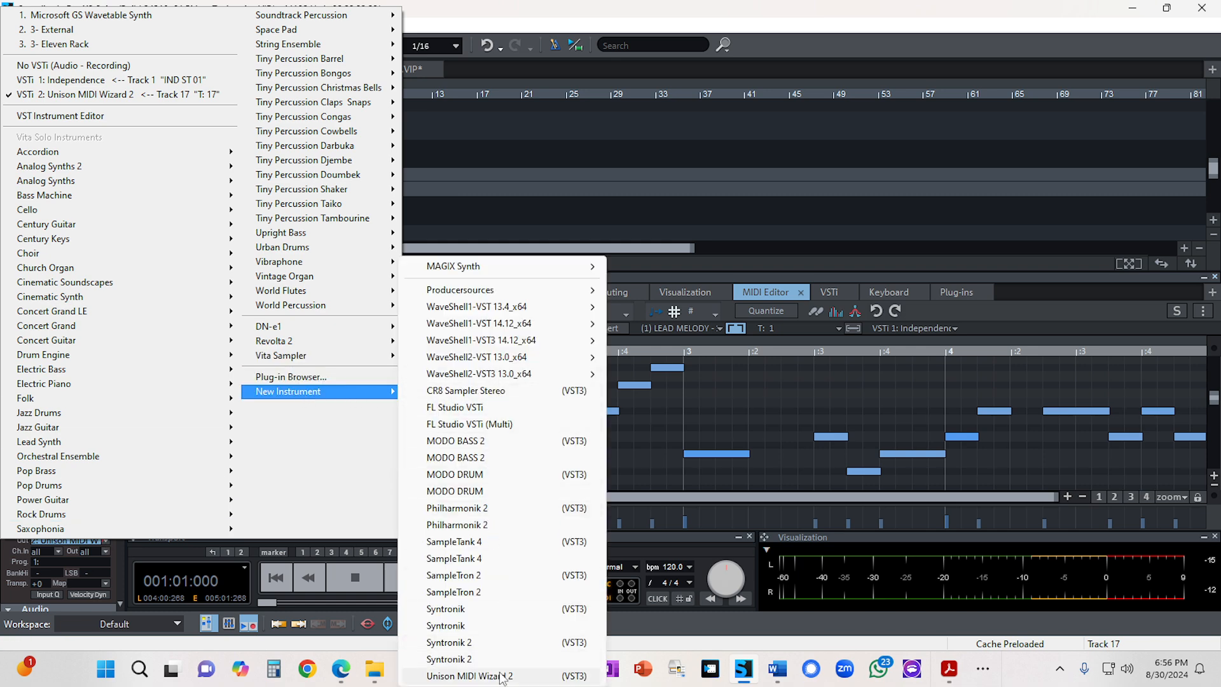
pyautogui.click(481, 543)
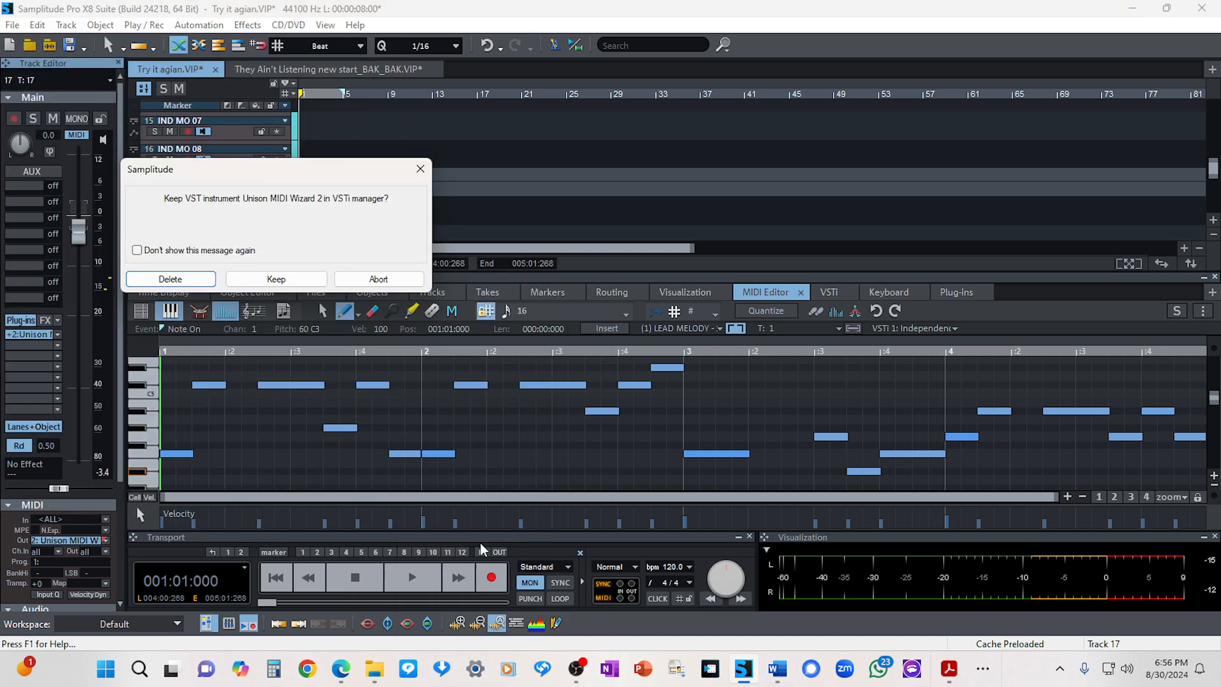
pyautogui.click(178, 288)
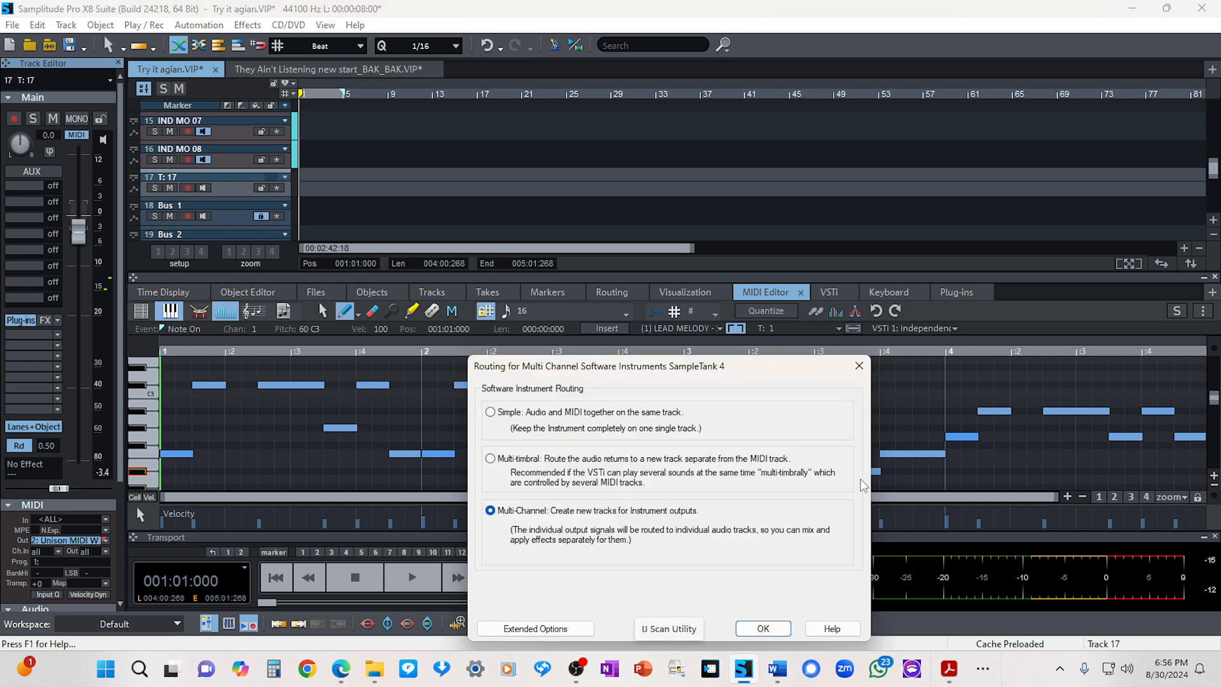
pyautogui.click(763, 628)
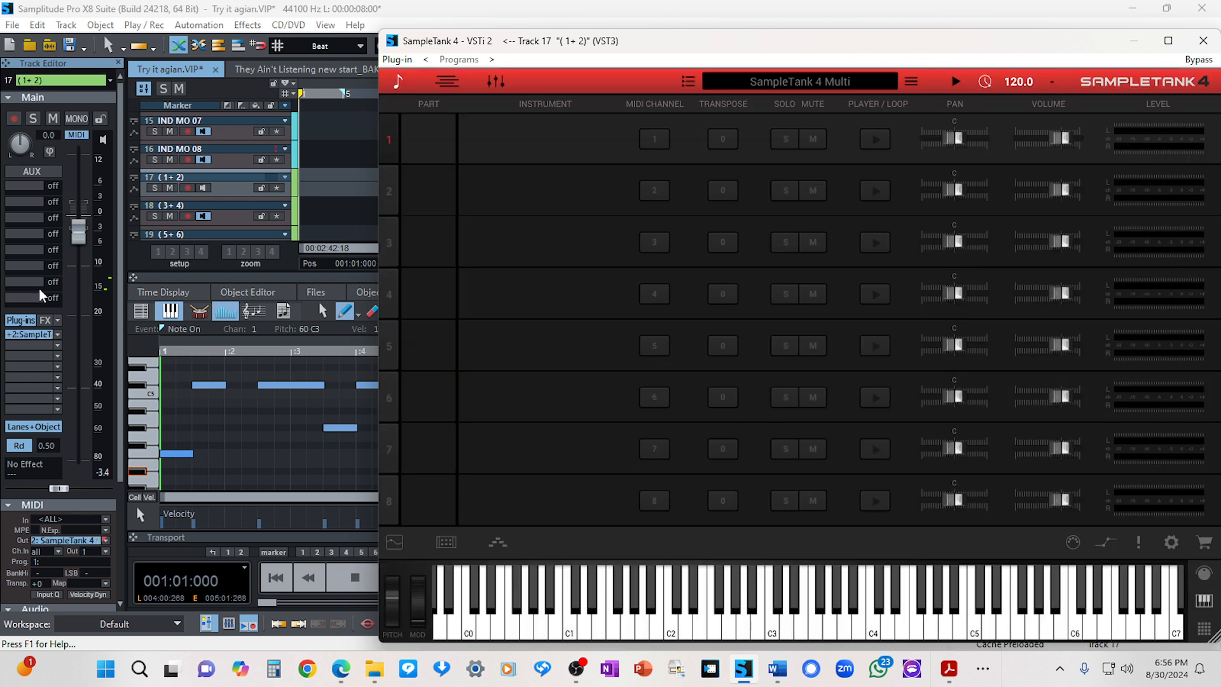
# Step: Open the Independence window of track IND ST 01 and move it beside the SampleTank 4 window
pyautogui.scroll(5, 222, 156)
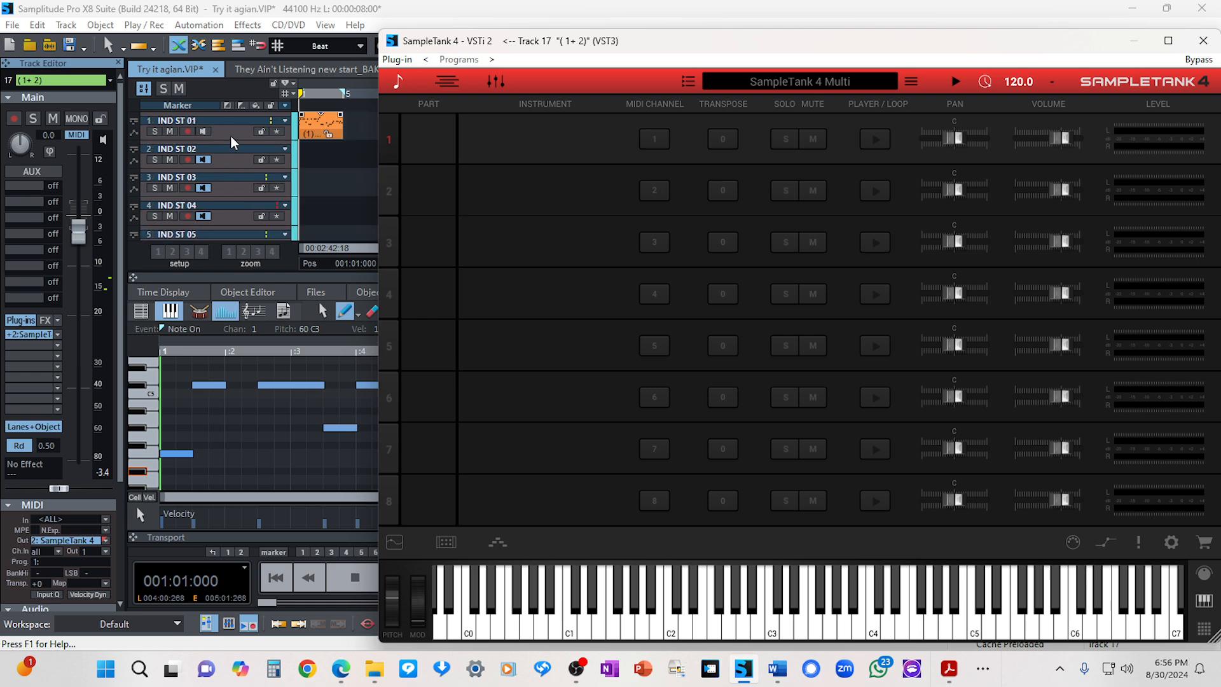
pyautogui.click(236, 129)
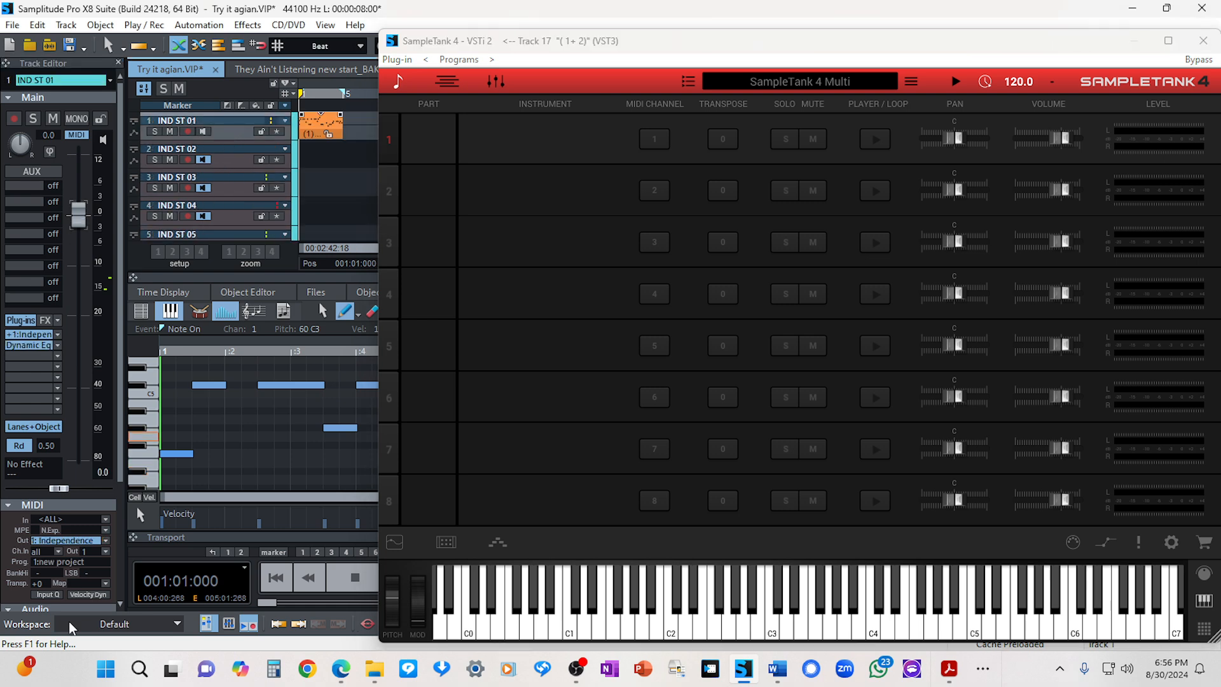
pyautogui.click(74, 542)
pyautogui.moveTo(620, 35); pyautogui.dragTo(347, 42)
pyautogui.click(800, 56)
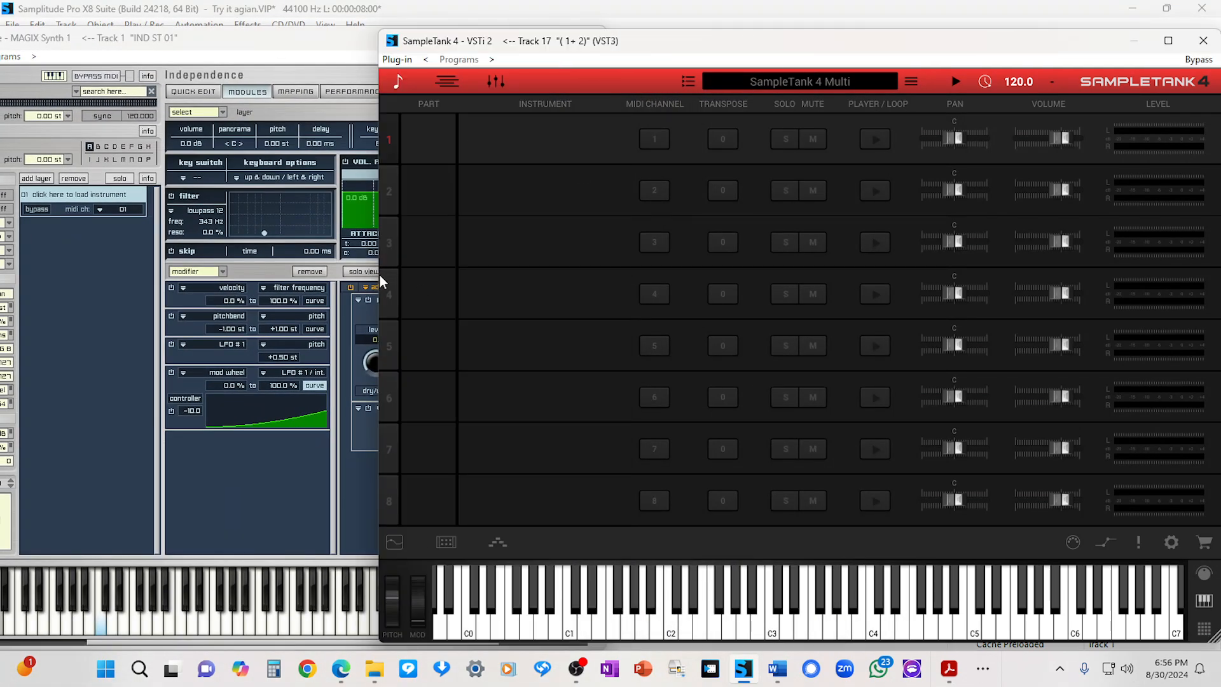
# Step: Reposition the SampleTank 4 window so both instruments show, bringing Independence and SampleTank 4 to the front in turn
pyautogui.moveTo(378, 279); pyautogui.dragTo(288, 295)
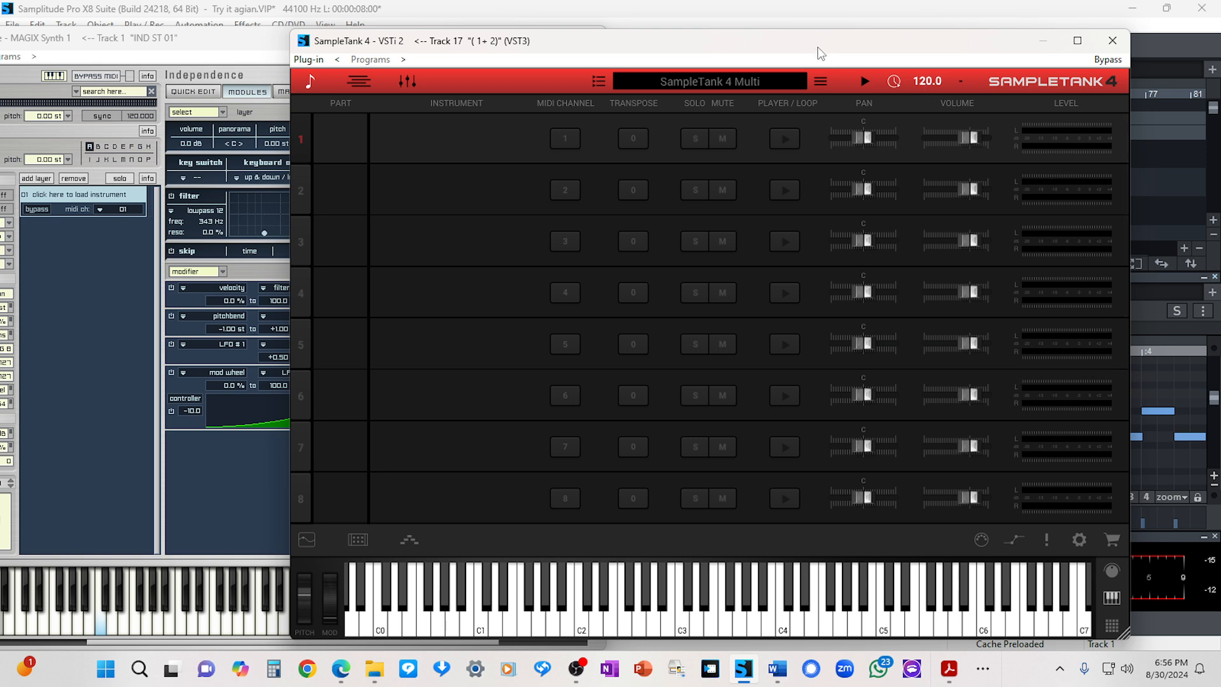
pyautogui.moveTo(817, 47); pyautogui.dragTo(920, 47)
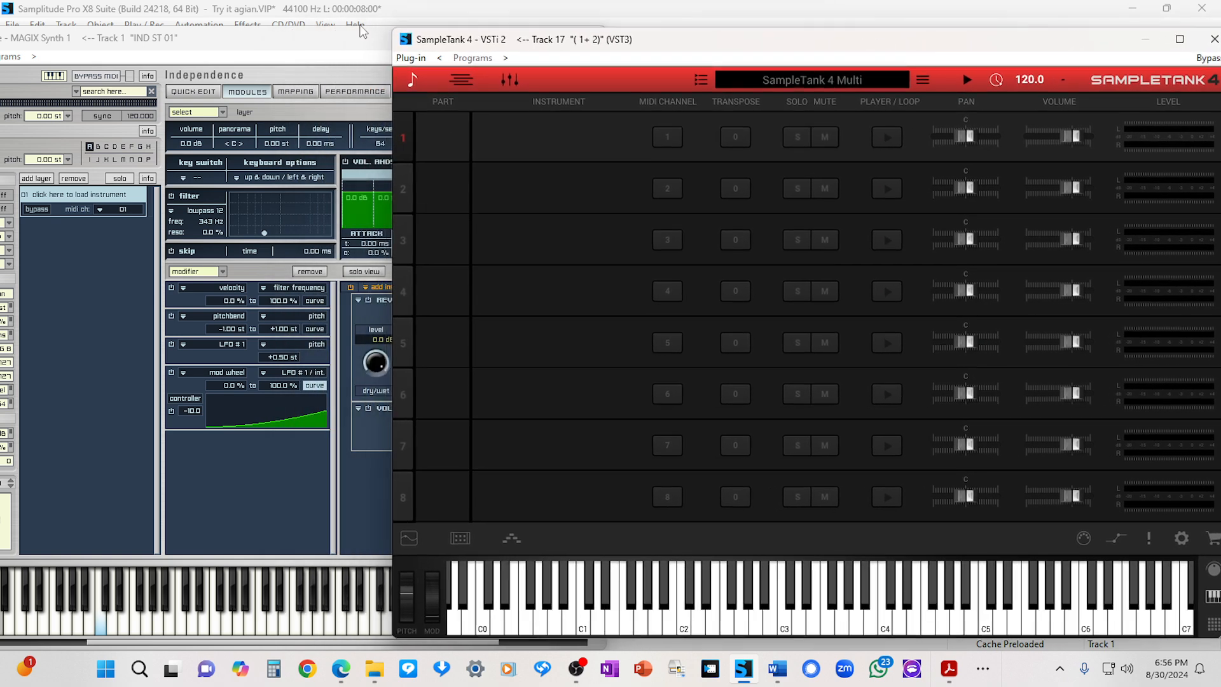
pyautogui.click(332, 41)
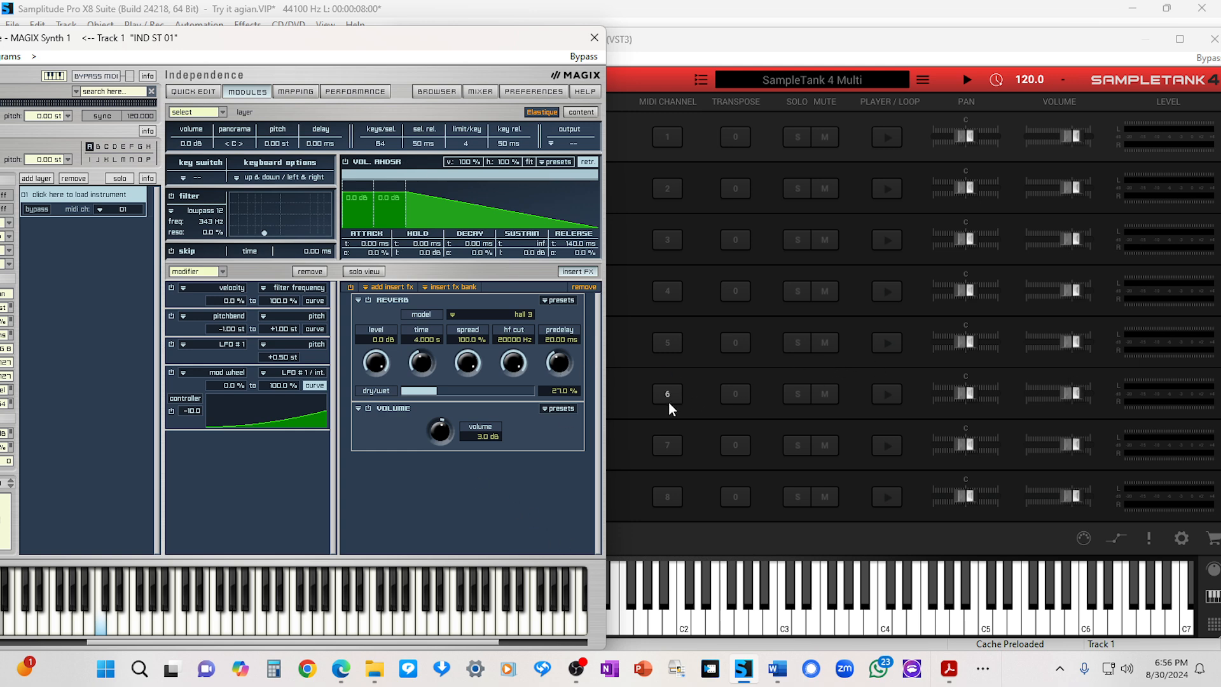
pyautogui.click(856, 44)
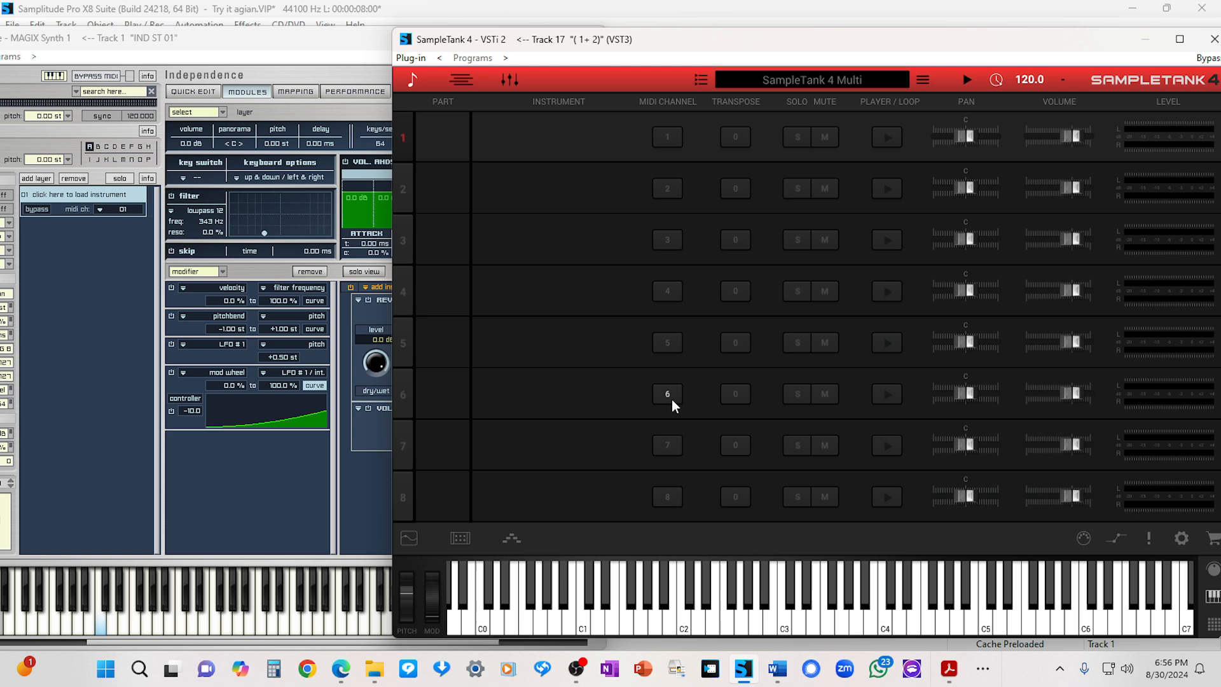
# Step: Look over SampleTank 4's multi presets, part view and Sound Content settings, and close the settings
pyautogui.click(753, 79)
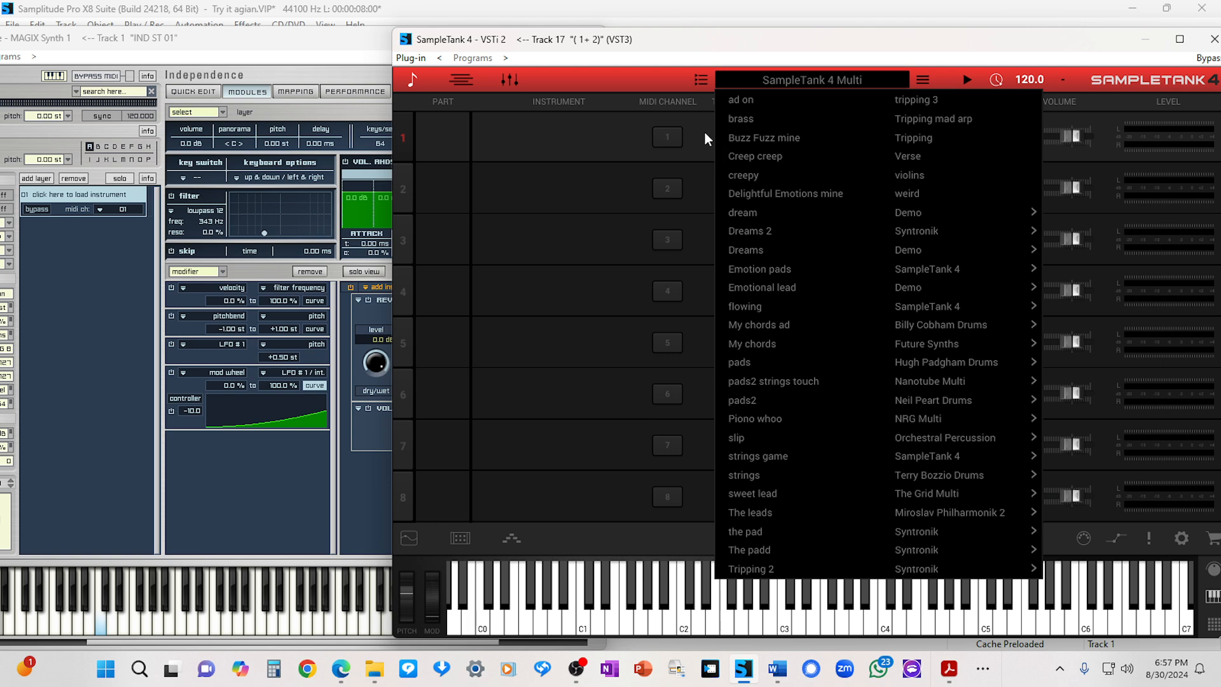
pyautogui.click(640, 56)
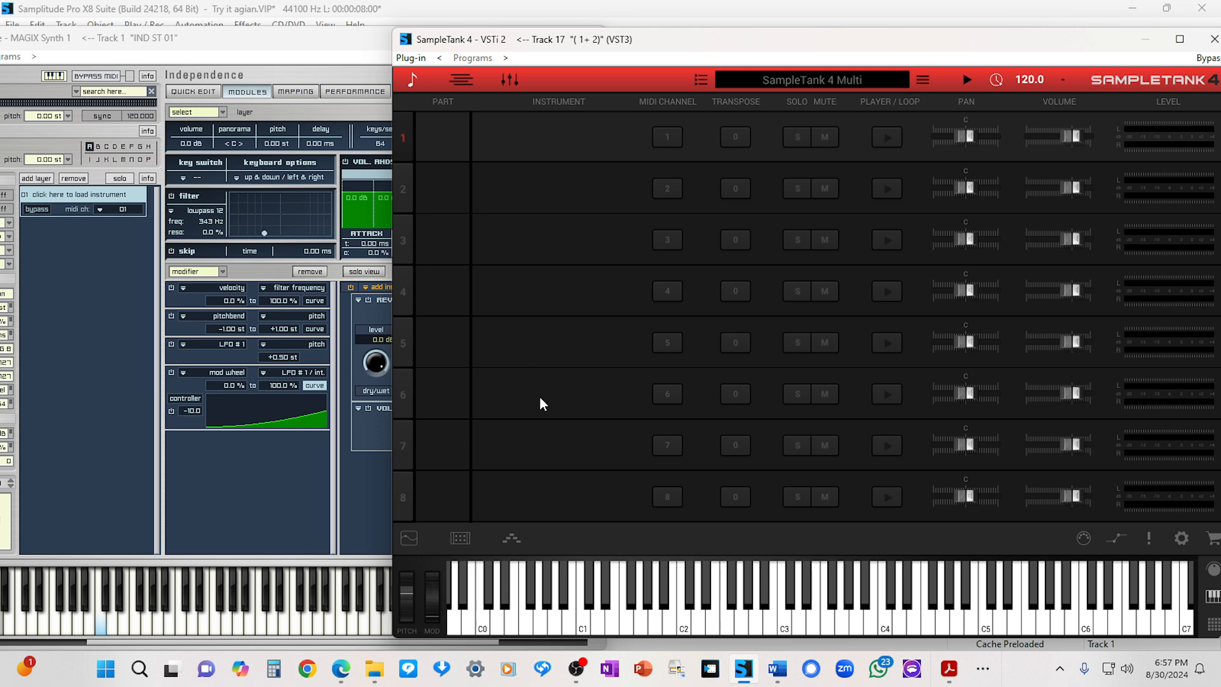
pyautogui.click(415, 534)
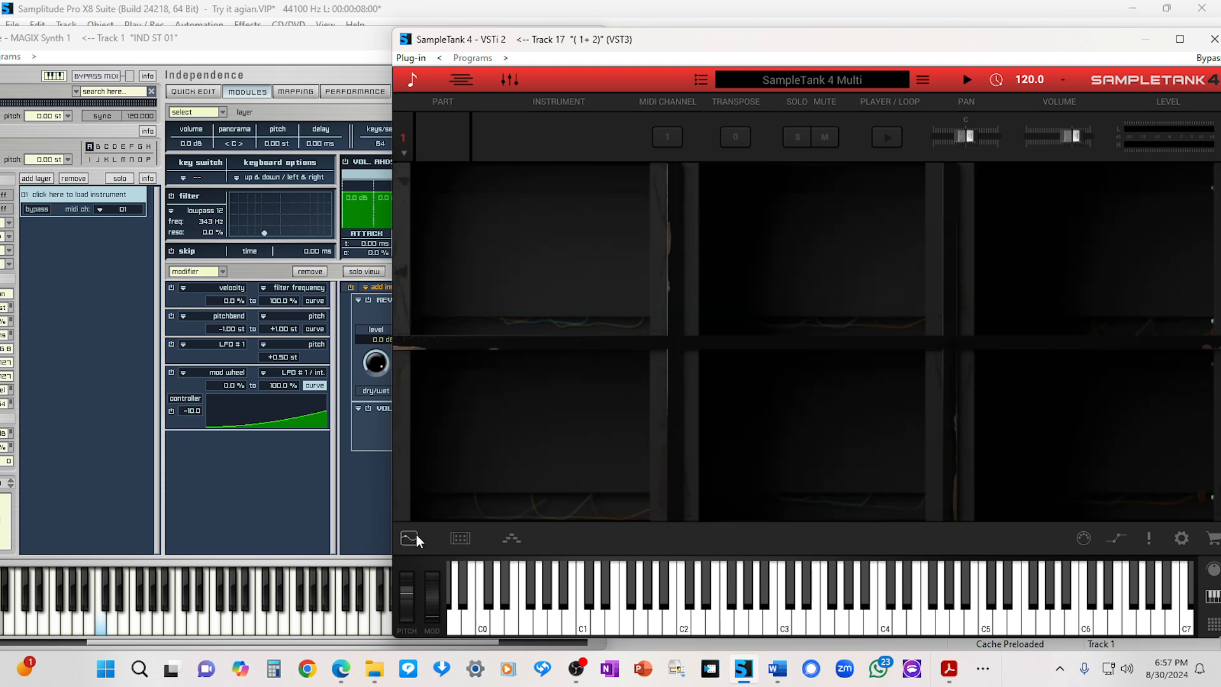
pyautogui.click(413, 78)
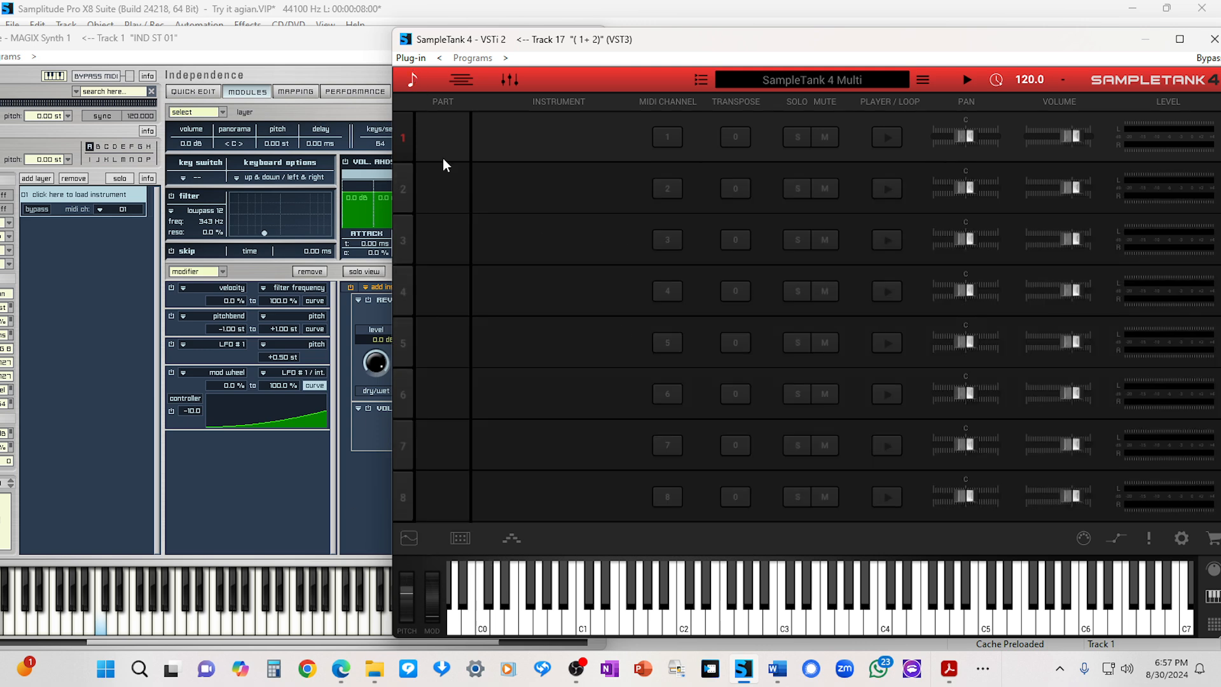
pyautogui.click(1181, 537)
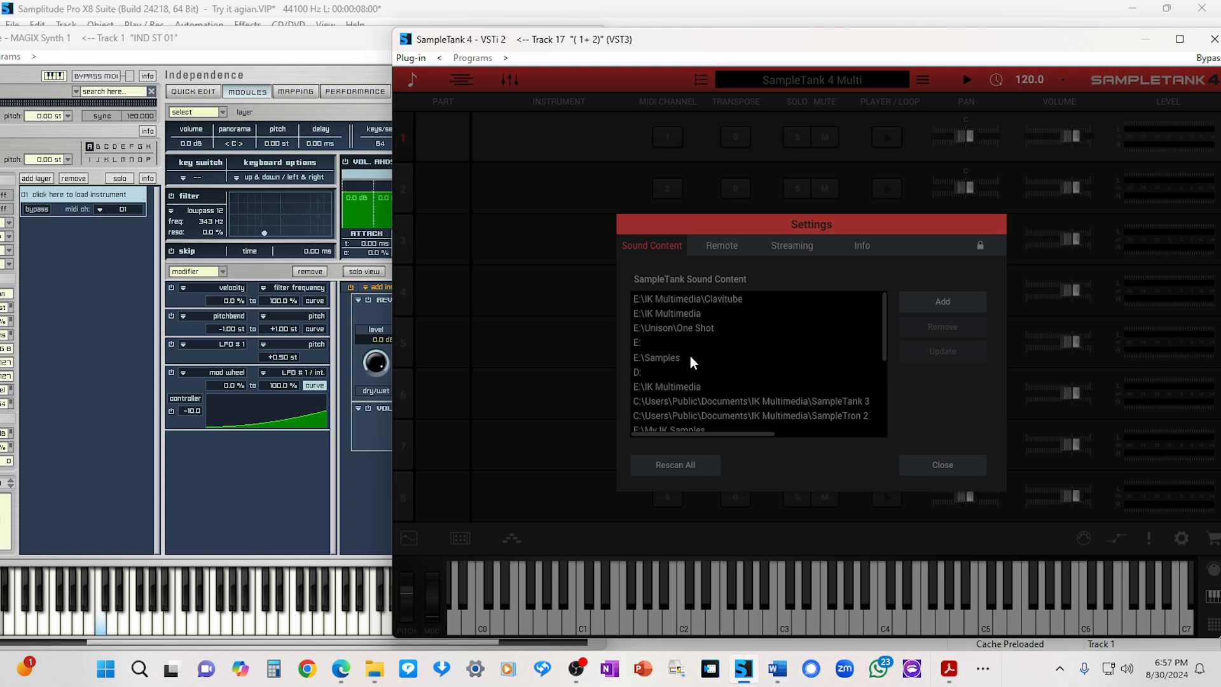
pyautogui.click(948, 464)
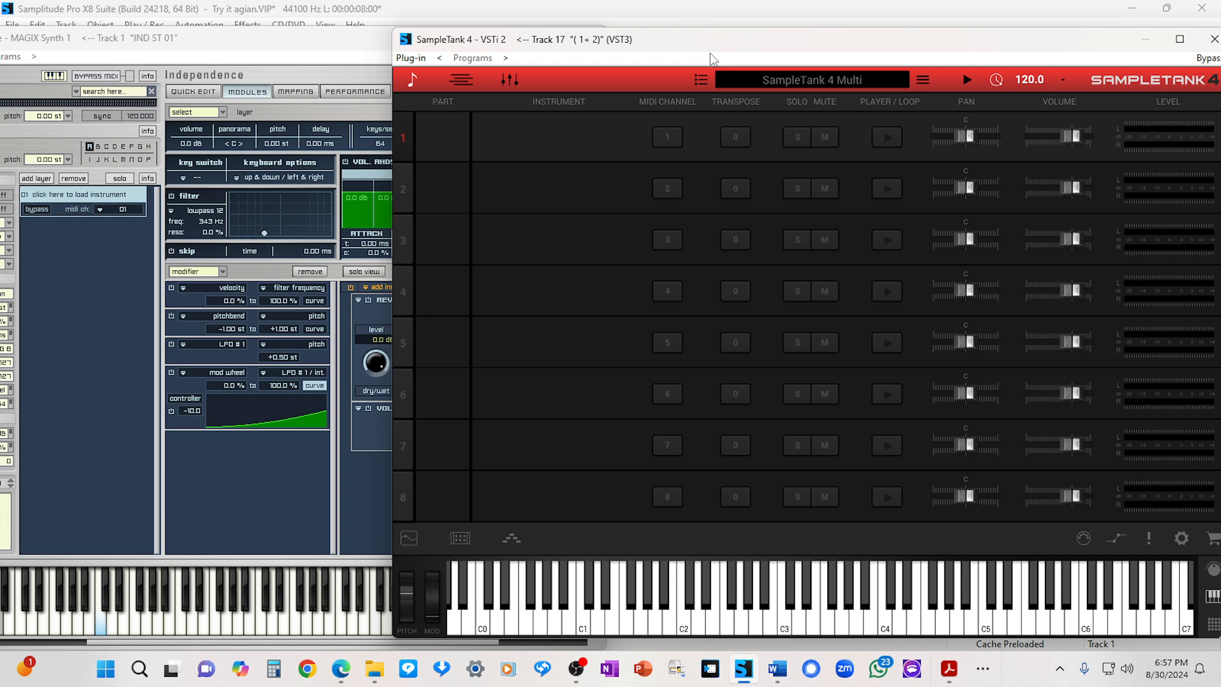
# Step: Switch between the Independence and SampleTank 4 windows, and move SampleTank 4 so its whole window fits on the screen
pyautogui.moveTo(696, 40); pyautogui.dragTo(697, 37)
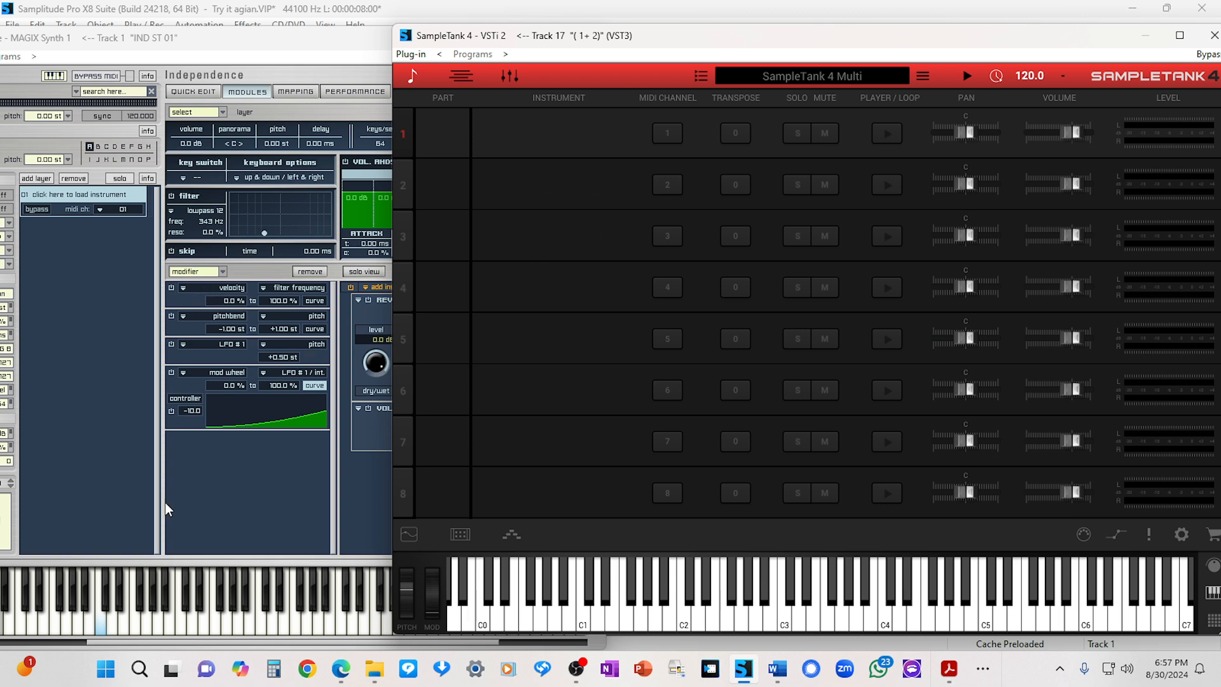
pyautogui.click(295, 54)
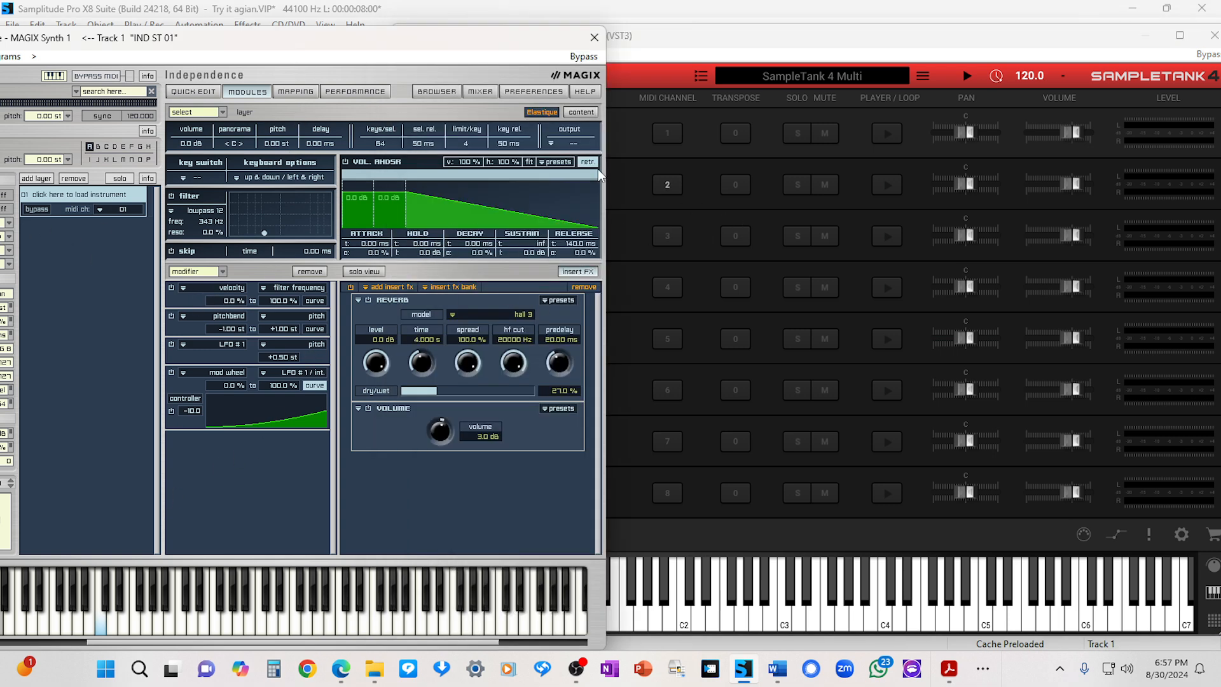
pyautogui.click(854, 61)
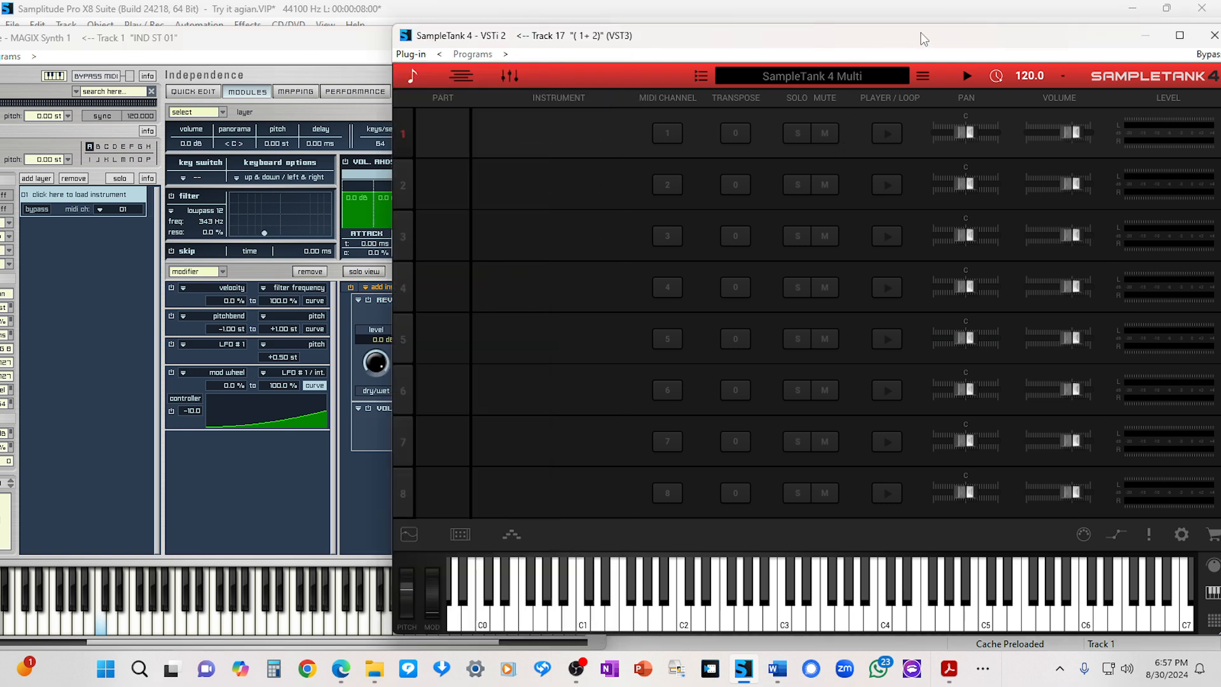
pyautogui.moveTo(925, 37); pyautogui.dragTo(836, 43)
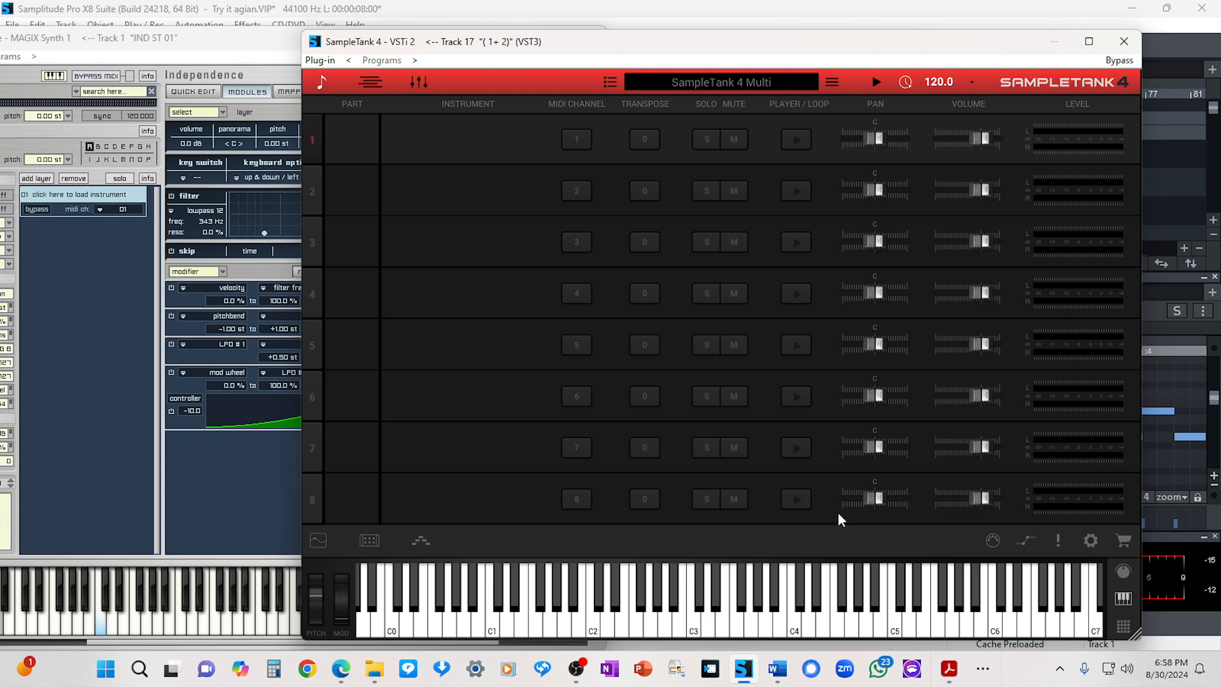
pyautogui.click(1145, 669)
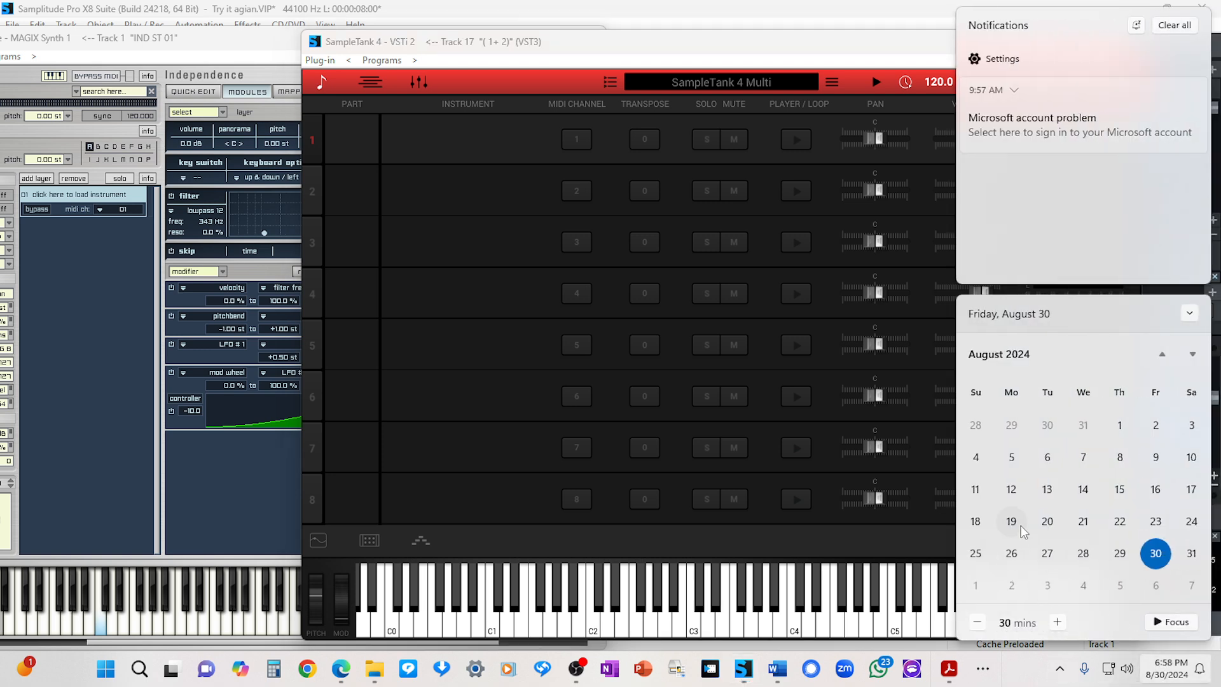
pyautogui.scroll(-1, 1049, 490)
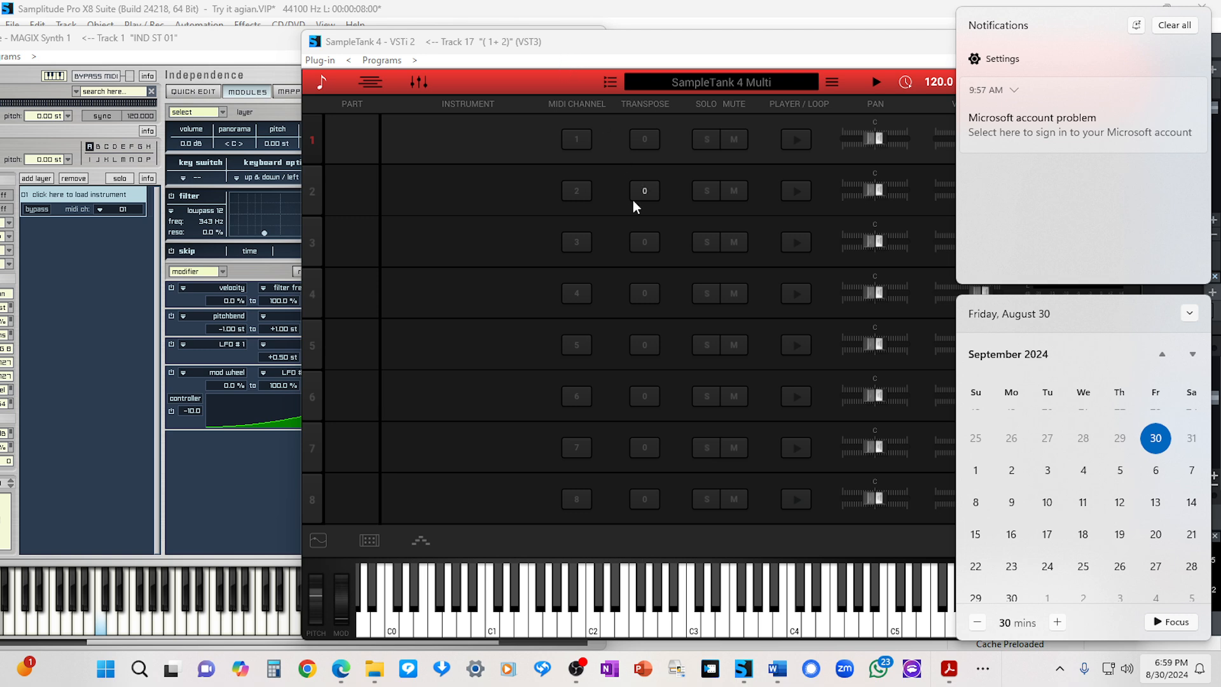
pyautogui.click(694, 49)
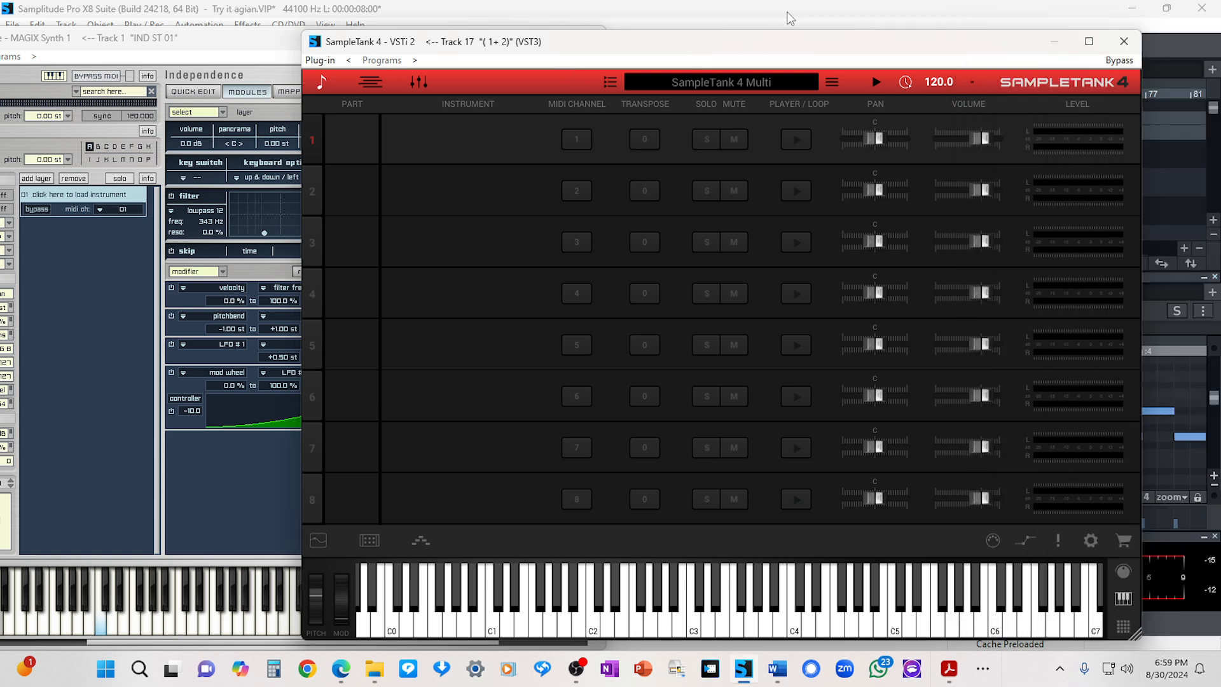
# Step: Close the SampleTank 4 and Independence windows and the docked MIDI Editor area, leaving more room for the arrangement tracks
pyautogui.click(1123, 38)
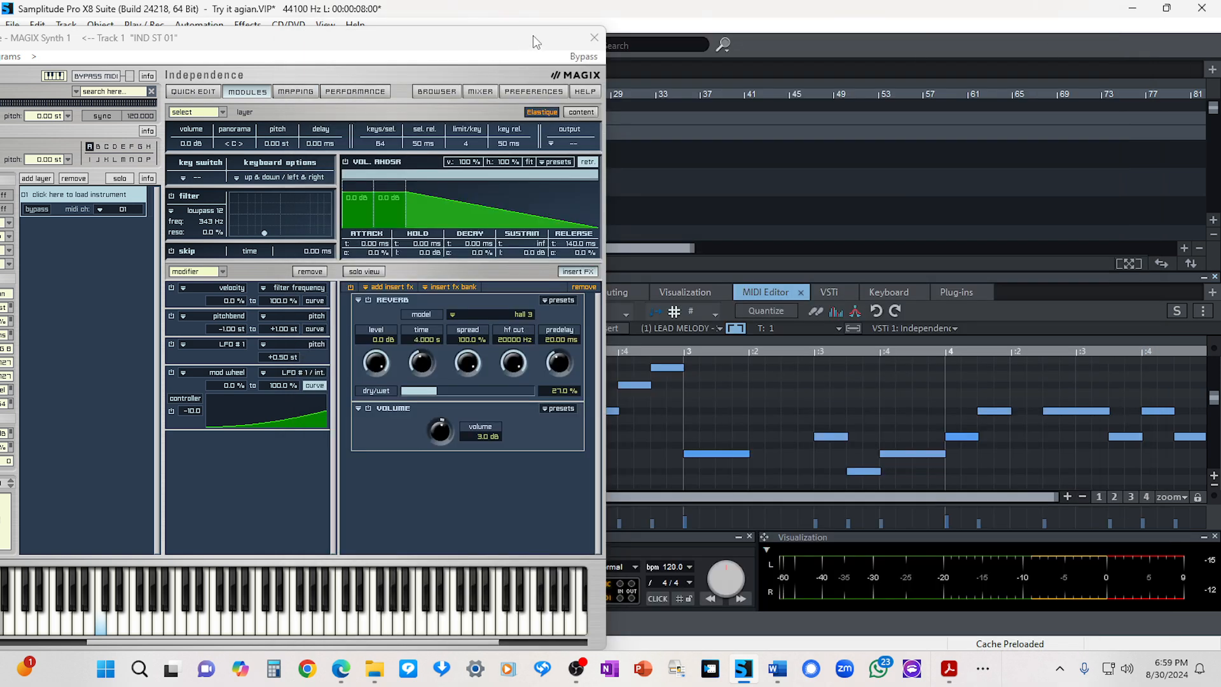
pyautogui.click(591, 38)
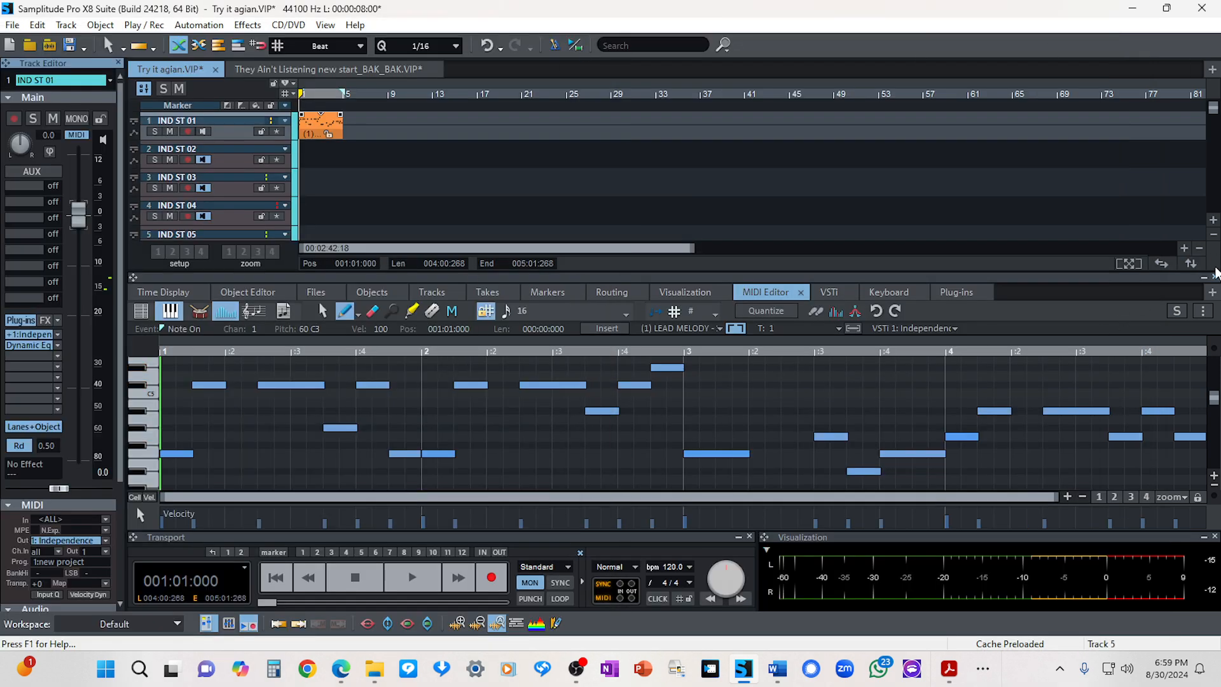
pyautogui.click(1214, 276)
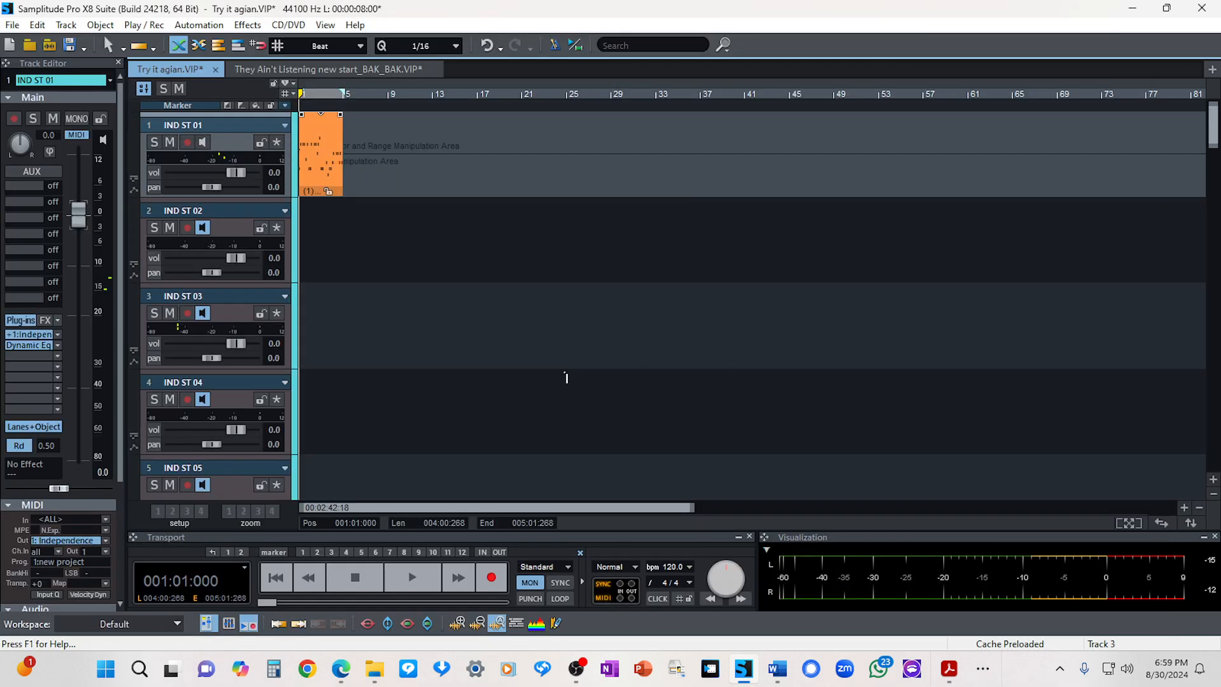